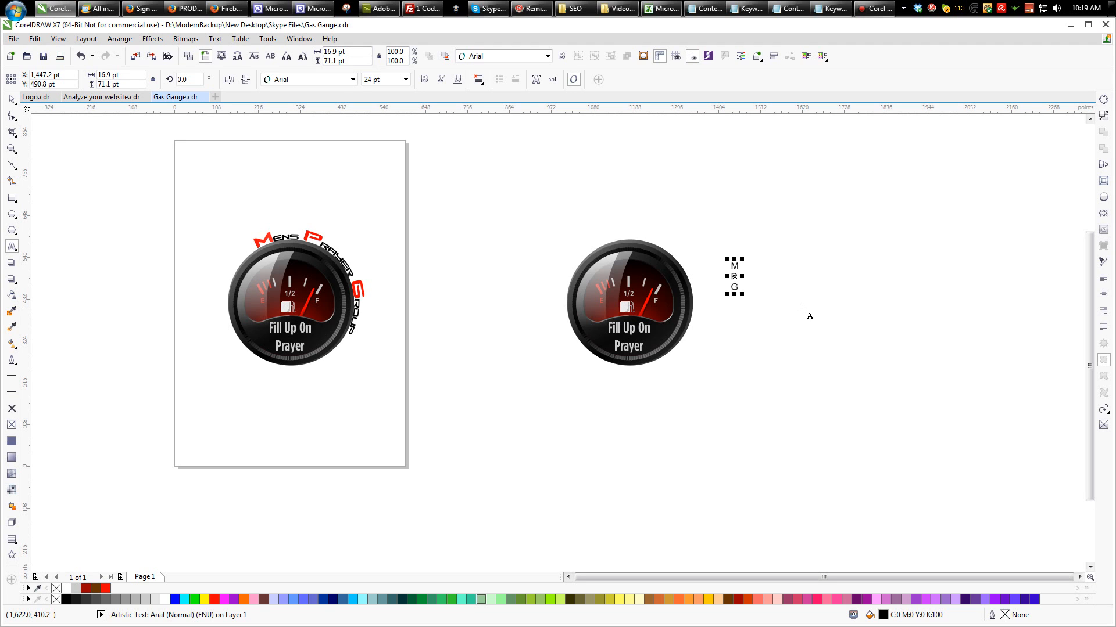
# - Set the stacked MPG text in the Ash font, enlarge it to about 90 pt and break it into separate letters
pyautogui.click(11, 100)
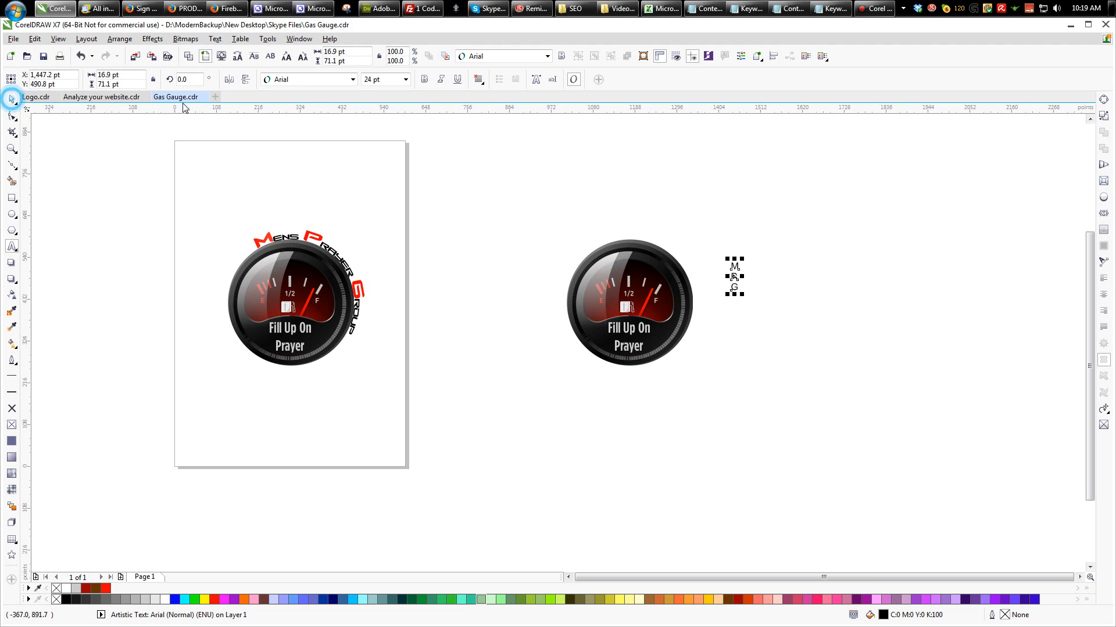
pyautogui.click(500, 57)
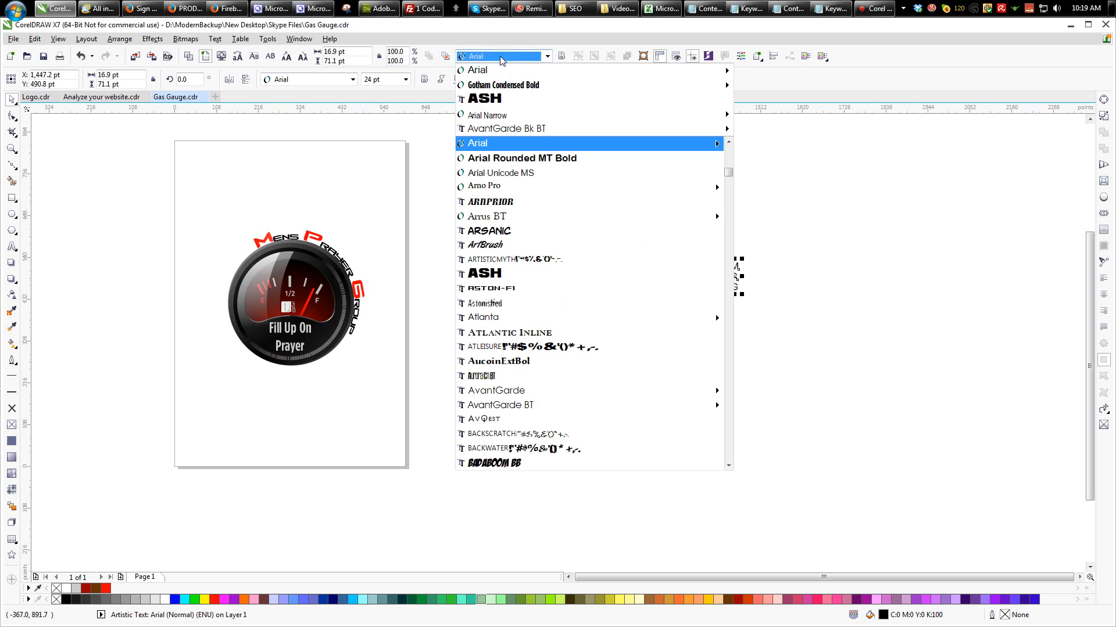
pyautogui.click(485, 98)
pyautogui.moveTo(748, 296); pyautogui.dragTo(855, 380)
pyautogui.moveTo(734, 272); pyautogui.dragTo(712, 260)
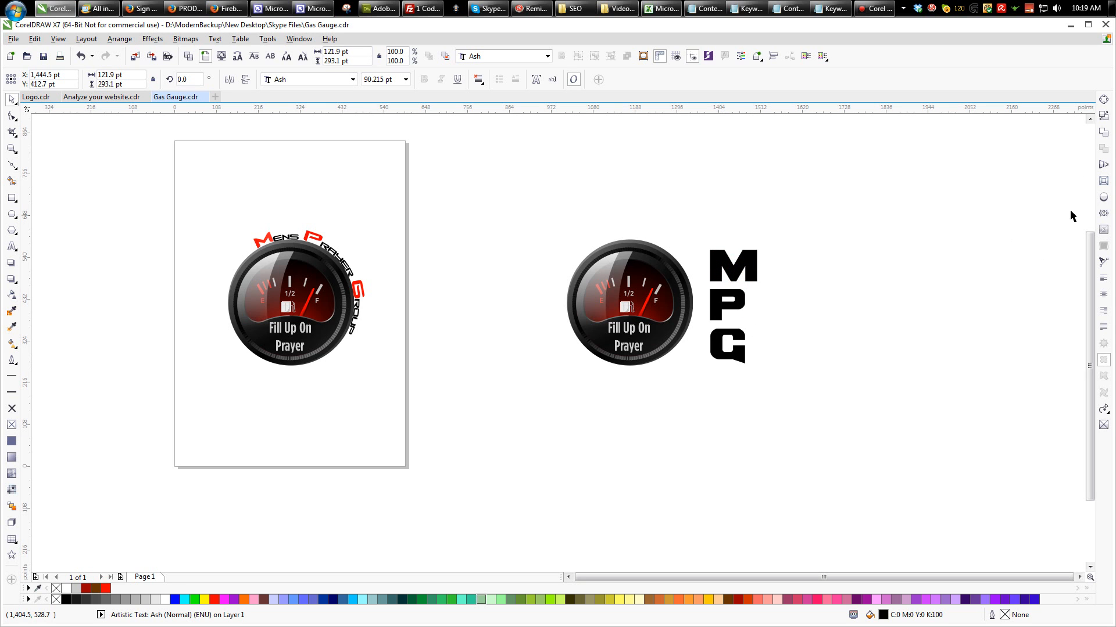
pyautogui.click(600, 152)
pyautogui.click(547, 56)
pyautogui.moveTo(489, 115)
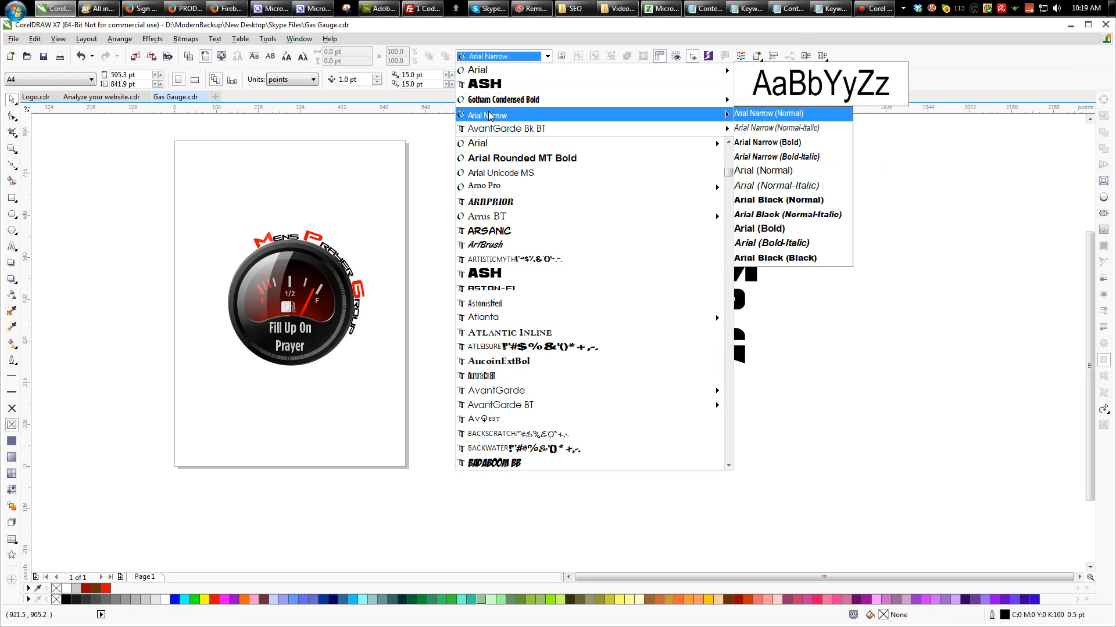
pyautogui.click(1014, 226)
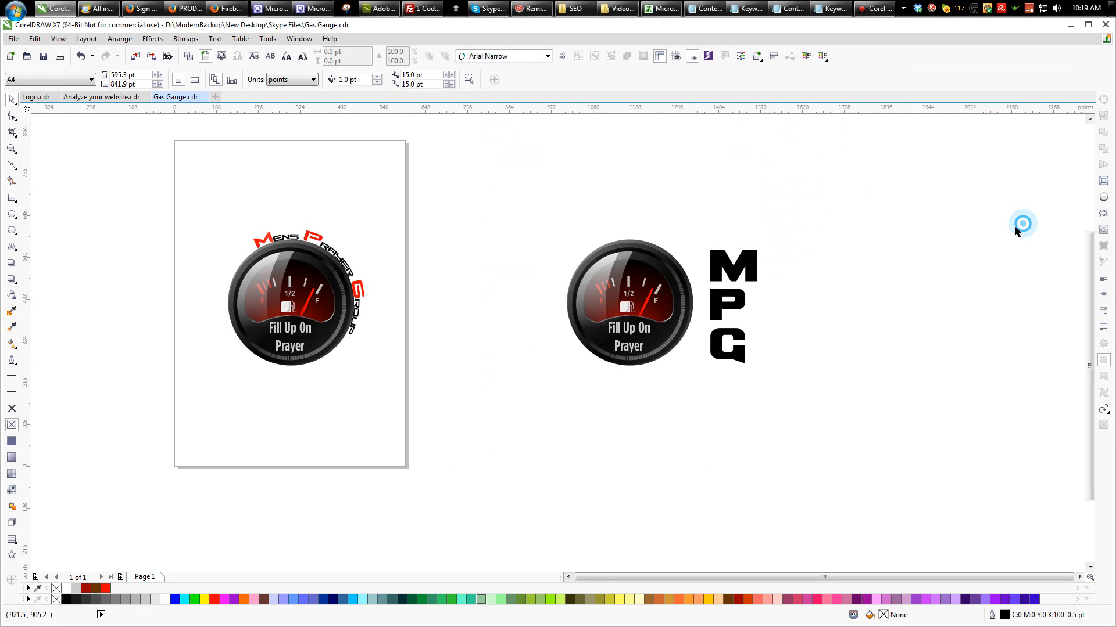
# - Arrange the P and G in a diagonal staircase stepping down and to the right from the M
pyautogui.click(731, 304)
pyautogui.scroll(1, 754, 296)
pyautogui.moveTo(726, 311); pyautogui.dragTo(783, 301)
pyautogui.moveTo(729, 393); pyautogui.dragTo(833, 355)
pyautogui.keyDown('shift'); pyautogui.click(782, 301); pyautogui.keyUp('shift')
pyautogui.moveTo(783, 302); pyautogui.dragTo(790, 278)
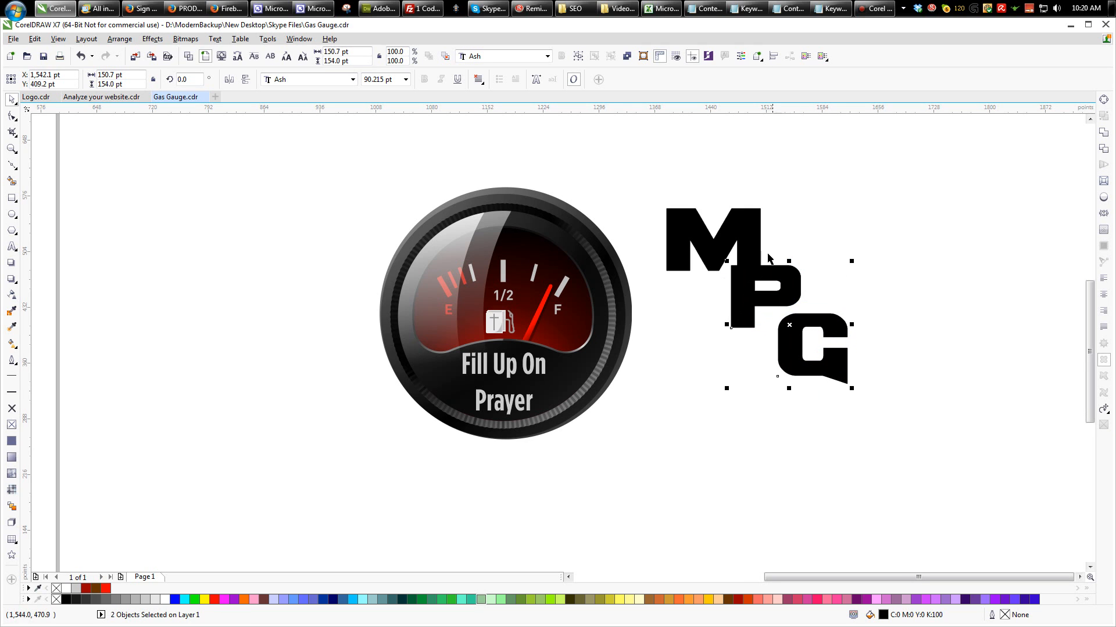
# - Move the G up and slightly left to overlap the P, and adjust the stacking order of the letters
pyautogui.click(434, 54)
pyautogui.click(825, 295)
pyautogui.moveTo(815, 320); pyautogui.dragTo(808, 305)
pyautogui.click(446, 56)
# - Widen the P and the G, keeping the three letters in their overlapping staircase
pyautogui.moveTo(682, 223); pyautogui.dragTo(848, 383)
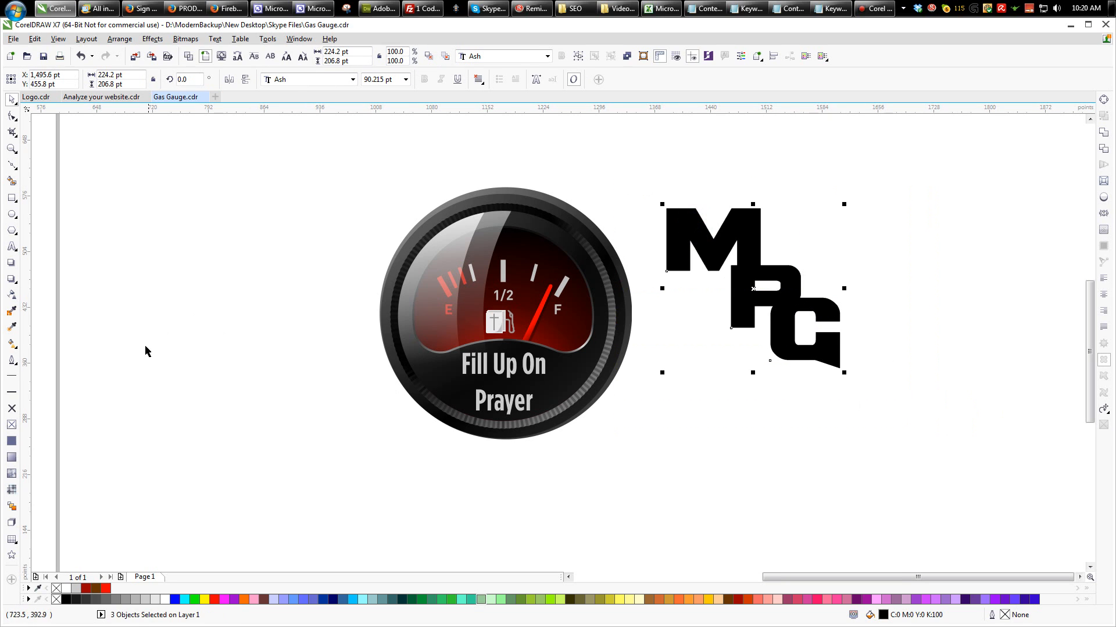
pyautogui.click(879, 242)
pyautogui.click(738, 229)
pyautogui.click(784, 272)
pyautogui.moveTo(805, 298); pyautogui.dragTo(835, 307)
# - Give the M, P and G letters an outline 8.0 pt wide
pyautogui.click(828, 318)
pyautogui.keyDown('shift'); pyautogui.click(764, 265); pyautogui.keyUp('shift')
pyautogui.keyDown('shift'); pyautogui.click(743, 230); pyautogui.keyUp('shift')
pyautogui.click(10, 361)
pyautogui.click(68, 356)
pyautogui.click(483, 254)
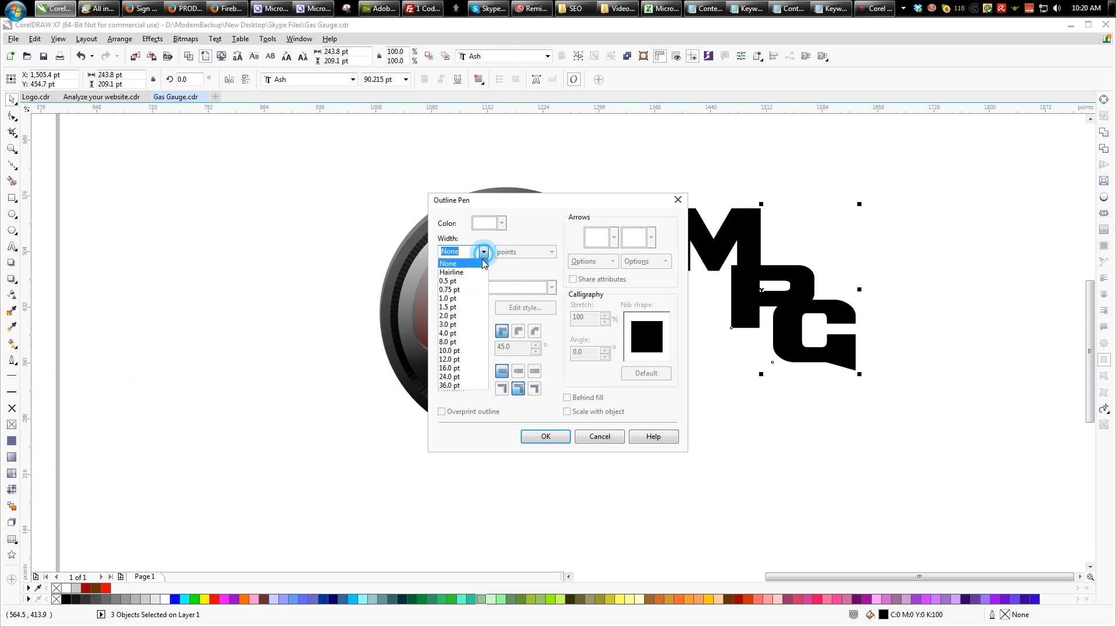
pyautogui.click(454, 348)
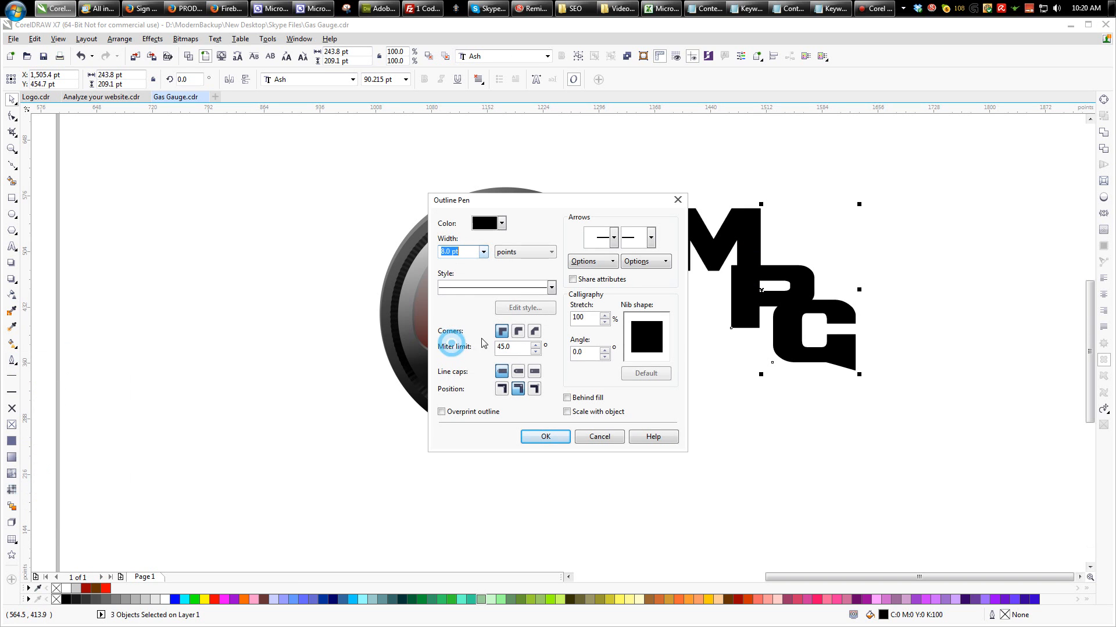
# - Give the letter outlines round corners and round caps, place them behind the fill, scale them with the object and color them white
pyautogui.click(516, 333)
pyautogui.click(518, 372)
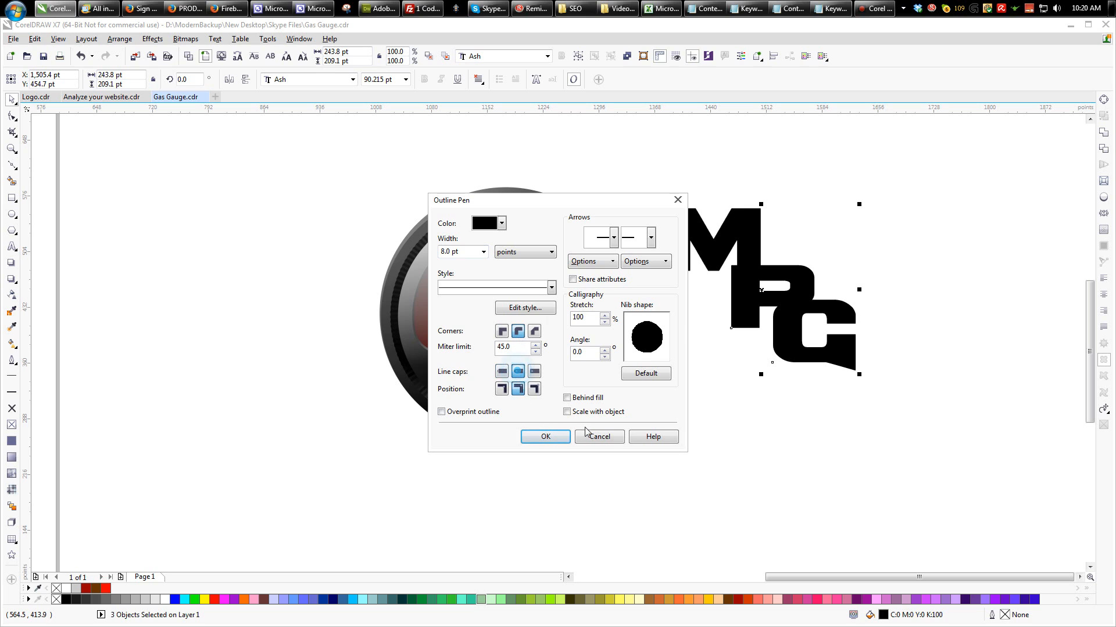
pyautogui.click(578, 398)
pyautogui.click(575, 412)
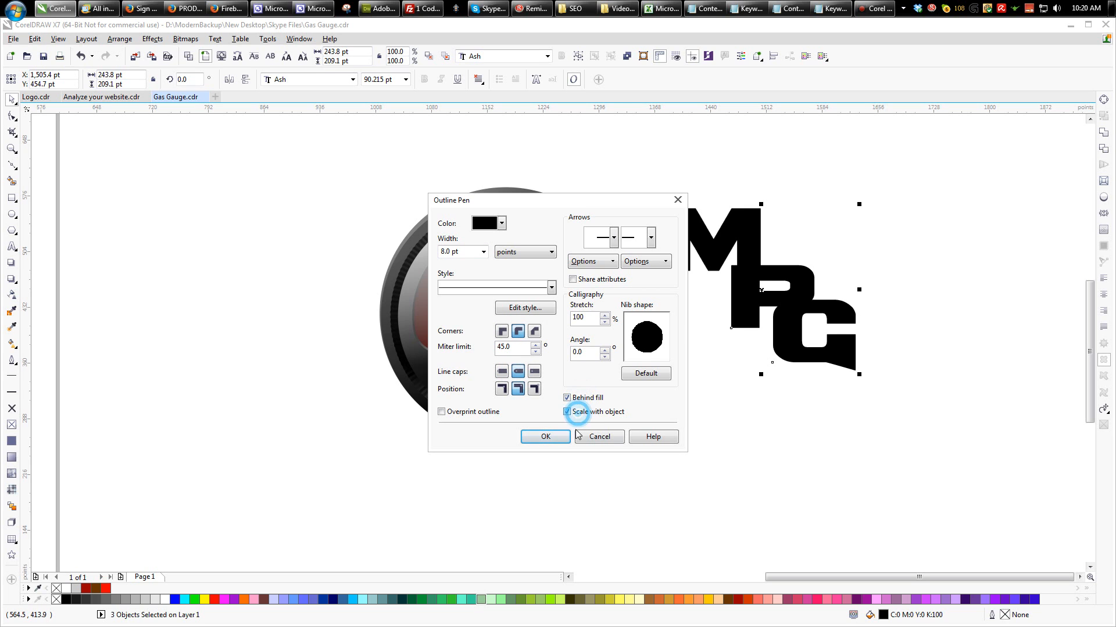
pyautogui.click(555, 437)
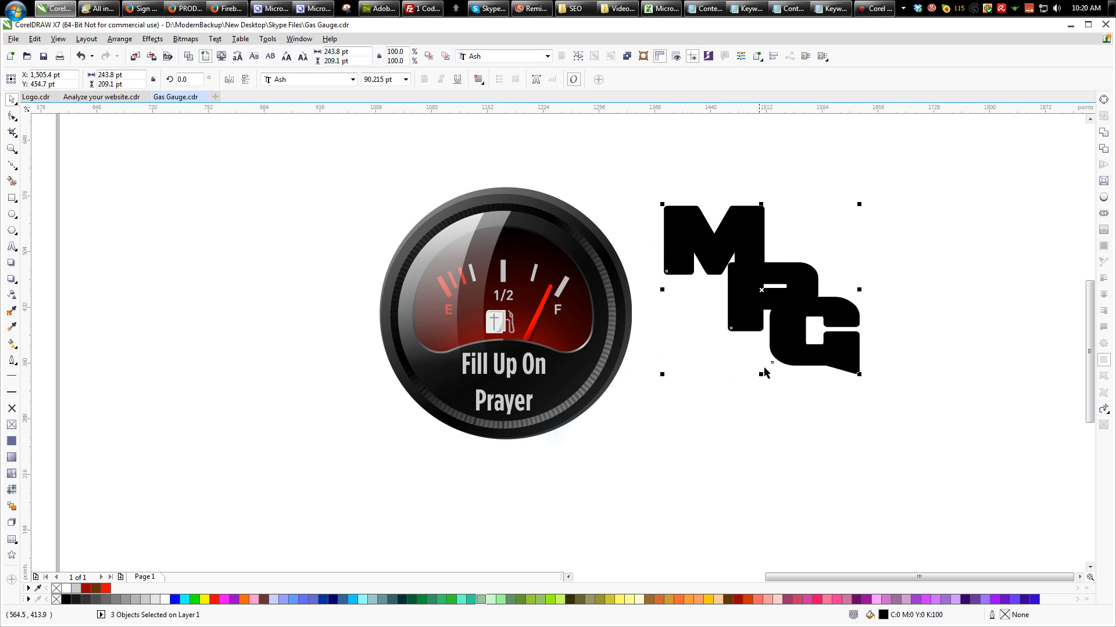
pyautogui.rightClick(162, 601)
pyautogui.click(887, 235)
# - Try bringing the M and the G to the front of the stacking order
pyautogui.click(751, 235)
pyautogui.click(774, 274)
pyautogui.click(751, 236)
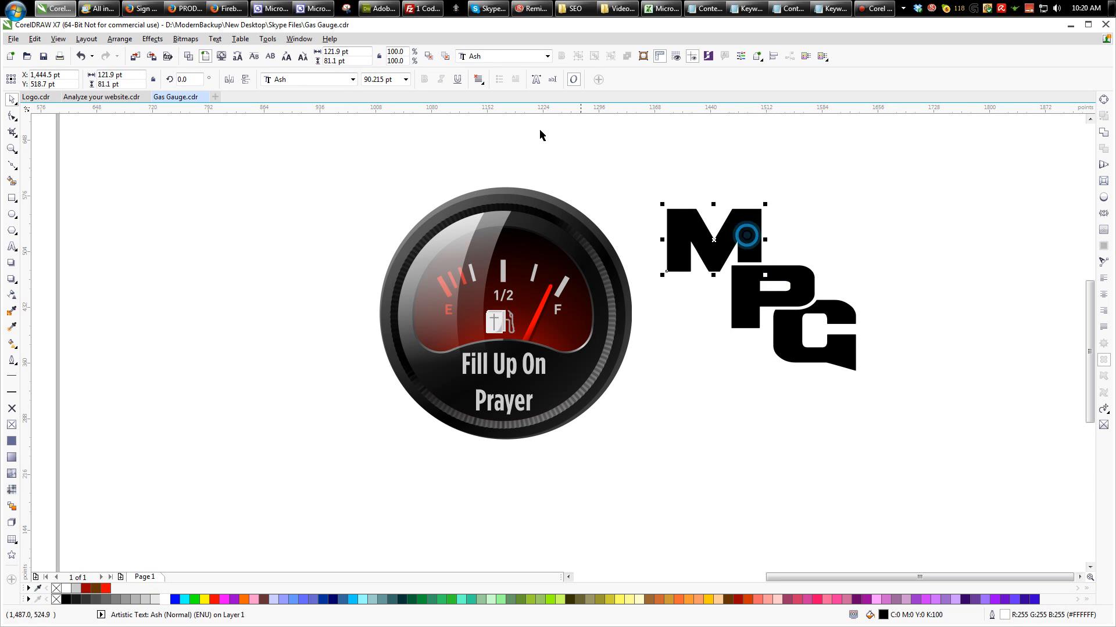
pyautogui.click(428, 56)
pyautogui.click(855, 207)
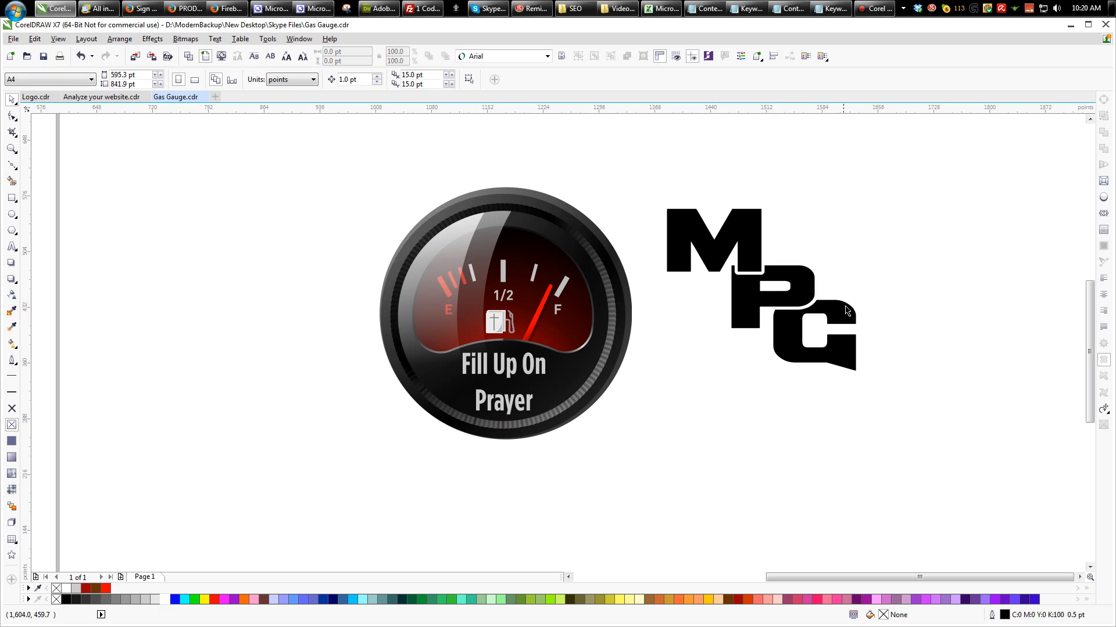
pyautogui.click(853, 323)
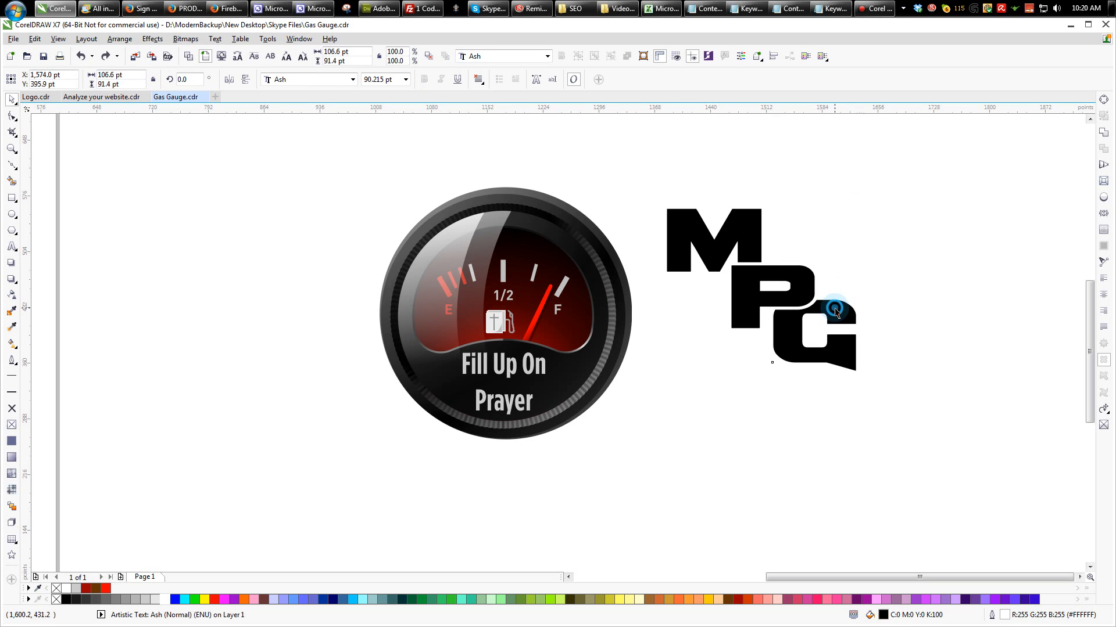
pyautogui.click(428, 56)
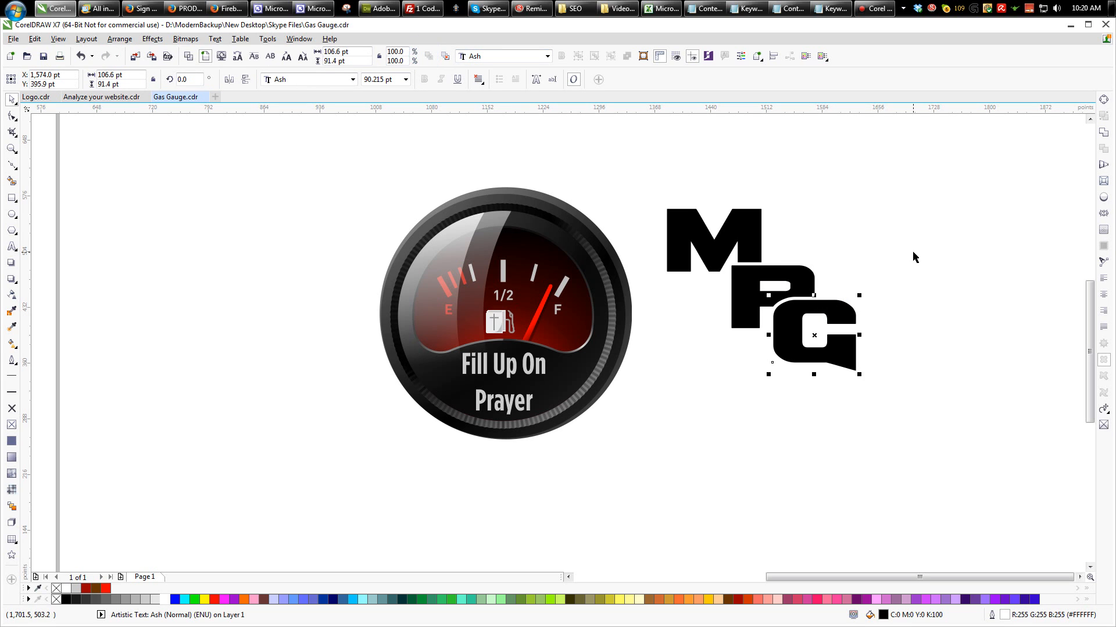
pyautogui.click(912, 250)
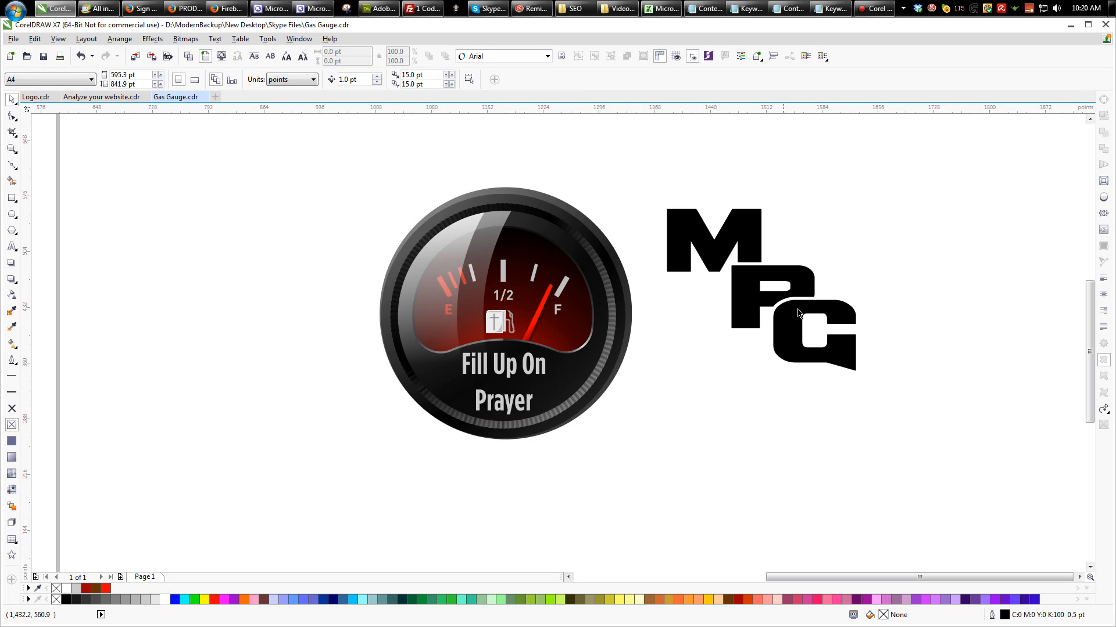
pyautogui.hotkey('ctrl', 'z')
# - Copy the M to its right and shrink the copy to about 41 pt
pyautogui.click(750, 231)
pyautogui.moveTo(742, 225); pyautogui.dragTo(852, 241)
pyautogui.moveTo(871, 278); pyautogui.dragTo(818, 240)
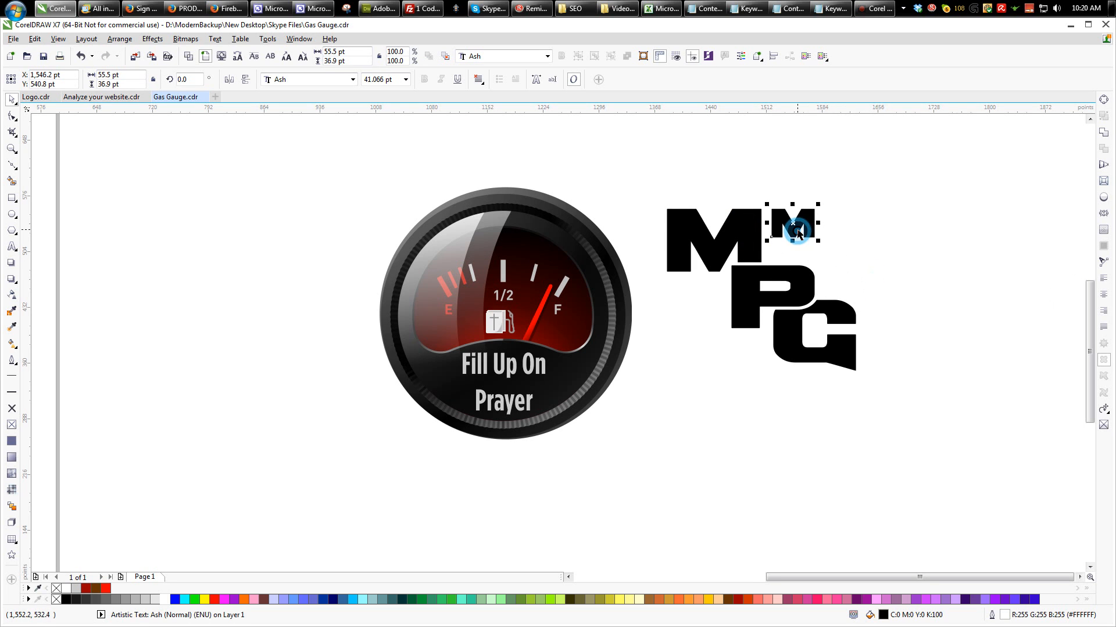
# - Replace the text of the small M with three lines reading ENS, RAYER and ROUP
pyautogui.doubleClick(799, 229)
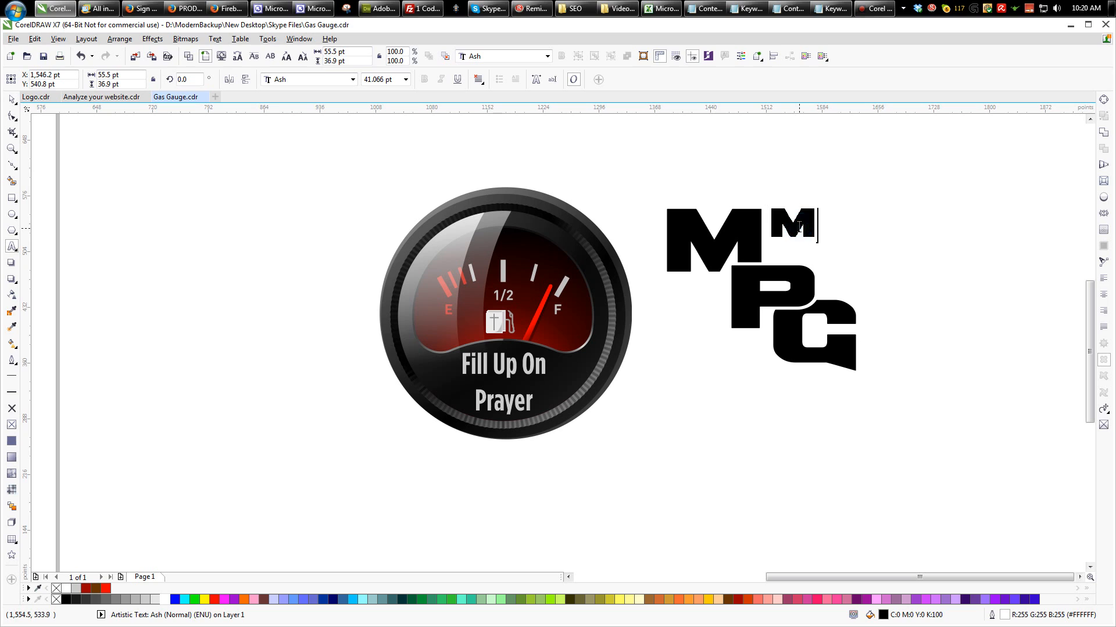
pyautogui.press('BackSpace')
pyautogui.write('ENS')
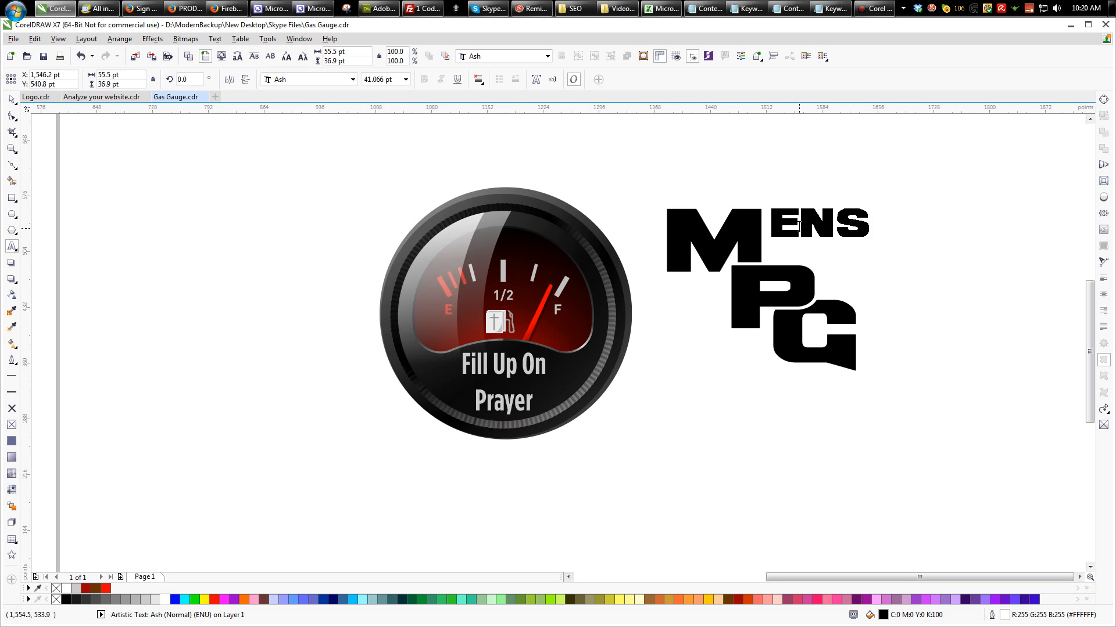
pyautogui.press('Return')
pyautogui.write('RAYSE')
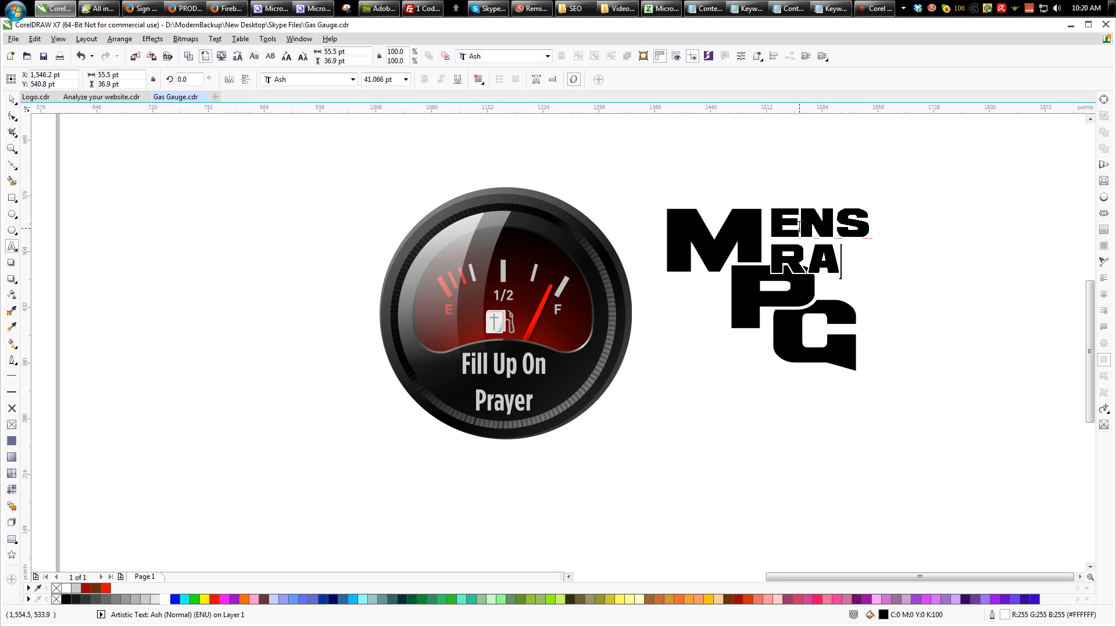
pyautogui.press('BackSpace')
pyautogui.press('BackSpace')
pyautogui.press('BackSpace')
pyautogui.write('ER')
pyautogui.press('BackSpace')
pyautogui.press('BackSpace')
pyautogui.write('YER')
pyautogui.press('Return')
pyautogui.write('ROUP')
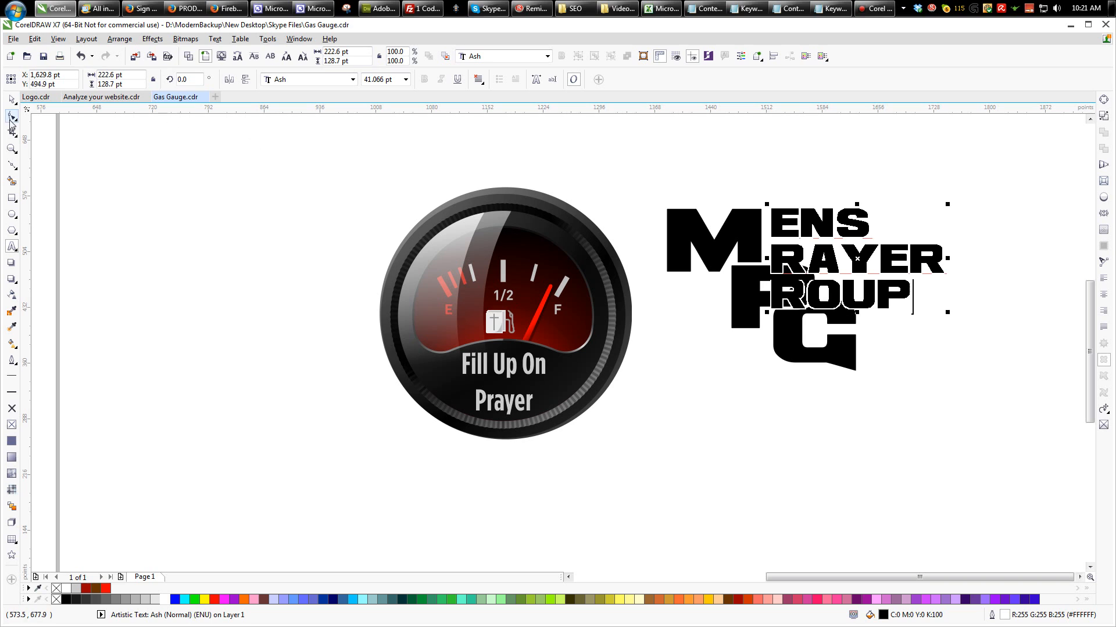
# - Split the small text into separate lines and place RAYER beside the P and ROUP beside the G
pyautogui.click(11, 101)
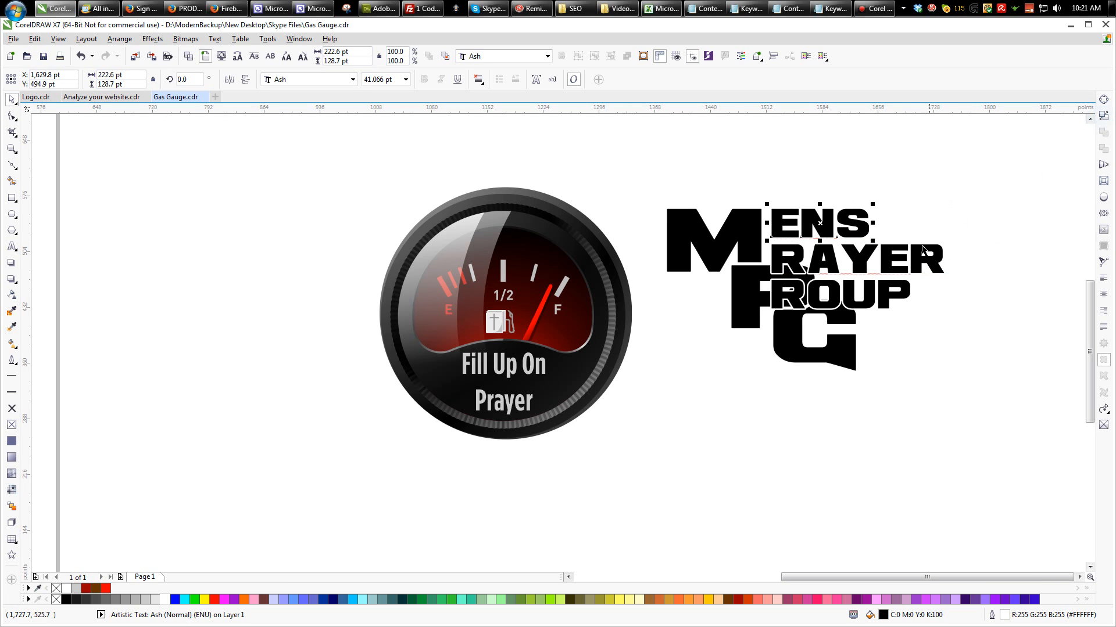
pyautogui.moveTo(874, 298); pyautogui.dragTo(966, 323)
pyautogui.moveTo(894, 256); pyautogui.dragTo(948, 299)
# - Shrink ENS, RAYER and ROUP to about 29 pt each
pyautogui.click(862, 231)
pyautogui.hotkey('ctrl', 'r')
pyautogui.click(881, 316)
pyautogui.hotkey('ctrl', 'r')
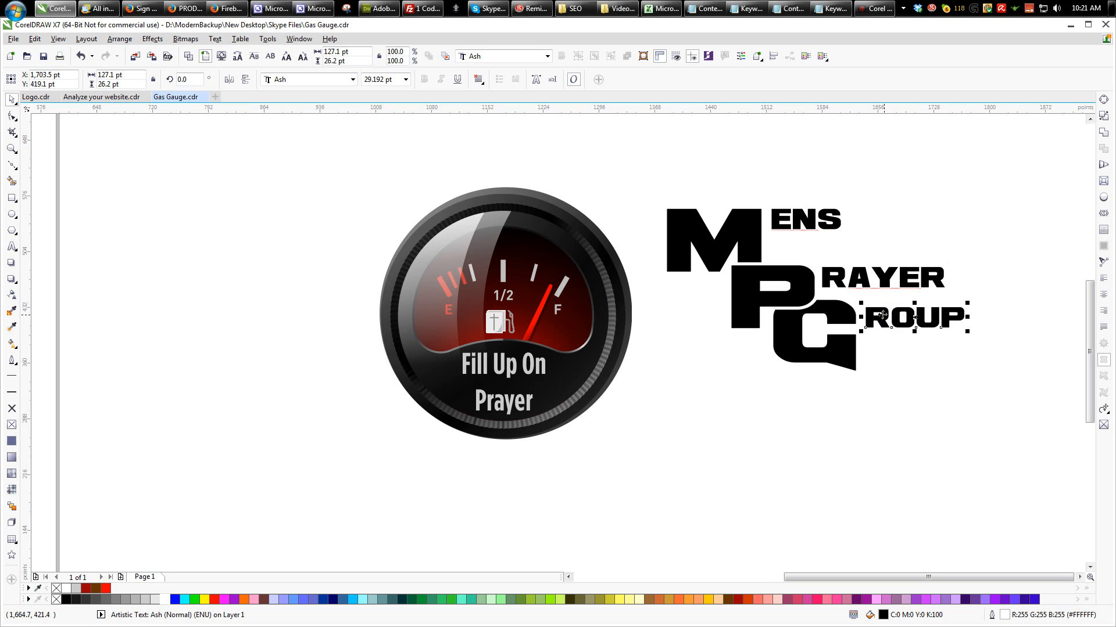
# - Nudge ENS closer to the M and shift the P, RAYER, G and ROUP together up and to the right
pyautogui.click(812, 221)
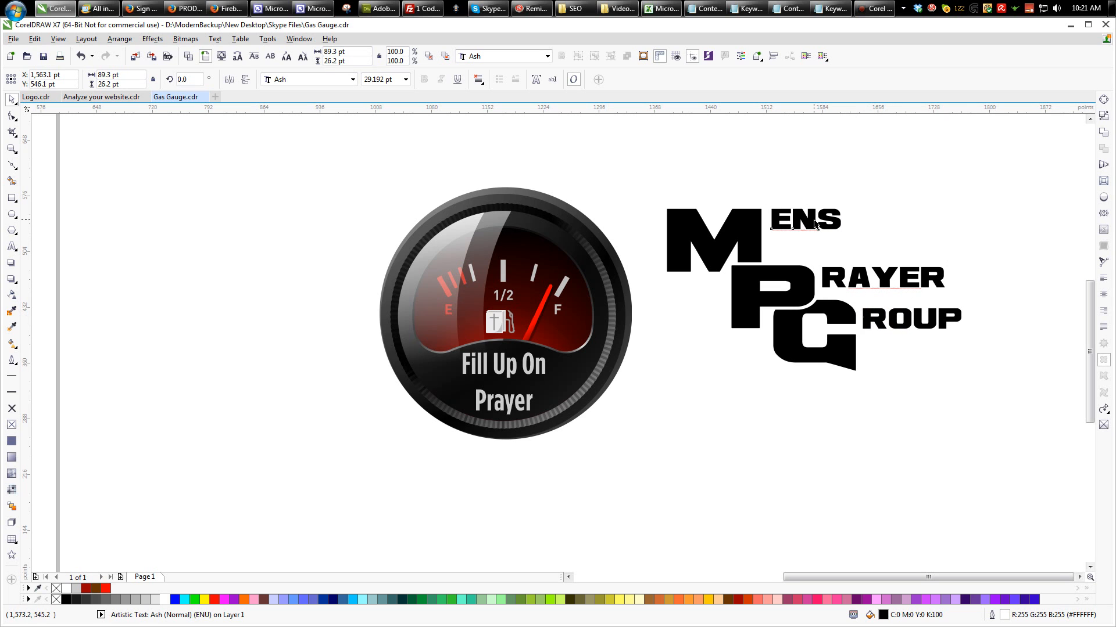
pyautogui.click(808, 276)
pyautogui.keyDown('shift'); pyautogui.click(831, 276); pyautogui.keyUp('shift')
pyautogui.keyDown('shift'); pyautogui.click(847, 311); pyautogui.keyUp('shift')
pyautogui.keyDown('shift'); pyautogui.click(868, 314); pyautogui.keyUp('shift')
pyautogui.moveTo(845, 282); pyautogui.dragTo(865, 266)
pyautogui.click(857, 151)
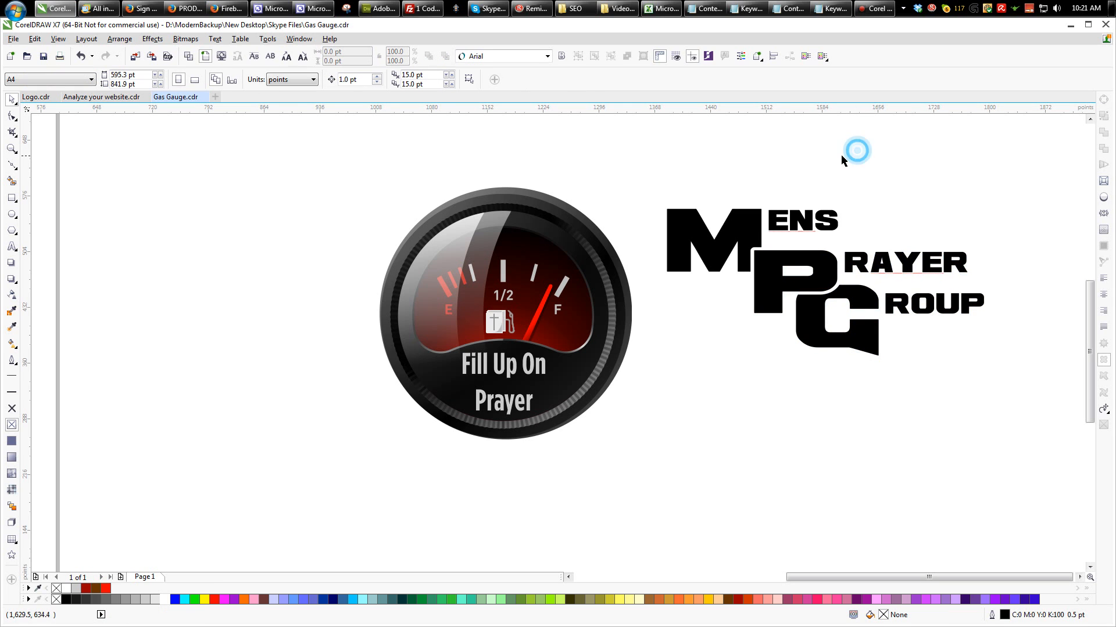
# - Move the G and ROUP together down by about 2 pt
pyautogui.scroll(-2, 655, 174)
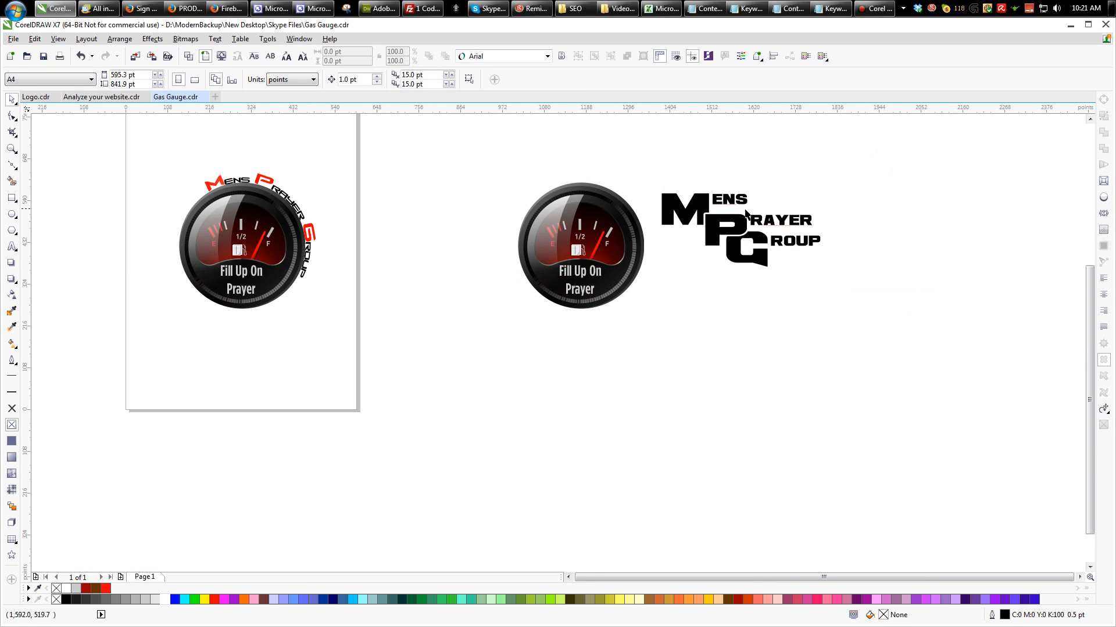
pyautogui.scroll(2, 746, 214)
pyautogui.click(810, 265)
pyautogui.keyDown('shift'); pyautogui.click(761, 257); pyautogui.keyUp('shift')
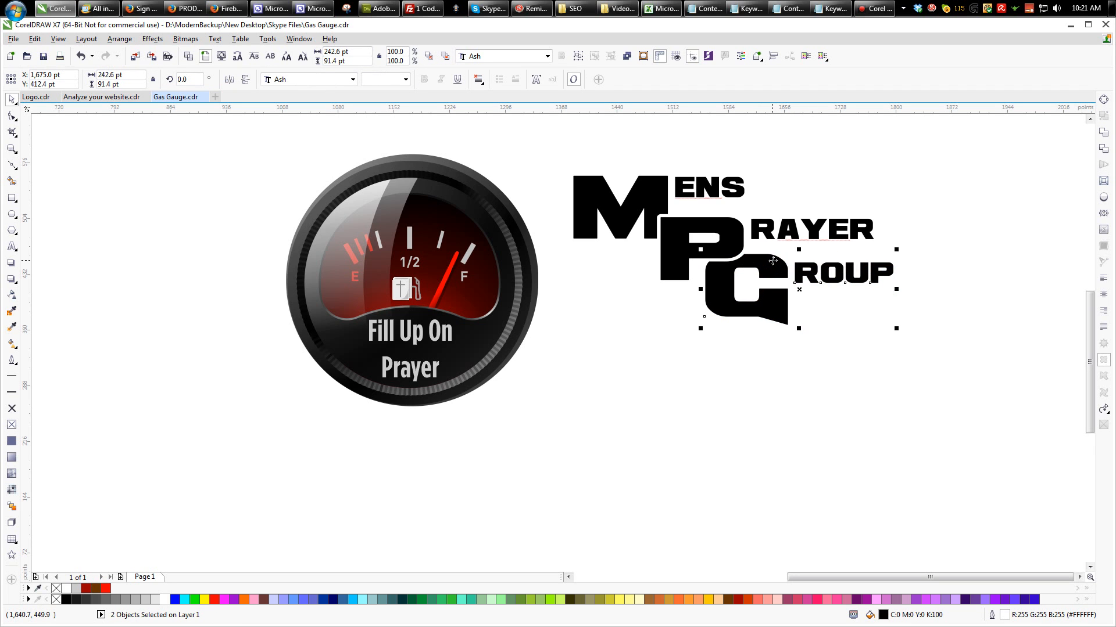
pyautogui.moveTo(773, 261); pyautogui.dragTo(772, 262)
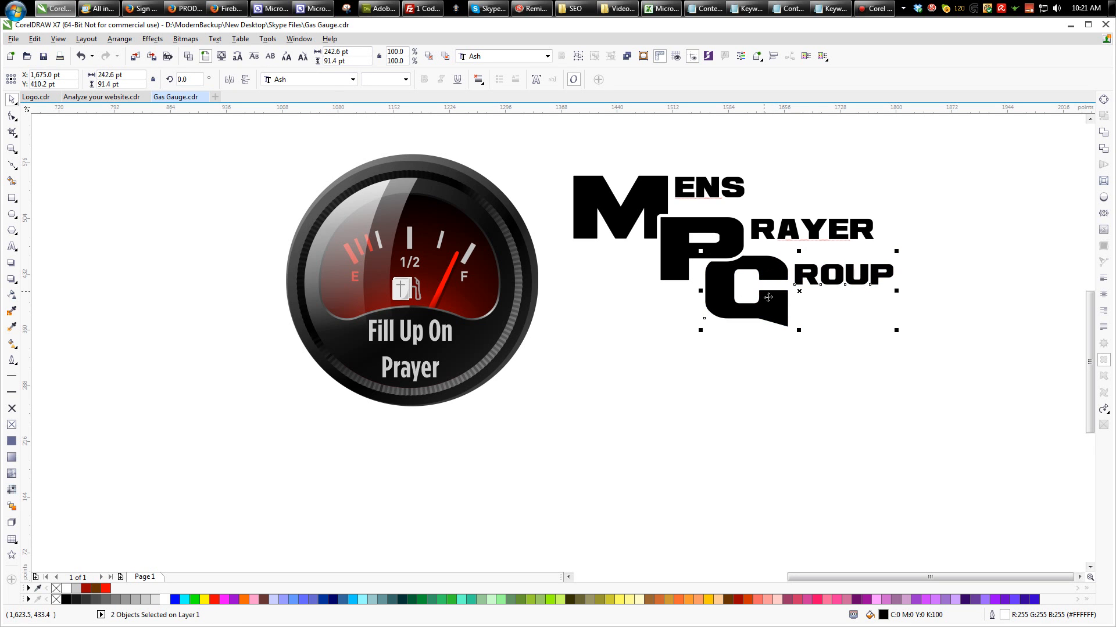
pyautogui.click(894, 347)
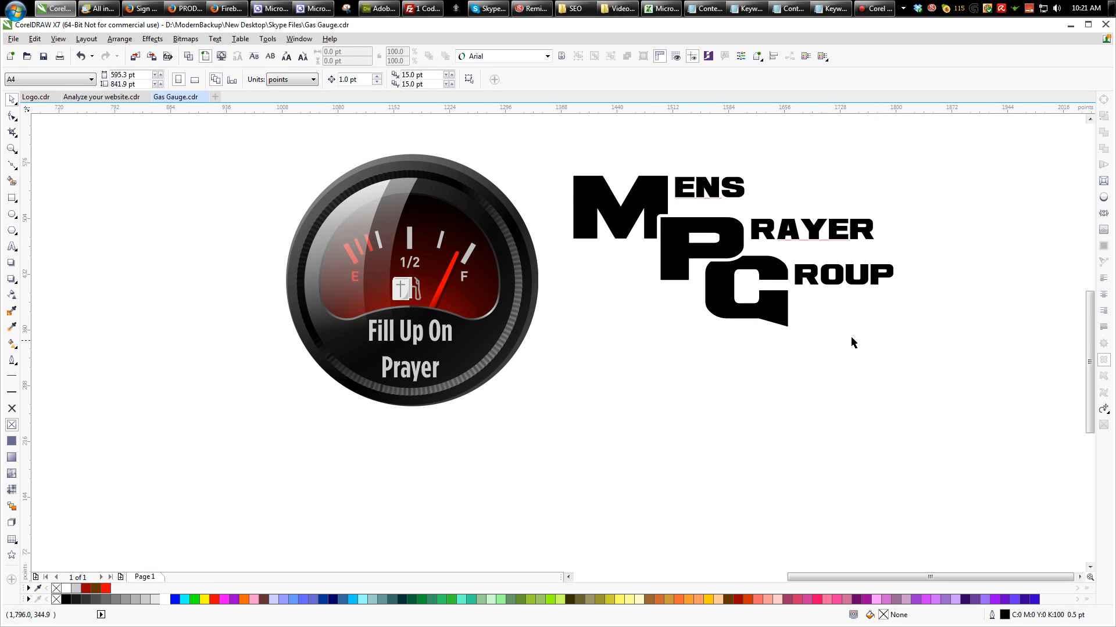
# - Examine where the M, P and G overlap in wireframe view, and return to the Enhanced view
pyautogui.scroll(1, 685, 226)
pyautogui.click(656, 203)
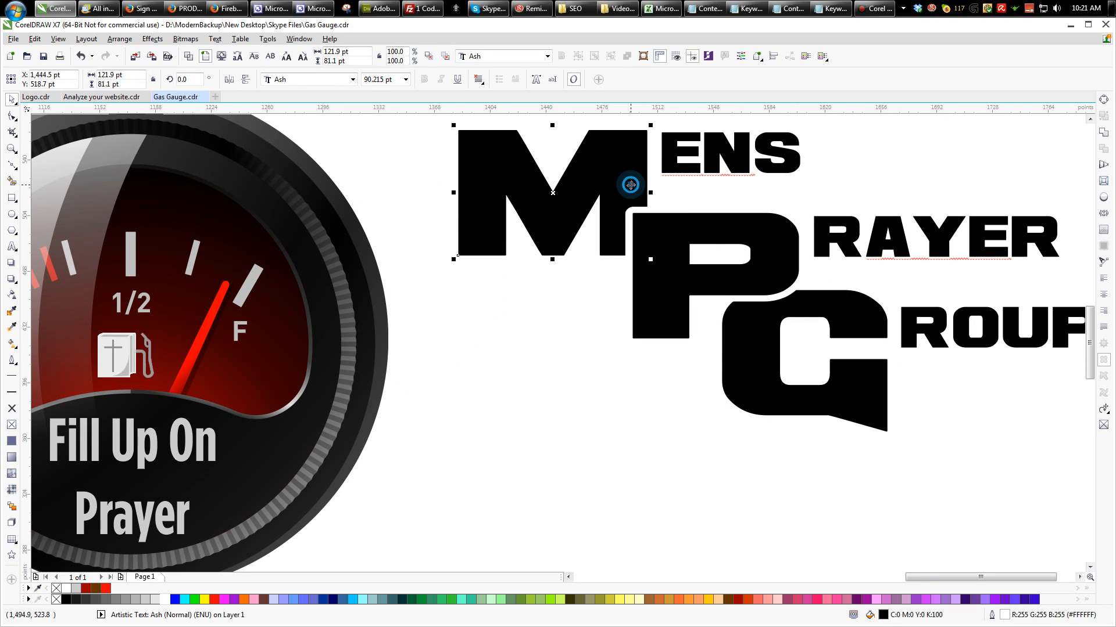
pyautogui.click(653, 215)
pyautogui.click(660, 232)
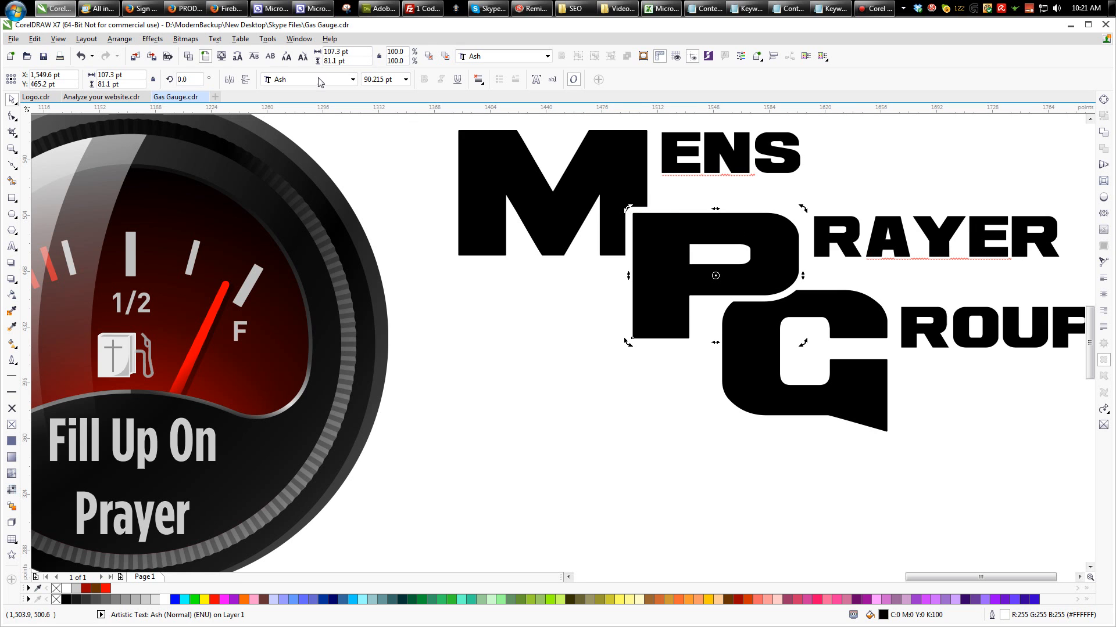
pyautogui.click(205, 56)
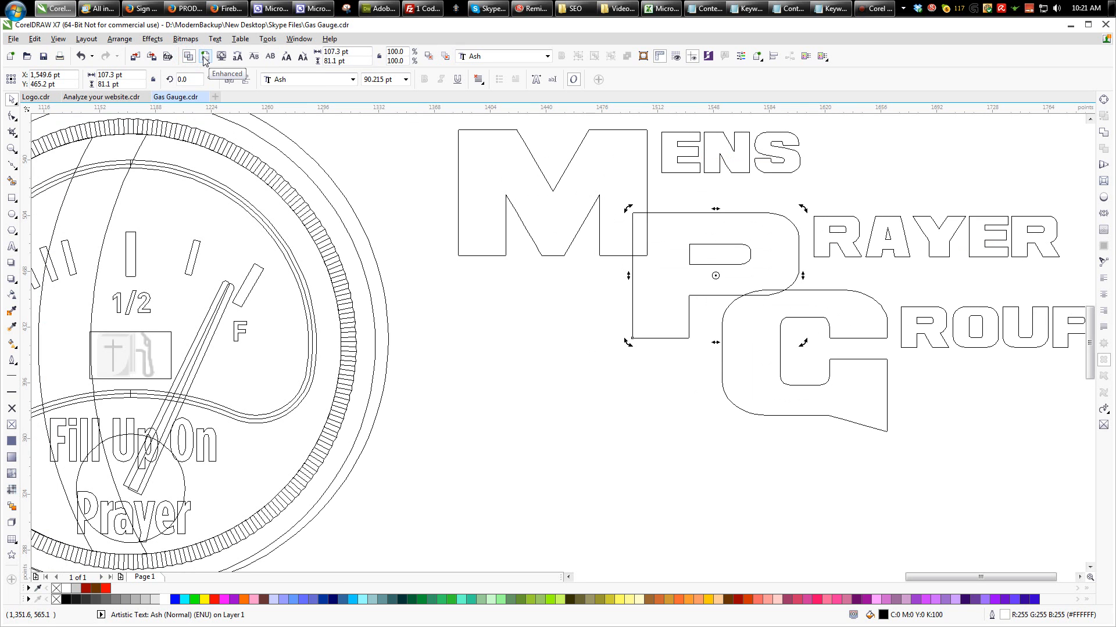
pyautogui.click(204, 56)
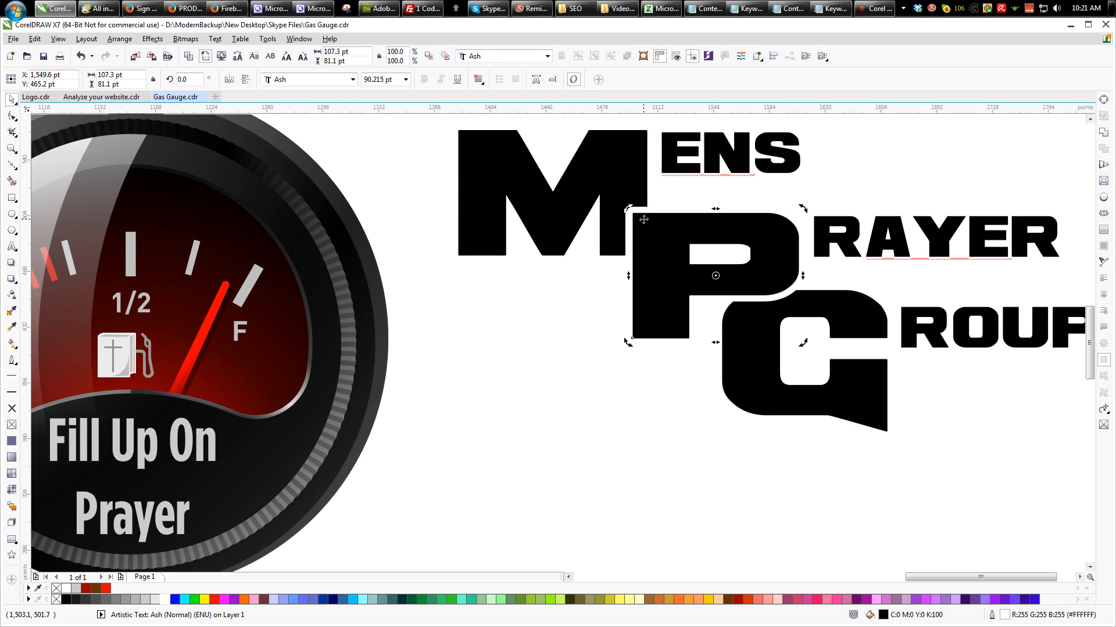
# - Convert the white outline of the P into a separate curve object, kept in its place around the letter
pyautogui.hotkey('ctrl', 'q')
pyautogui.moveTo(658, 210); pyautogui.dragTo(506, 296)
pyautogui.hotkey('ctrl', 'z')
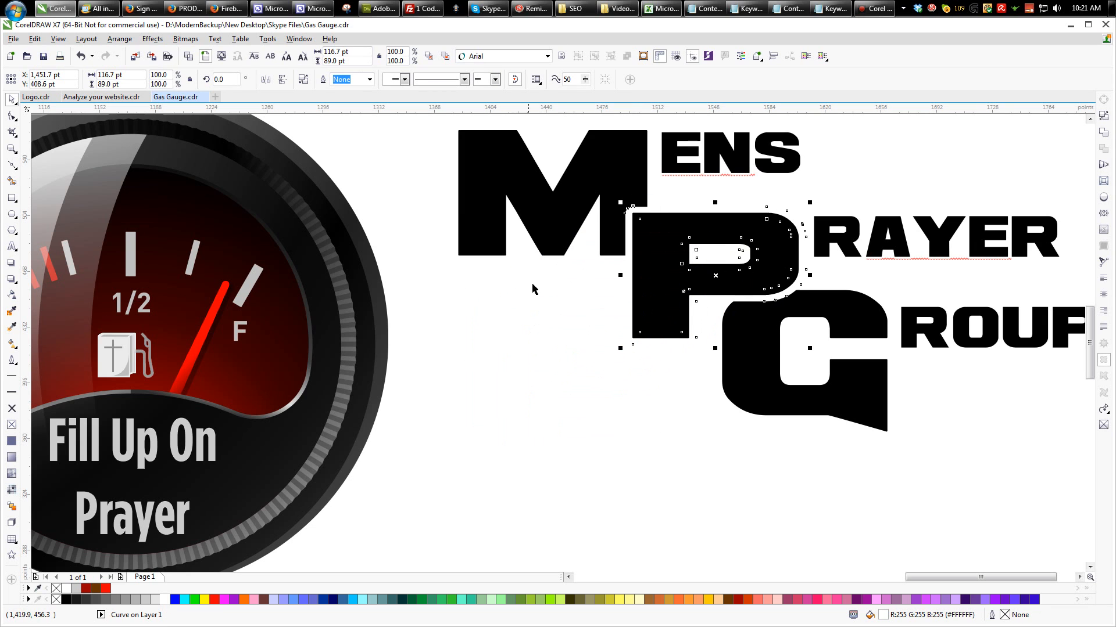
pyautogui.click(1098, 116)
pyautogui.click(627, 180)
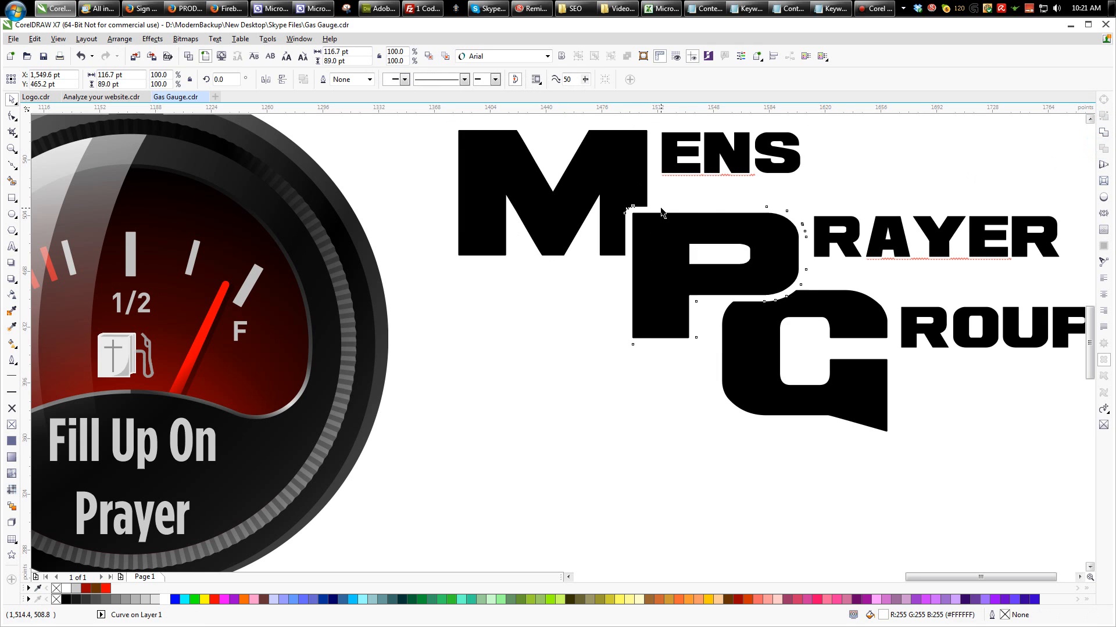
# - Cut the shape of the P's white outline curve out of the M, keeping the M in its original position
pyautogui.click(635, 192)
pyautogui.moveTo(635, 192); pyautogui.dragTo(580, 223)
pyautogui.hotkey('ctrl', 'z')
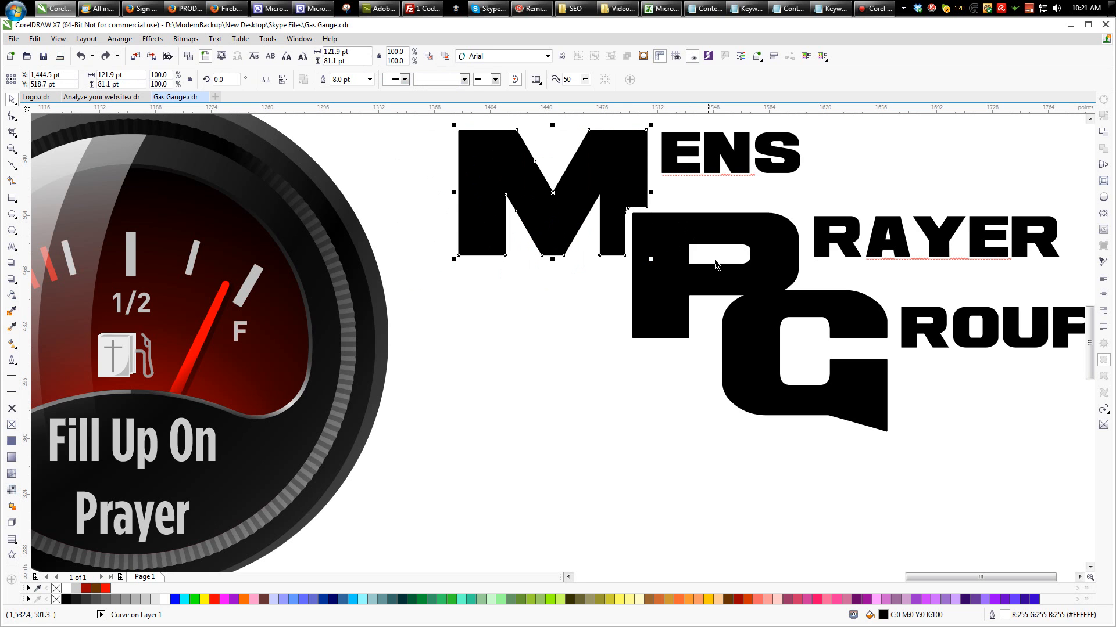
# - Trim the G with the P's white outline curve, delete that curve, and check the cuts in wireframe view
pyautogui.click(778, 309)
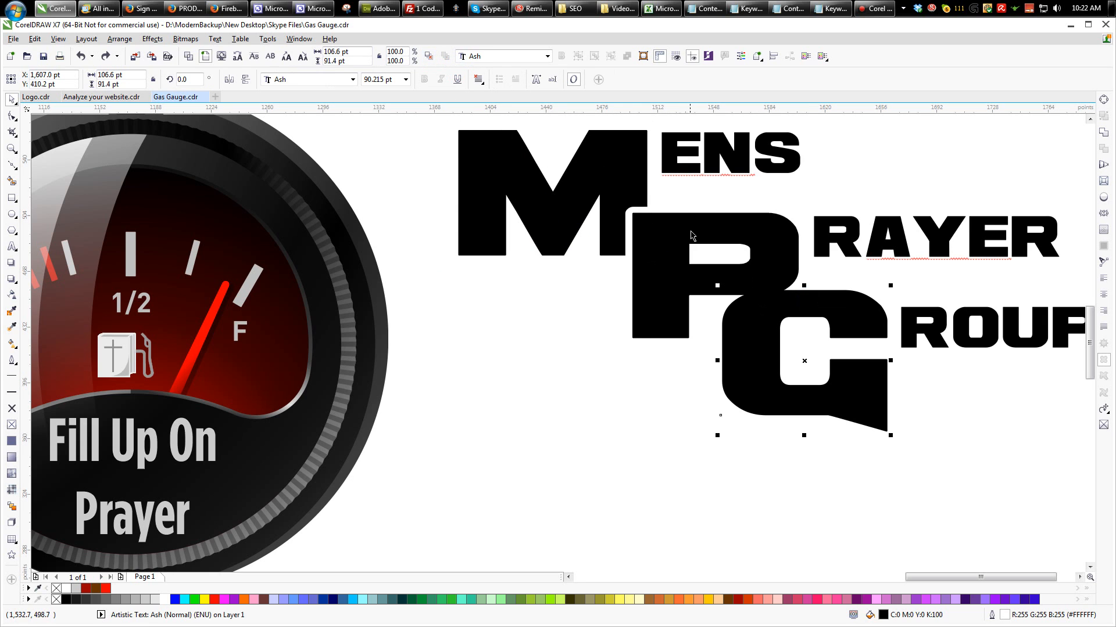
pyautogui.click(691, 235)
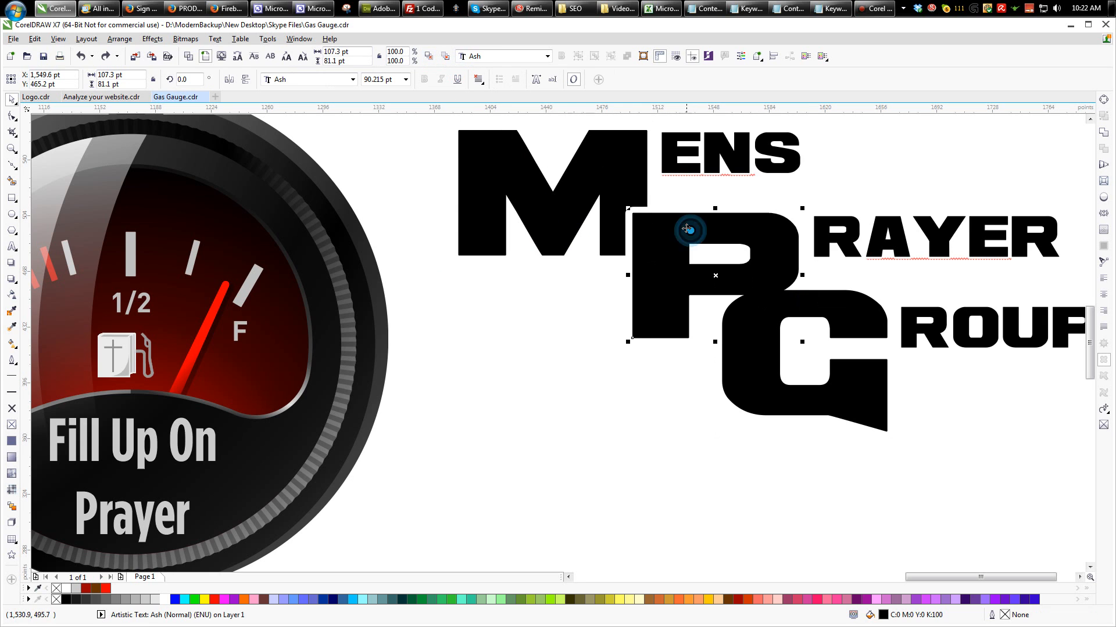
pyautogui.keyDown('shift'); pyautogui.click(753, 316); pyautogui.keyUp('shift')
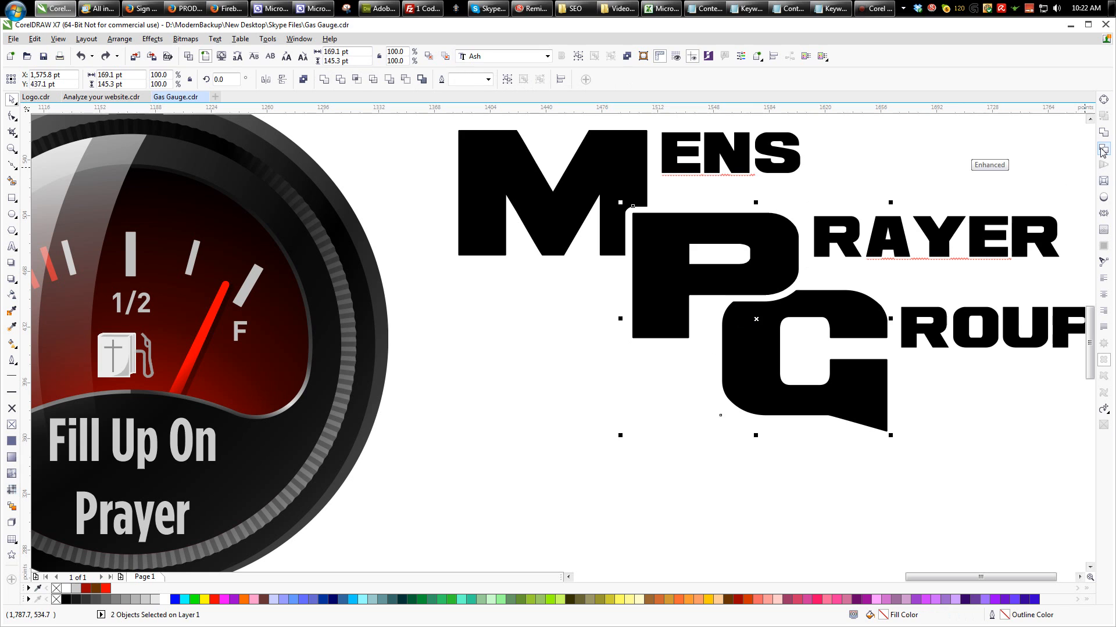
pyautogui.click(802, 268)
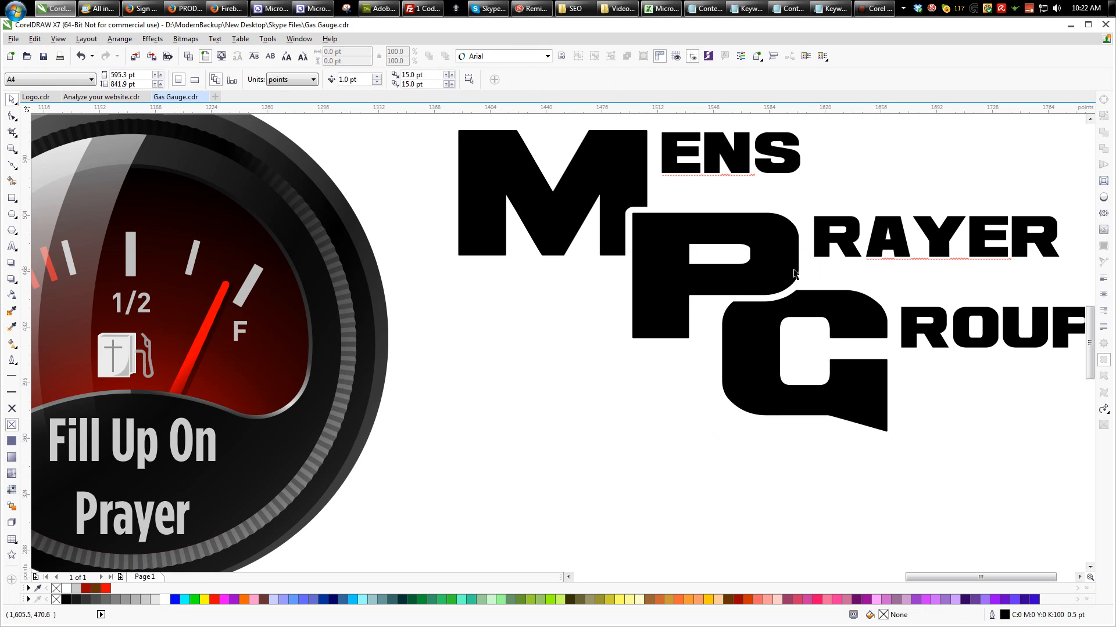
pyautogui.click(189, 57)
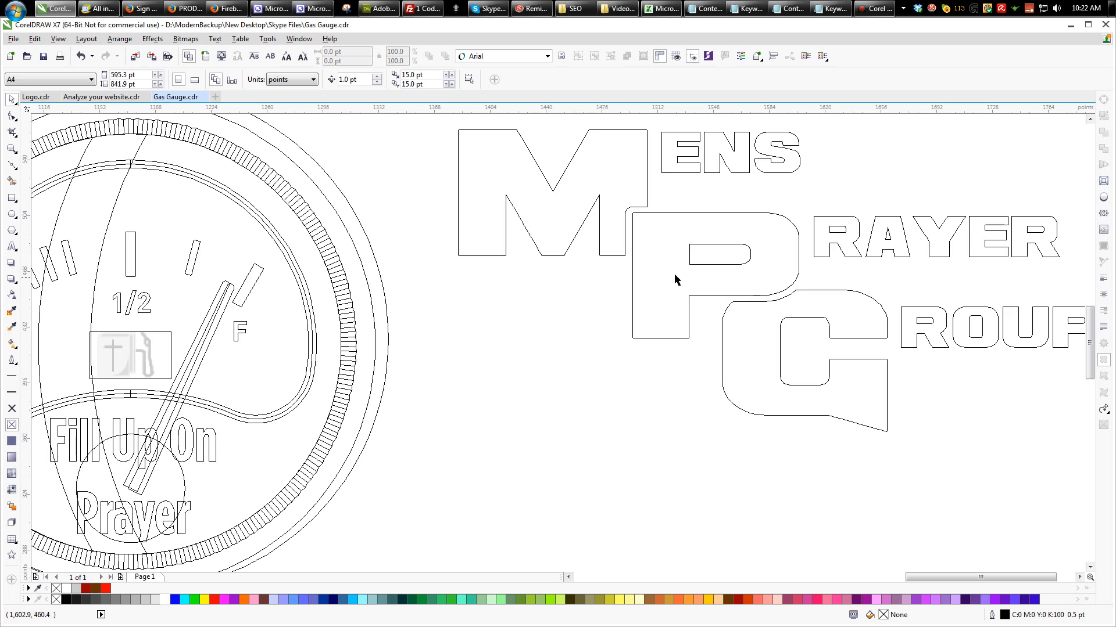
pyautogui.click(204, 57)
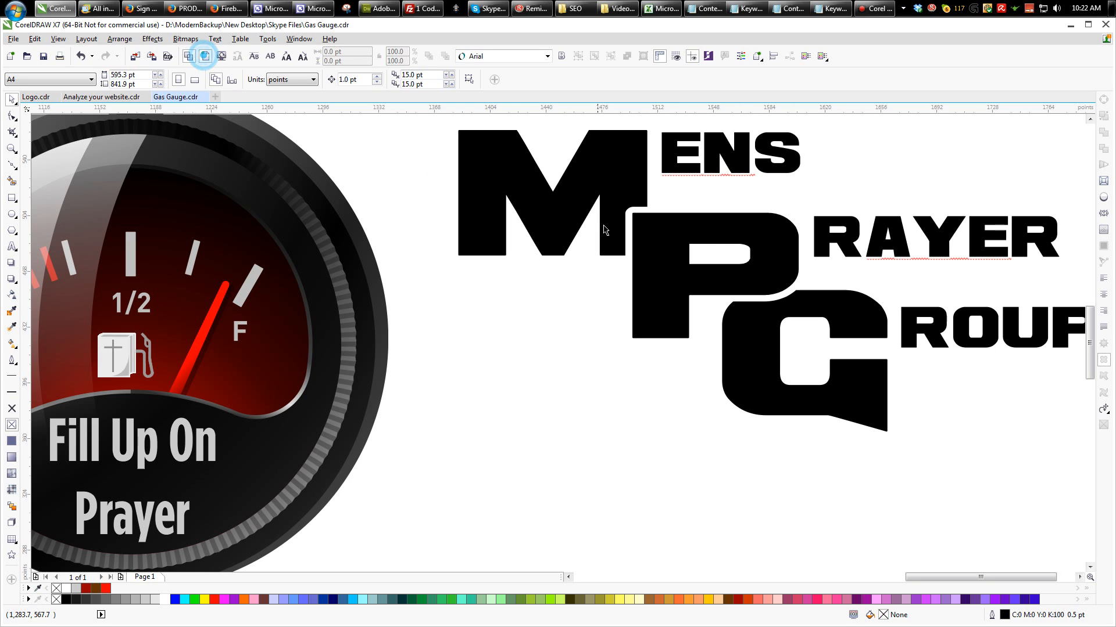
# - Add a single-step inside contour of 1.7 pt to the M, with no outline and round corners
pyautogui.click(599, 175)
pyautogui.hotkey('ctrl', 'F9')
pyautogui.moveTo(595, 173); pyautogui.dragTo(613, 138)
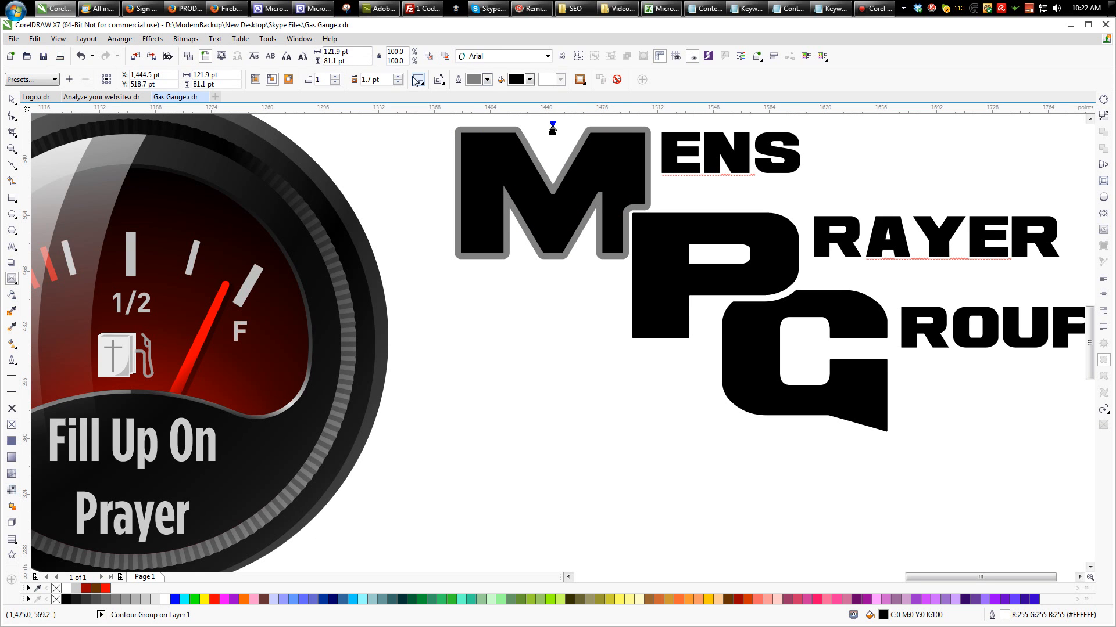
pyautogui.click(11, 409)
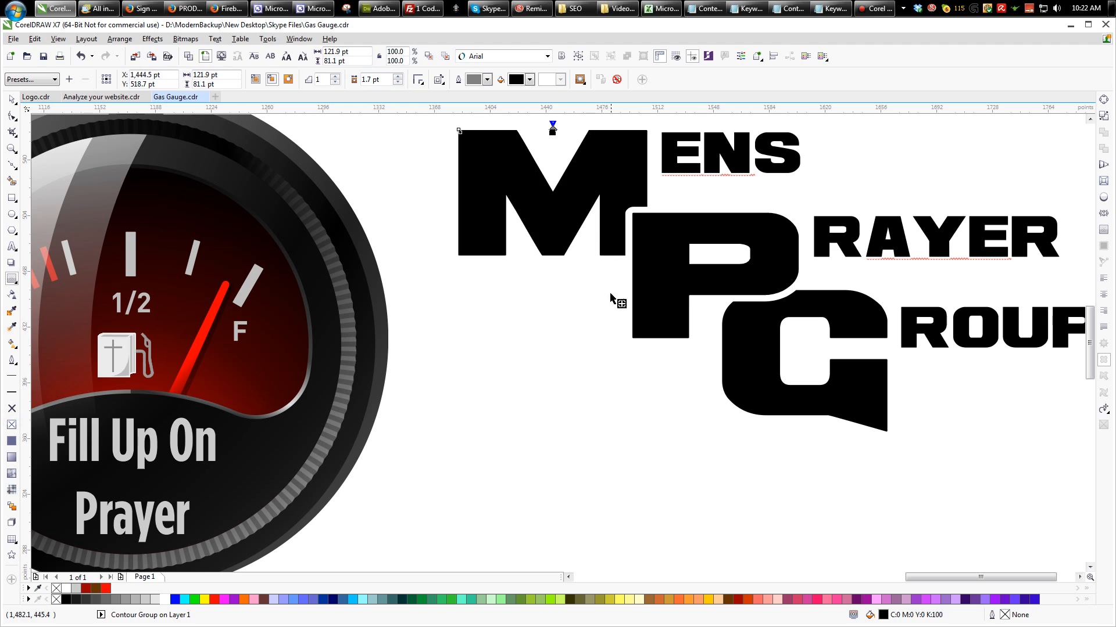
pyautogui.click(421, 83)
pyautogui.click(423, 108)
# - Copy the M's contour settings onto the P and the G, selecting the letters in wireframe view
pyautogui.click(192, 57)
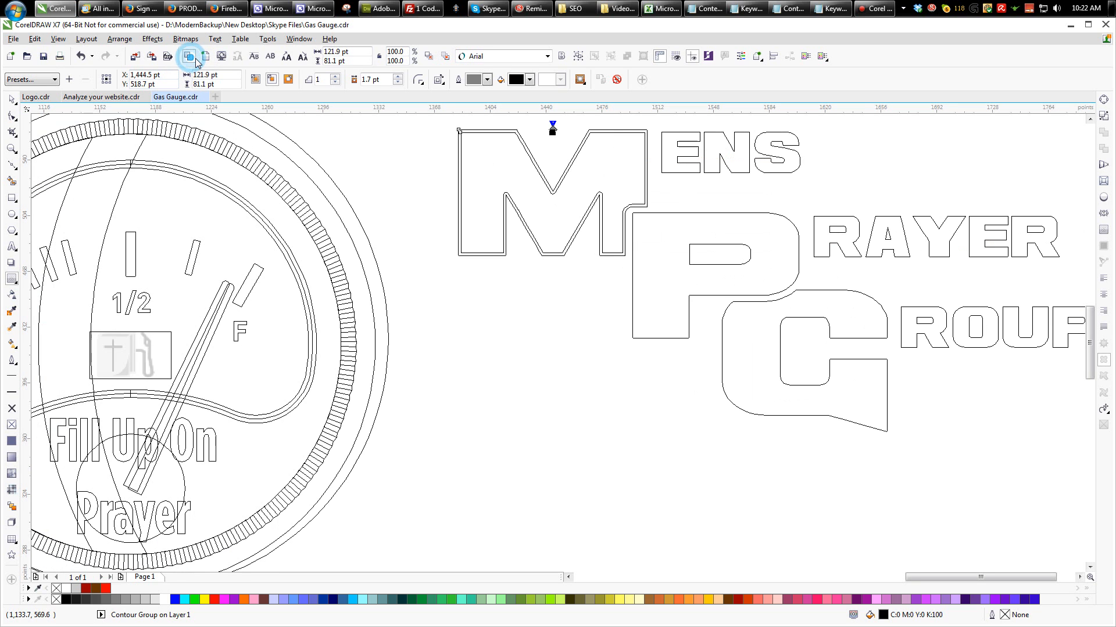
pyautogui.click(652, 218)
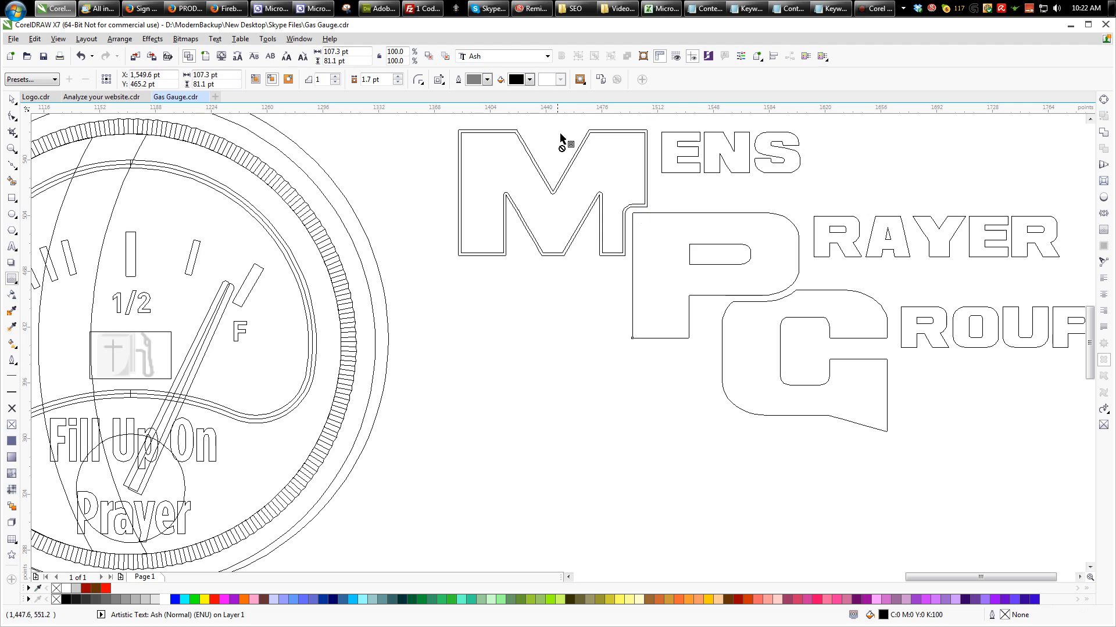
pyautogui.click(601, 79)
pyautogui.click(591, 130)
pyautogui.click(802, 292)
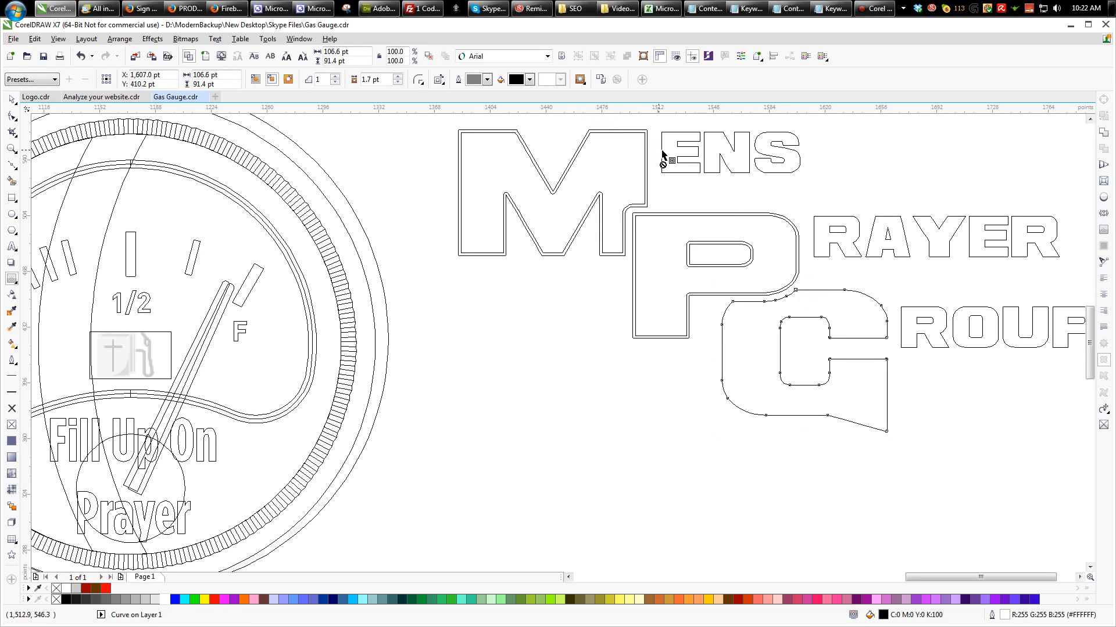
pyautogui.click(601, 80)
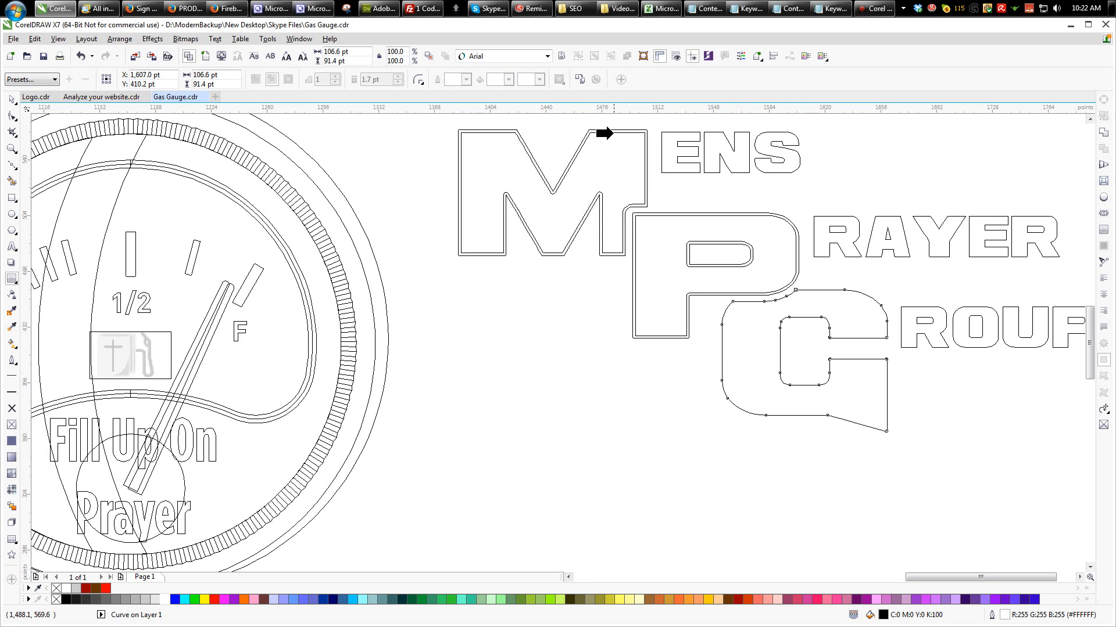
pyautogui.click(607, 134)
# - Separate the inner contours of the M, P and G into their own curves and remove the grey outline from the G
pyautogui.moveTo(446, 123); pyautogui.dragTo(922, 459)
pyautogui.click(204, 55)
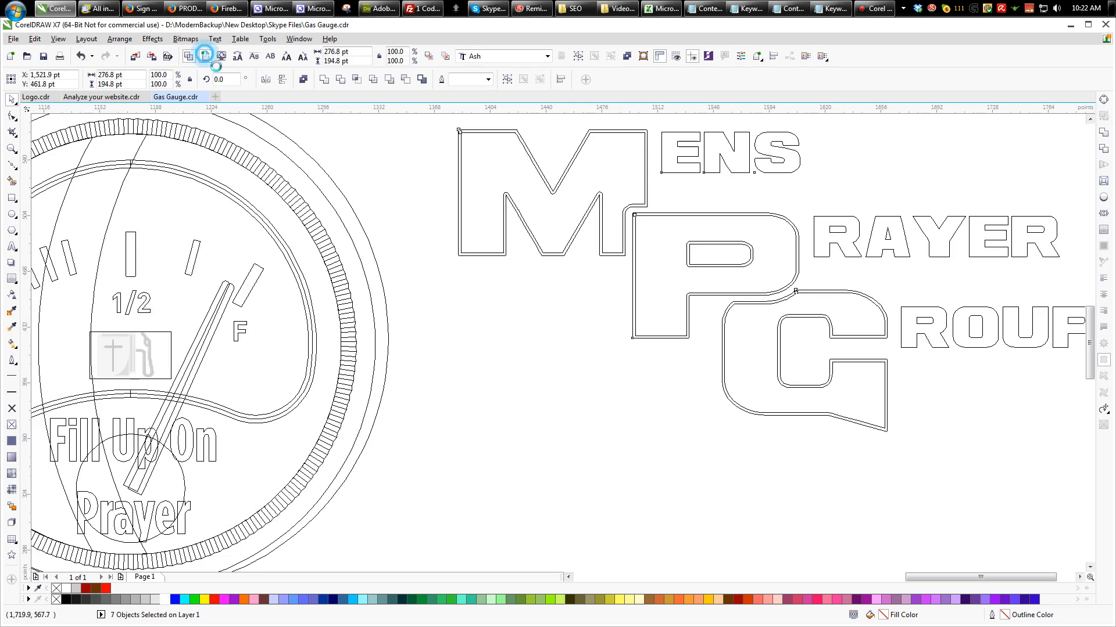
pyautogui.click(498, 152)
pyautogui.keyDown('shift'); pyautogui.click(653, 224); pyautogui.keyUp('shift')
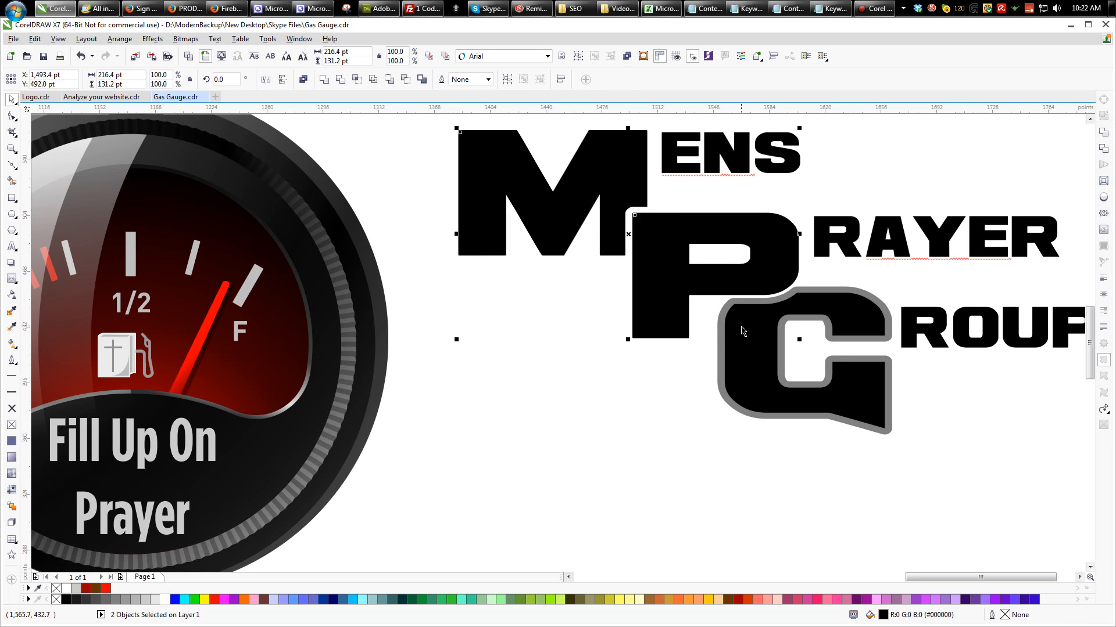
pyautogui.moveTo(646, 477); pyautogui.dragTo(980, 309)
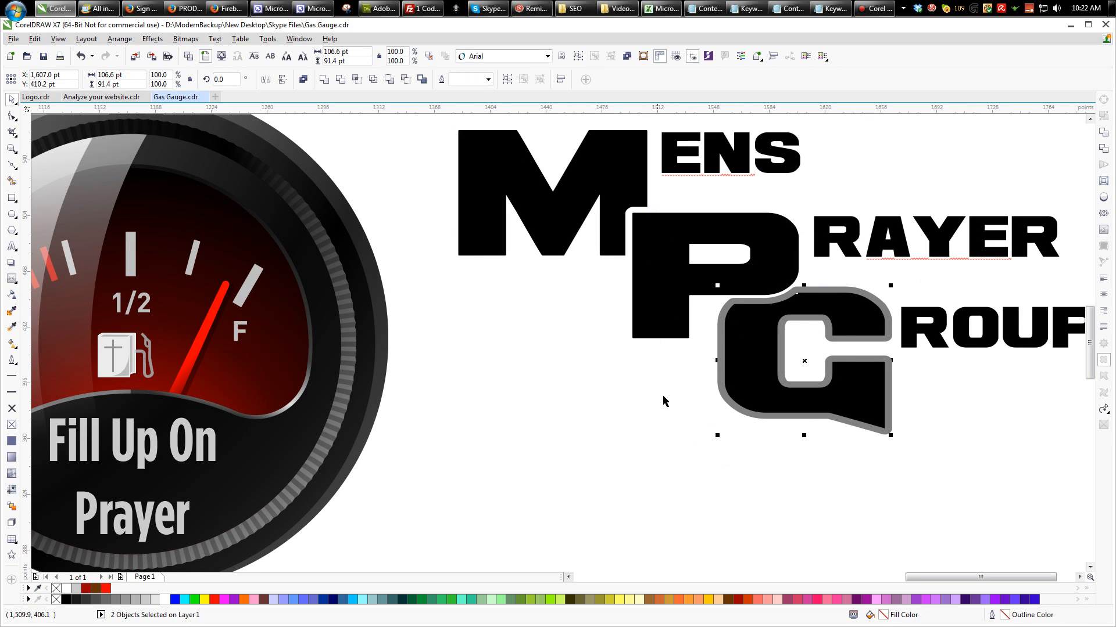
pyautogui.click(11, 410)
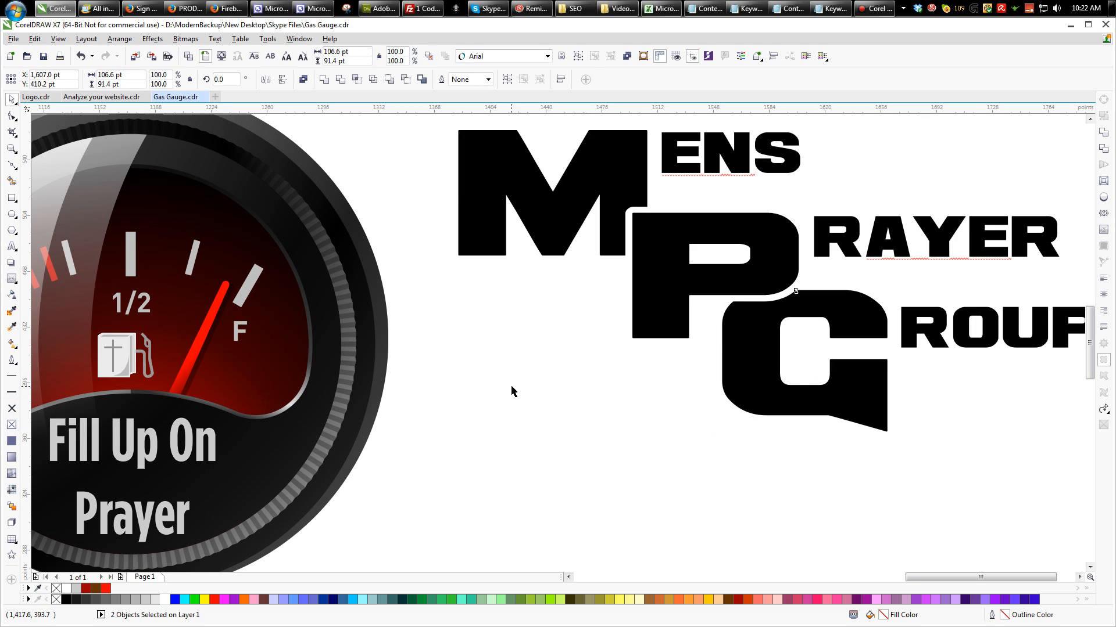
# - Fill the inner contour curves of the M, P and G with white
pyautogui.click(564, 188)
pyautogui.keyDown('shift'); pyautogui.click(666, 261); pyautogui.keyUp('shift')
pyautogui.keyDown('shift'); pyautogui.click(734, 332); pyautogui.keyUp('shift')
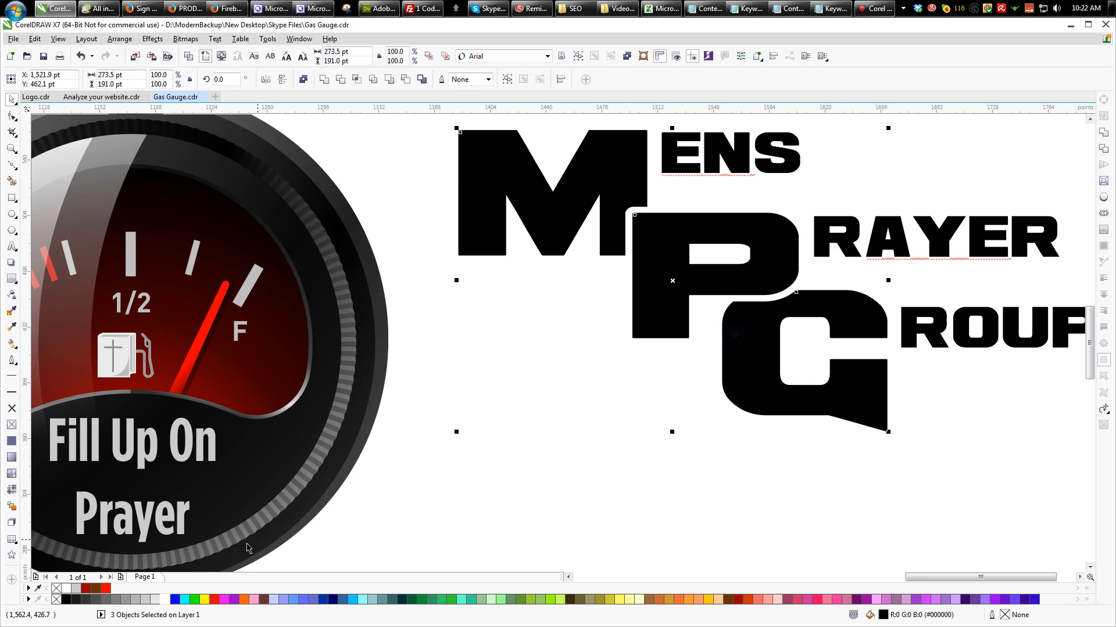
pyautogui.click(168, 597)
pyautogui.click(538, 336)
# - Draw three wide ellipses whose upper arcs cross the M, P and G, the lowest about 239 by 98 pt
pyautogui.scroll(-2, 534, 335)
pyautogui.click(11, 214)
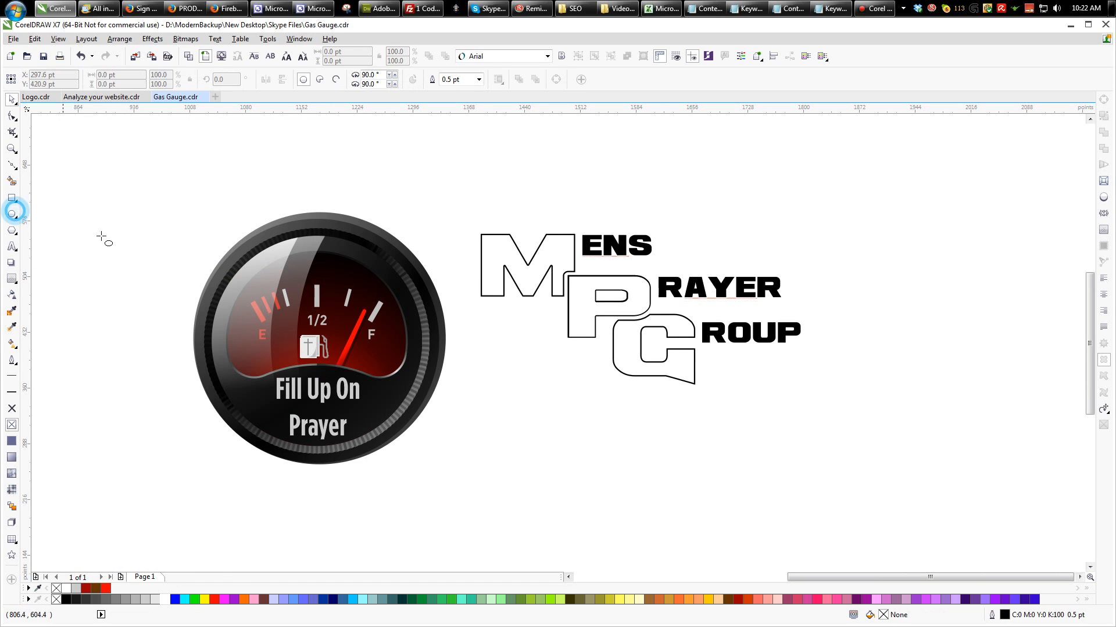
pyautogui.moveTo(425, 337); pyautogui.dragTo(653, 259)
pyautogui.moveTo(513, 409); pyautogui.dragTo(724, 307)
pyautogui.moveTo(733, 303); pyautogui.dragTo(743, 298)
pyautogui.moveTo(549, 429)
pyautogui.mouseDown()
pyautogui.moveTo(758, 346)
pyautogui.moveTo(736, 348)
pyautogui.mouseUp()
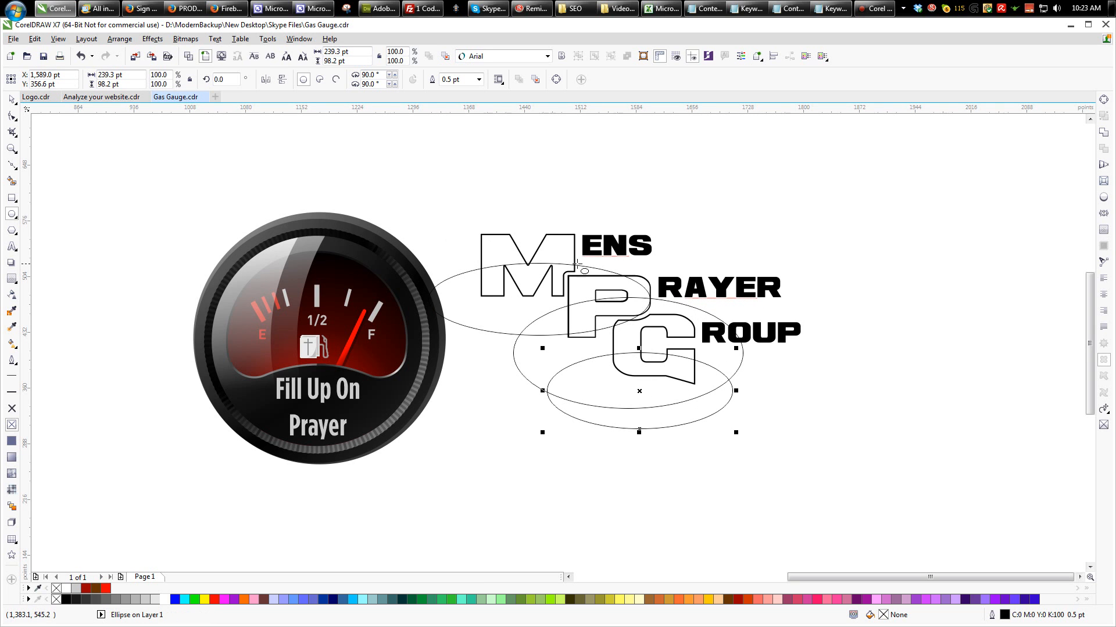
# - Trim the lower parts off the white inner curves of the G, P and M using their ellipses
pyautogui.keyDown('shift'); pyautogui.click(622, 334); pyautogui.keyUp('shift')
pyautogui.click(1105, 149)
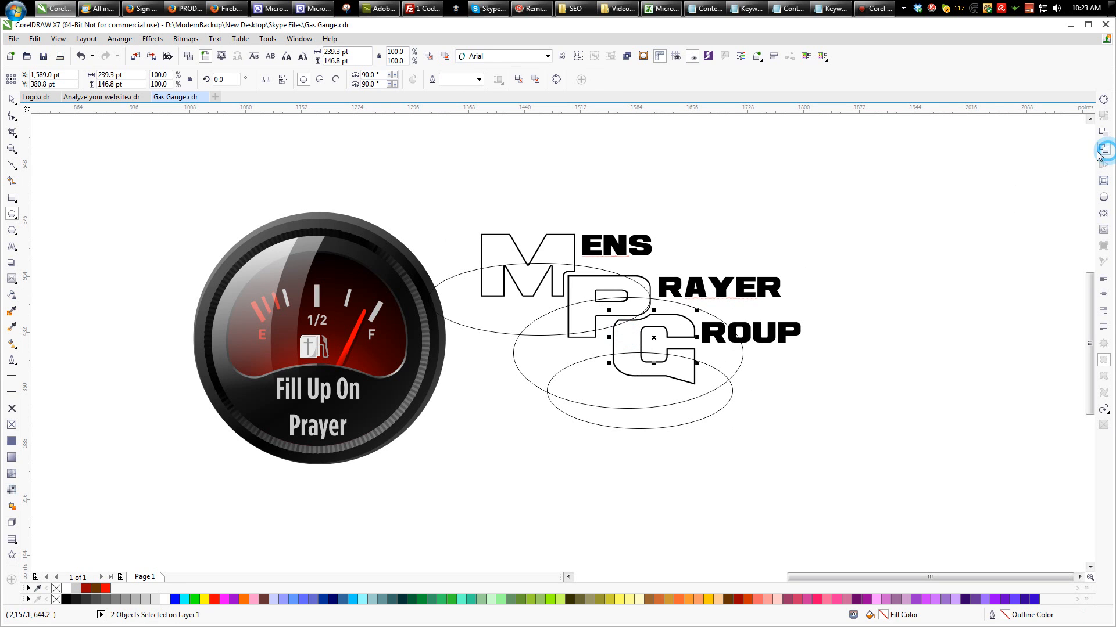
pyautogui.click(664, 301)
pyautogui.keyDown('shift'); pyautogui.click(639, 290); pyautogui.keyUp('shift')
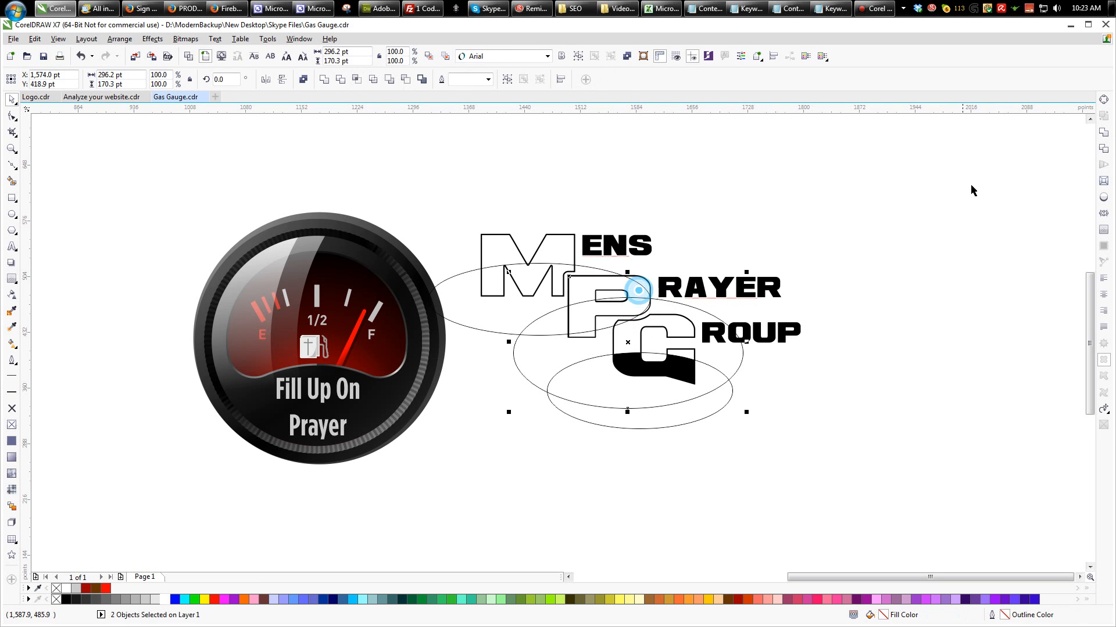
pyautogui.click(1103, 150)
pyautogui.click(577, 268)
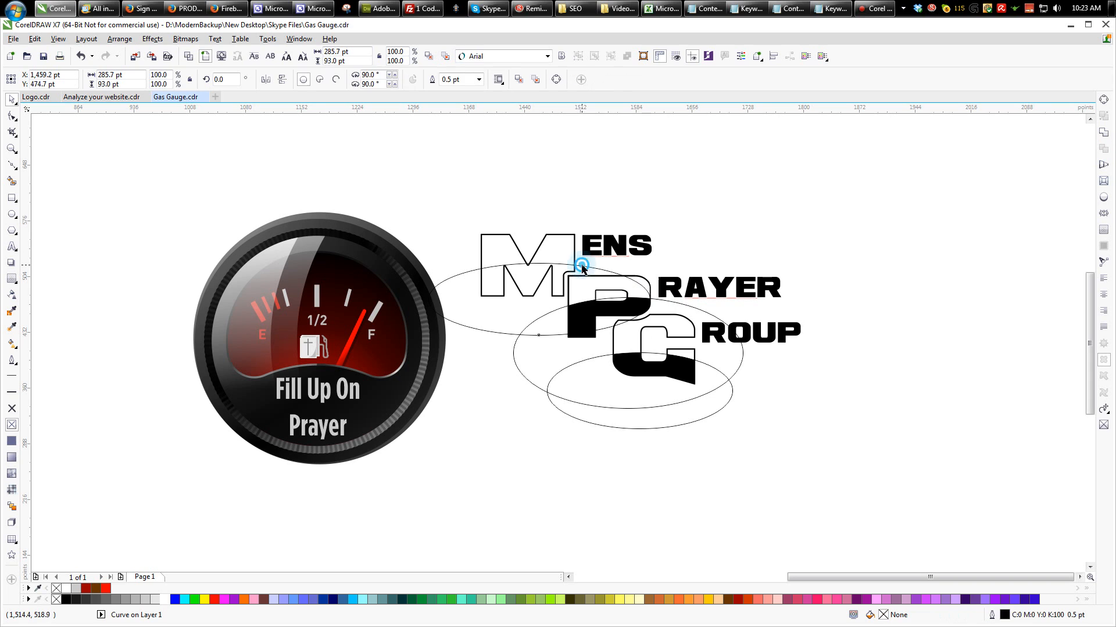
pyautogui.keyDown('shift'); pyautogui.click(563, 259); pyautogui.keyUp('shift')
pyautogui.click(1102, 149)
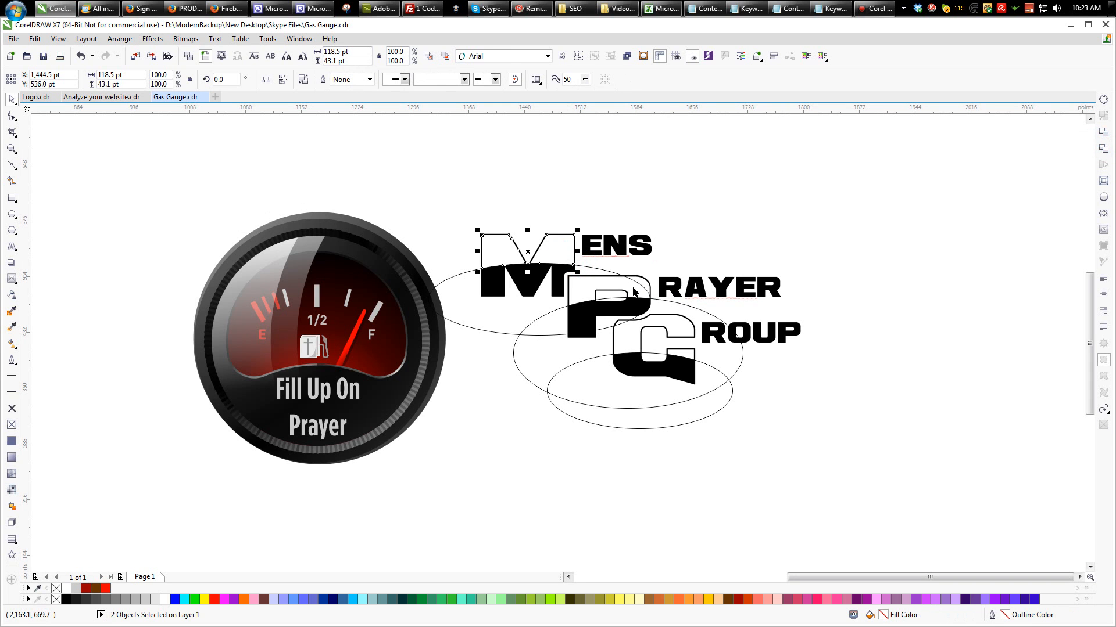
# - Delete the three ellipses used for trimming the letters
pyautogui.click(601, 270)
pyautogui.press('Delete')
pyautogui.click(545, 314)
pyautogui.press('Delete')
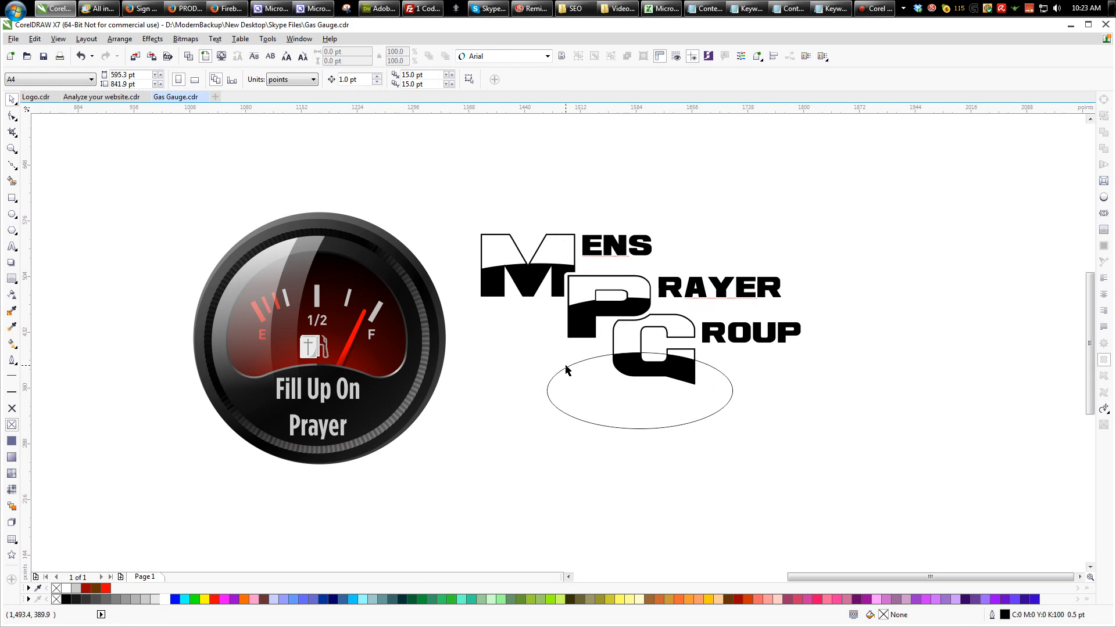
pyautogui.click(568, 367)
pyautogui.press('Delete')
# - Apply an upward-fading linear transparency to the P's white highlight and copy it onto the G's highlight
pyautogui.click(634, 339)
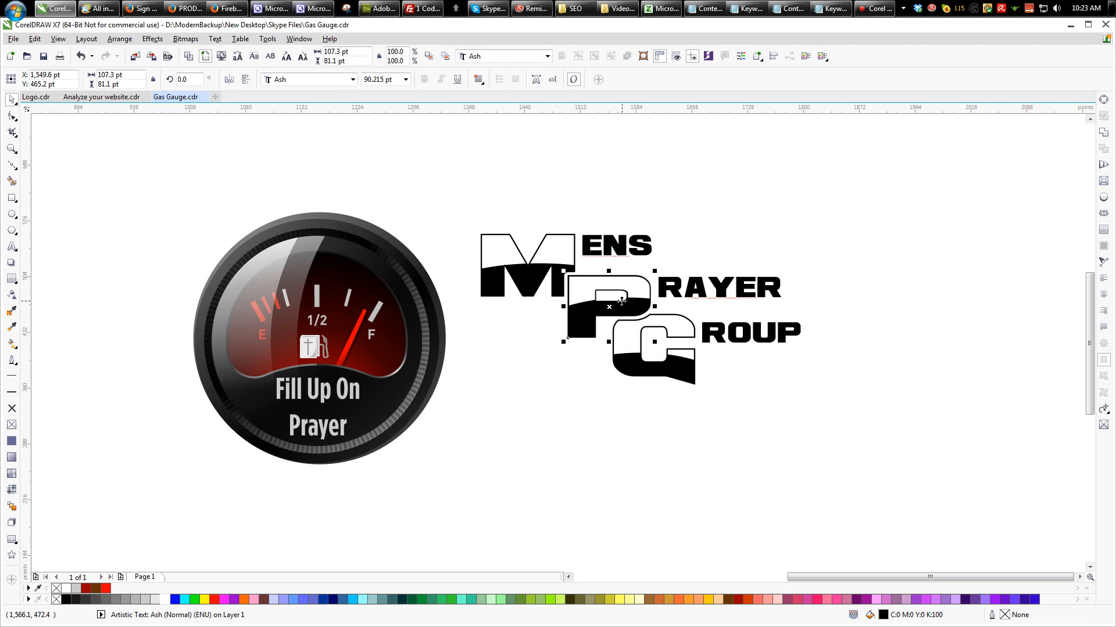
pyautogui.click(590, 293)
pyautogui.click(12, 295)
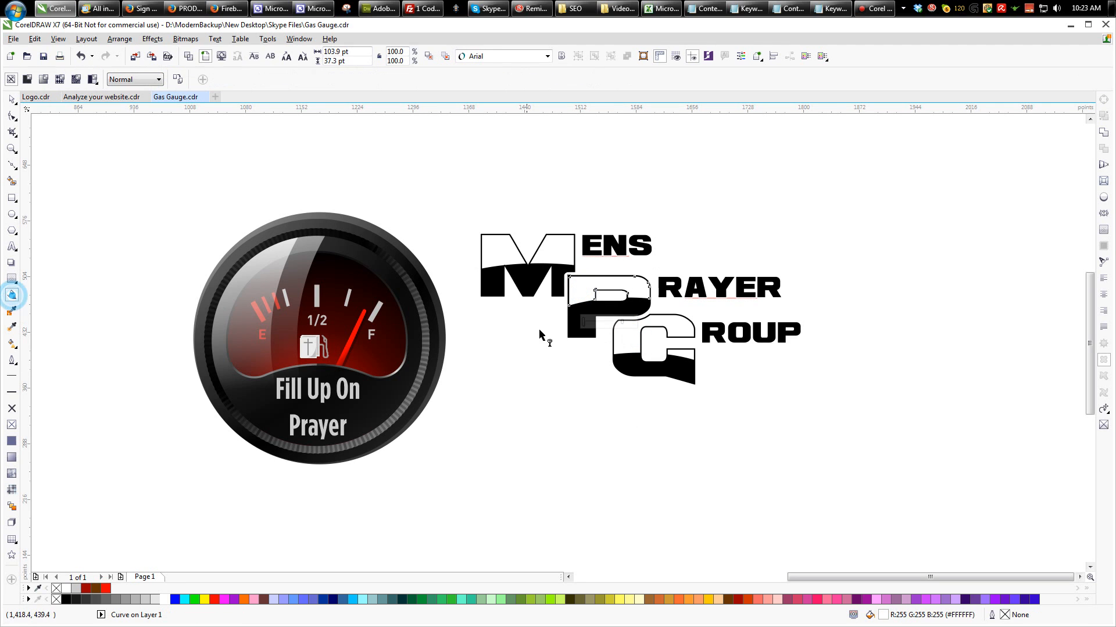
pyautogui.moveTo(604, 345); pyautogui.dragTo(604, 280)
pyautogui.click(621, 337)
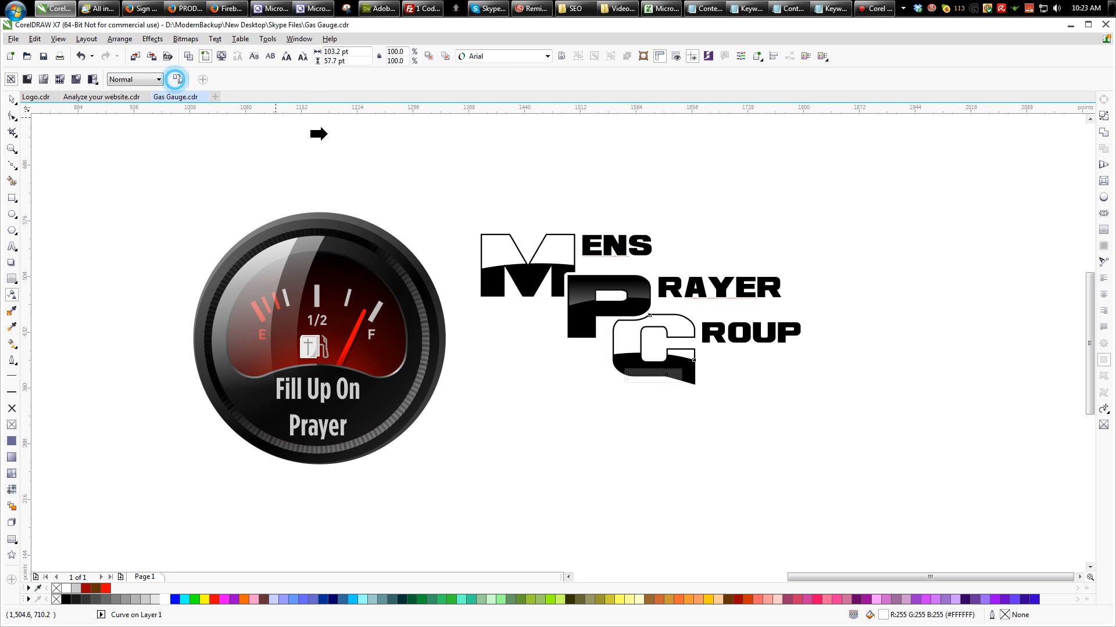
# - Try to copy the fading transparency onto the M's white highlight
pyautogui.click(534, 247)
pyautogui.click(177, 79)
pyautogui.click(497, 249)
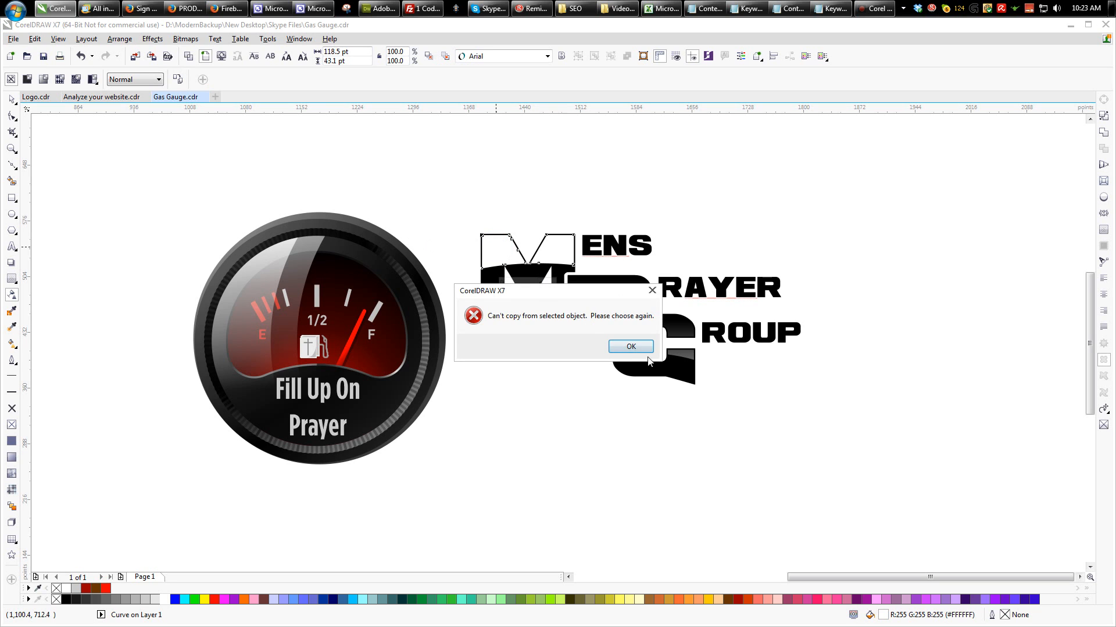
pyautogui.click(648, 351)
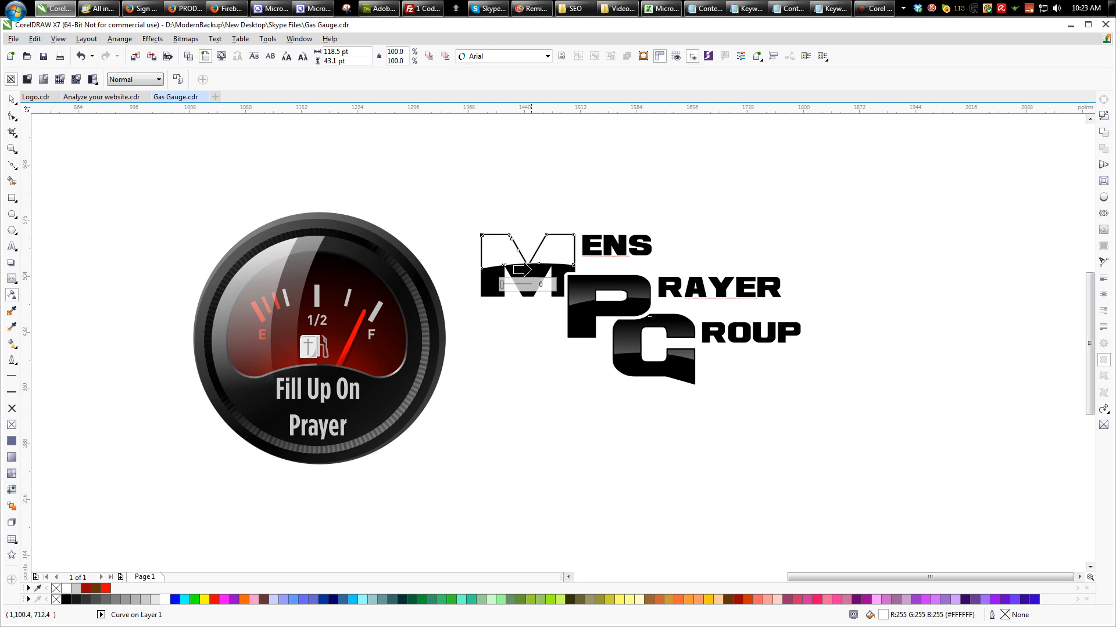
# - Reselect the M's white highlight and copy the P highlight's fading transparency onto it
pyautogui.click(12, 100)
pyautogui.click(481, 181)
pyautogui.click(558, 254)
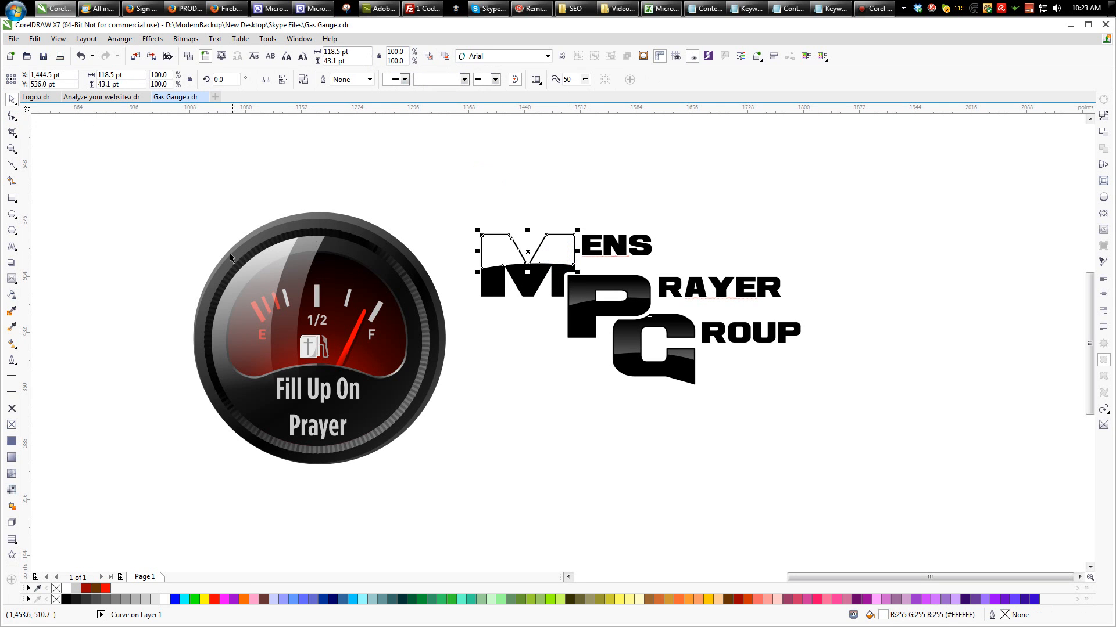
pyautogui.click(9, 296)
pyautogui.click(177, 81)
pyautogui.click(578, 290)
pyautogui.click(544, 348)
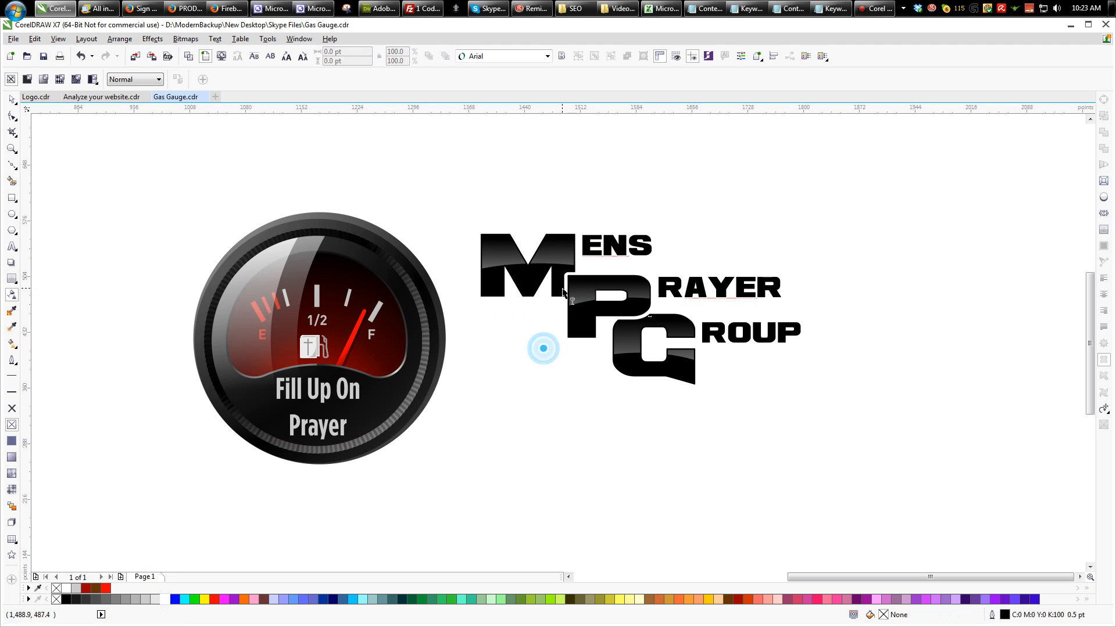
# - Combine the large M, P and G into a single curve and add a single-step outside contour of 6.2 pt around it
pyautogui.click(12, 99)
pyautogui.moveTo(348, 180); pyautogui.dragTo(624, 363)
pyautogui.keyDown('shift'); pyautogui.click(623, 363); pyautogui.keyUp('shift')
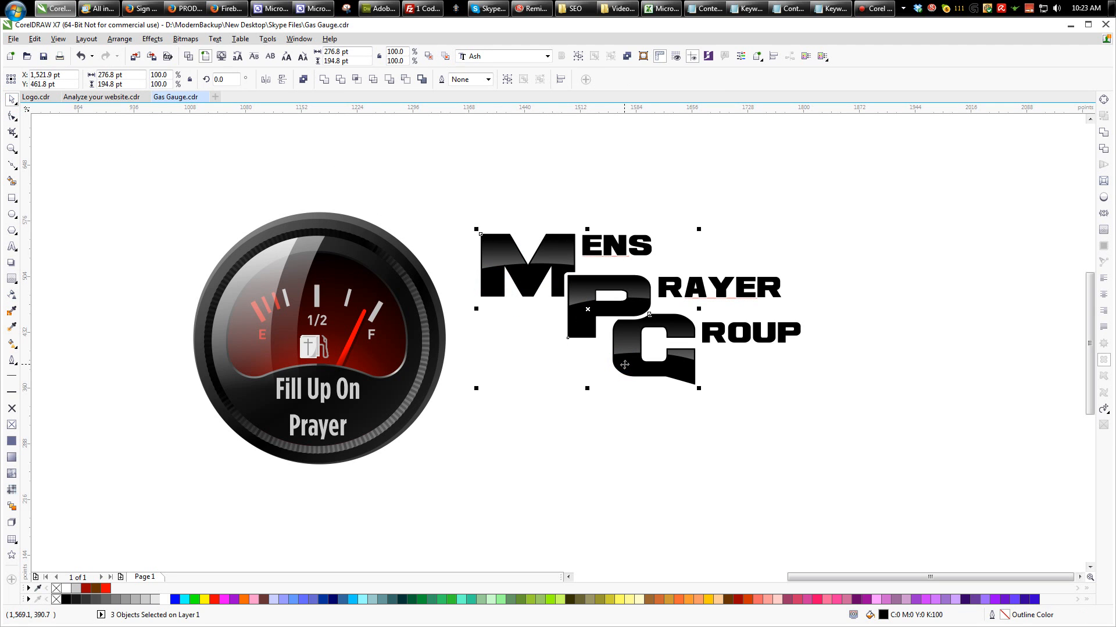
pyautogui.click(627, 55)
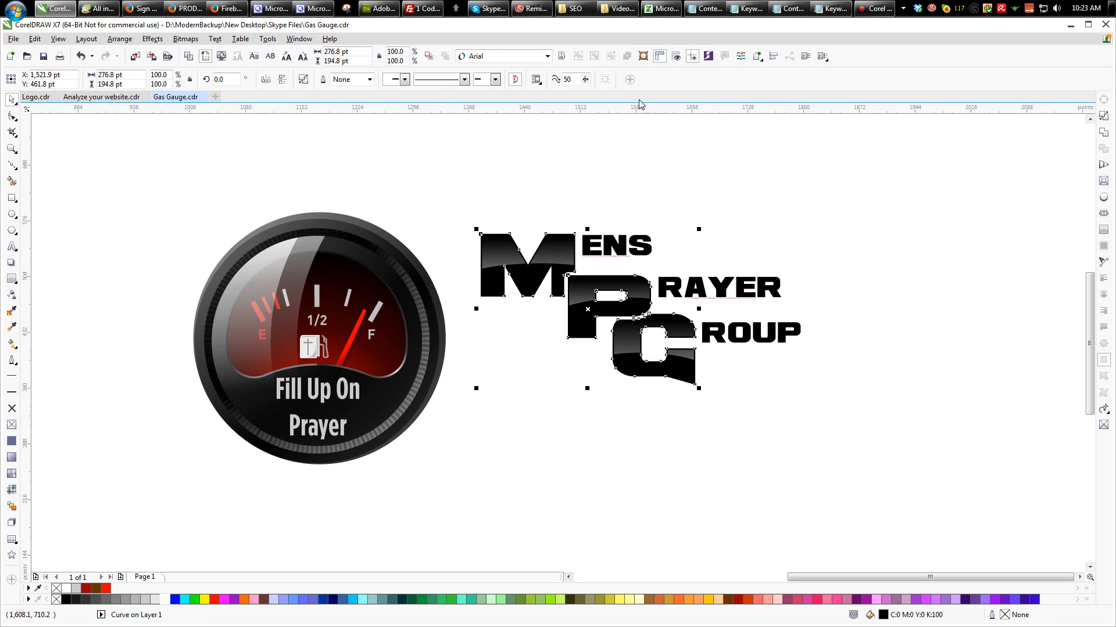
pyautogui.hotkey('ctrl', 'F9')
pyautogui.moveTo(608, 238); pyautogui.dragTo(610, 228)
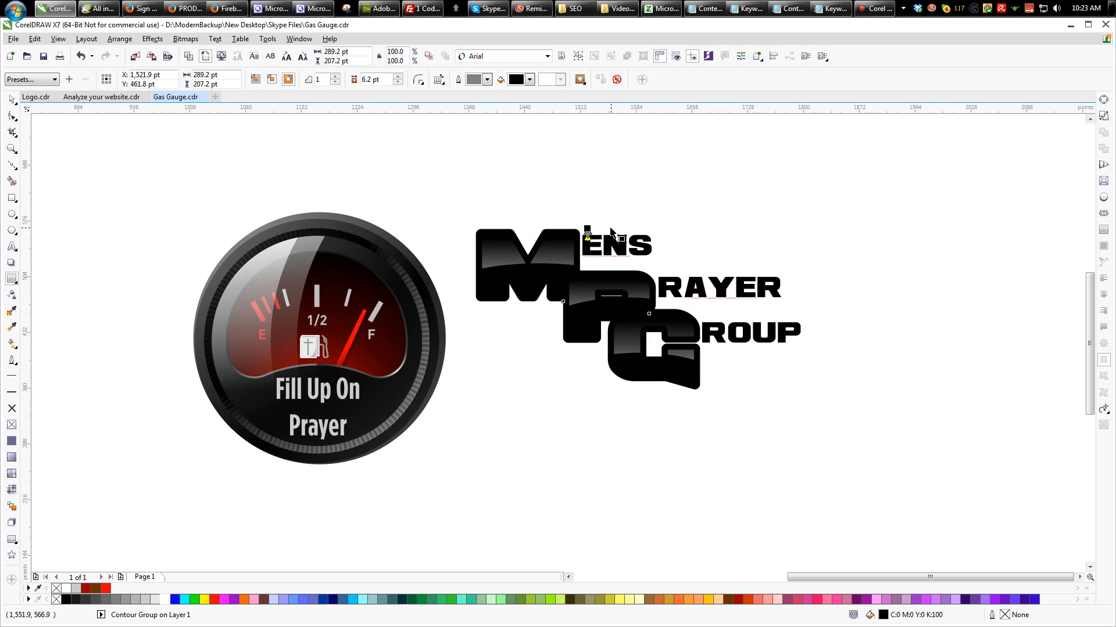
# - Separate the contour from the MPG letters, fill the outer contour shape black and the inner letters red
pyautogui.click(12, 99)
pyautogui.click(369, 152)
pyautogui.click(476, 231)
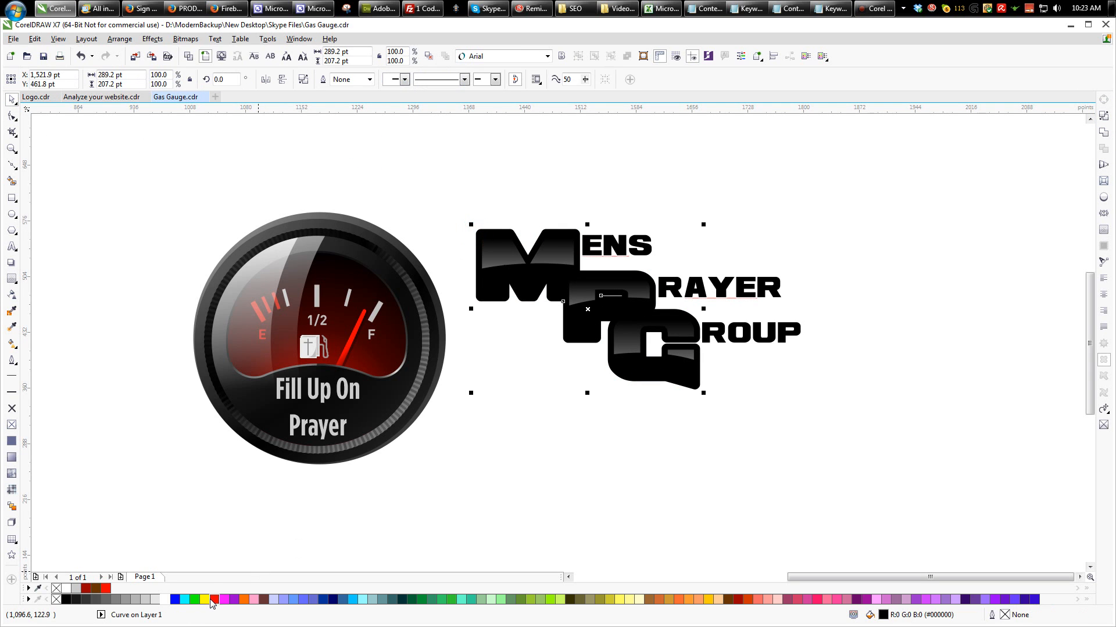
pyautogui.click(71, 600)
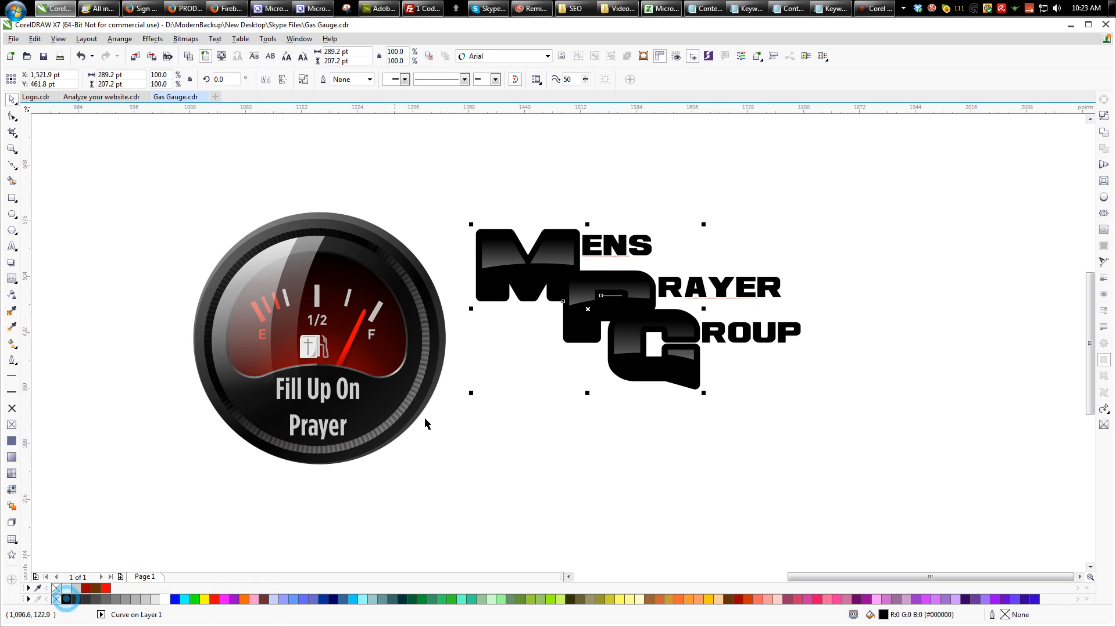
pyautogui.click(571, 312)
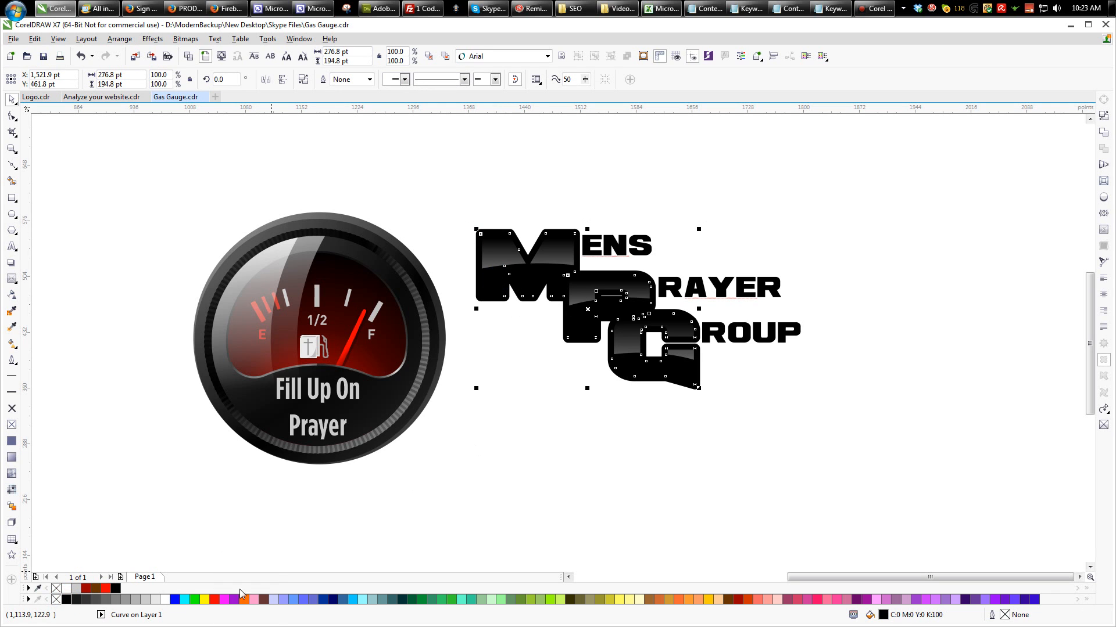
pyautogui.click(214, 599)
# - Move all the MPG and Mens Prayer Group lettering over the gauge's upper-right part and bring it in front
pyautogui.click(572, 430)
pyautogui.moveTo(441, 201); pyautogui.dragTo(757, 396)
pyautogui.moveTo(671, 291); pyautogui.dragTo(511, 278)
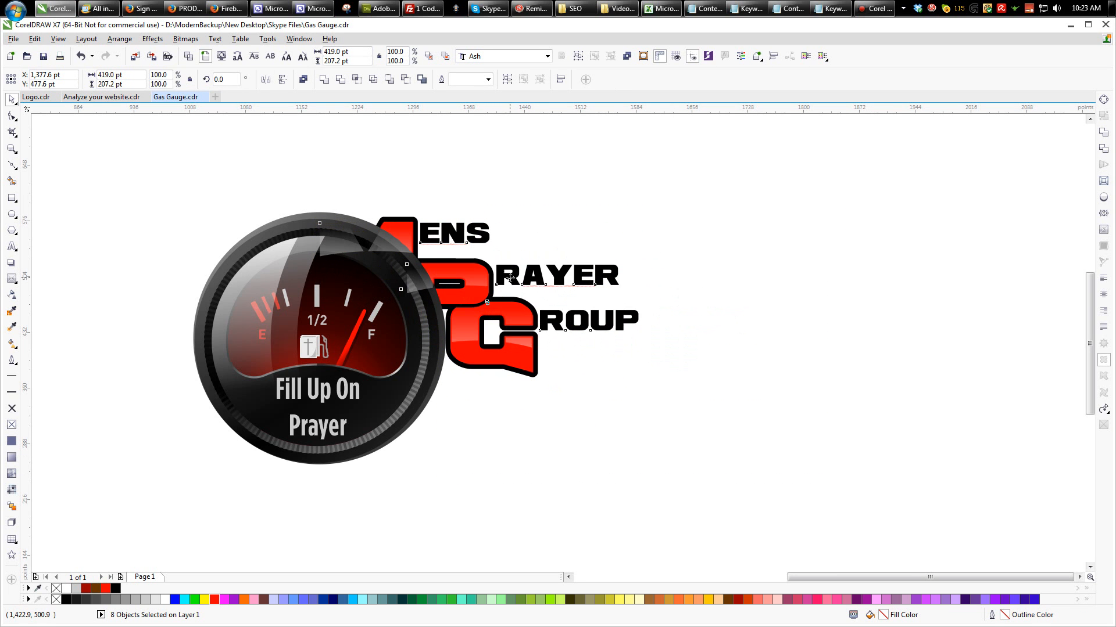
pyautogui.click(428, 56)
pyautogui.moveTo(401, 244); pyautogui.dragTo(393, 229)
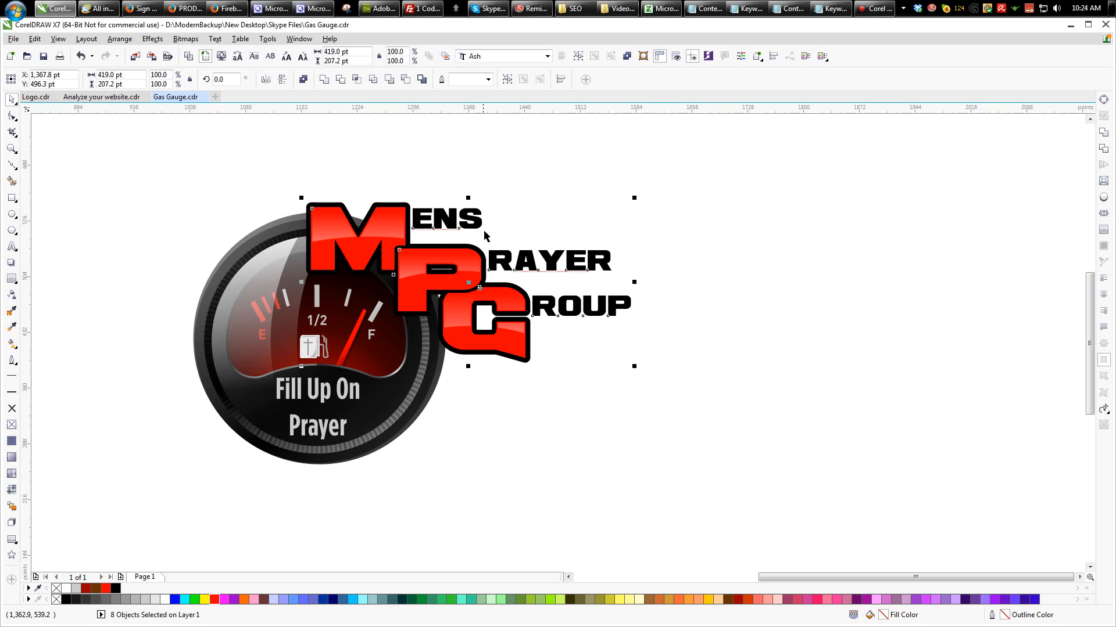
pyautogui.click(517, 192)
# - Draw a rectangle about 377 × 278 pt around the large MPG letters
pyautogui.click(318, 245)
pyautogui.click(216, 174)
pyautogui.click(12, 197)
pyautogui.moveTo(270, 179); pyautogui.dragTo(563, 393)
pyautogui.click(12, 99)
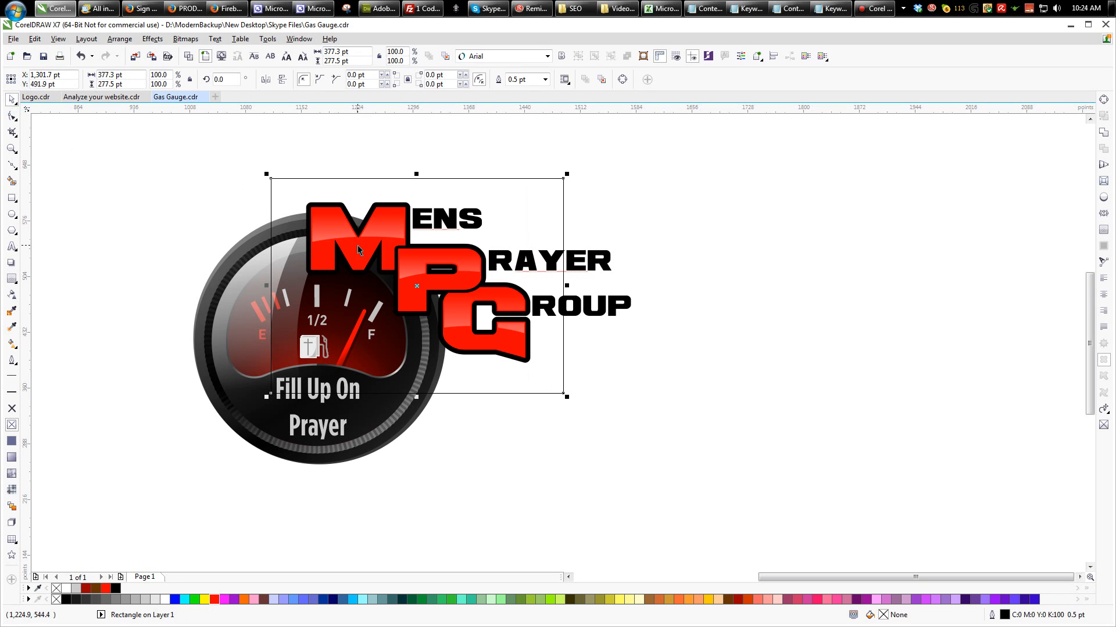
# - Combine a duplicate of the red MPG curve with the rectangle and fill the resulting cut-out shape white
pyautogui.click(357, 245)
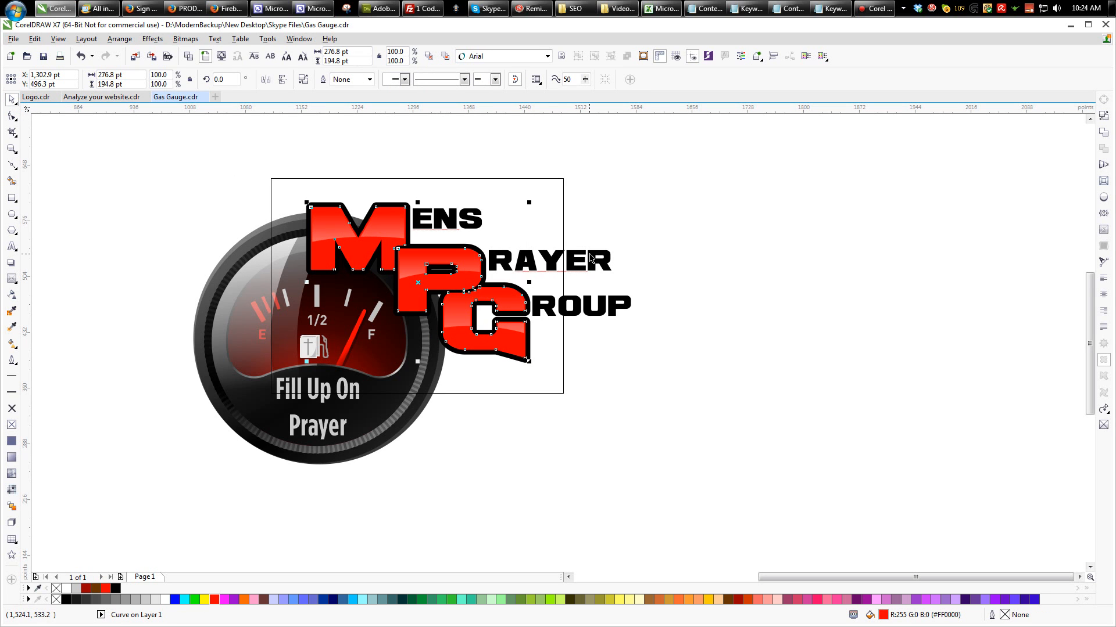
pyautogui.moveTo(517, 337); pyautogui.dragTo(723, 444)
pyautogui.hotkey('ctrl', 'z')
pyautogui.keyDown('shift'); pyautogui.click(562, 185); pyautogui.keyUp('shift')
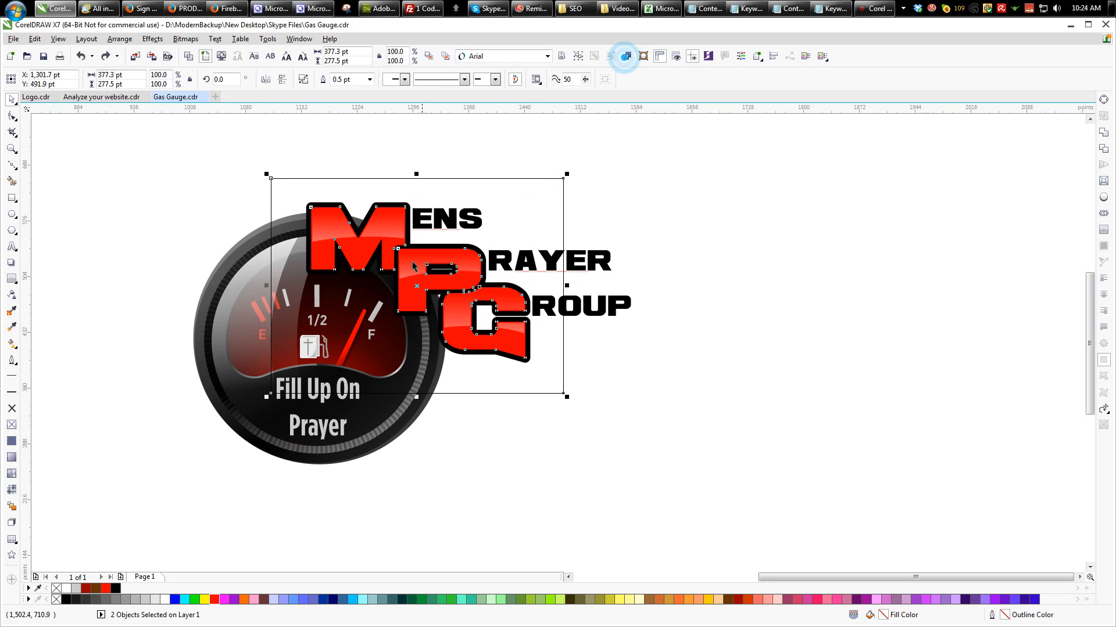
pyautogui.hotkey('ctrl', 'l')
pyautogui.click(165, 599)
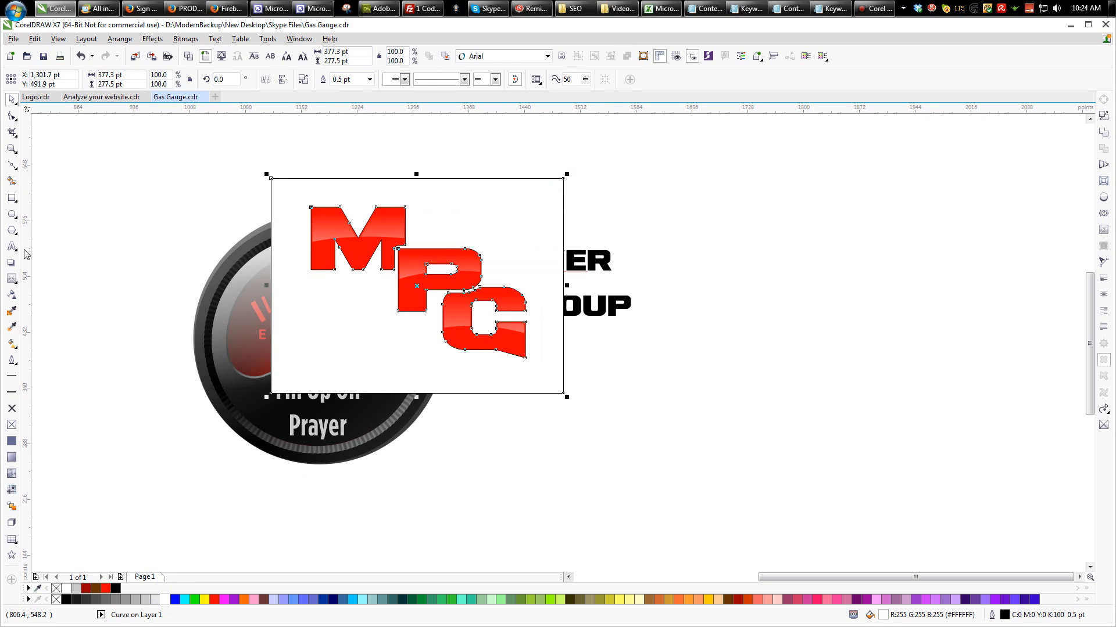
# - Add a black Multiply drop shadow around the white cut-out shape with opacity 80 and feathering 6
pyautogui.click(11, 262)
pyautogui.moveTo(416, 286); pyautogui.dragTo(470, 220)
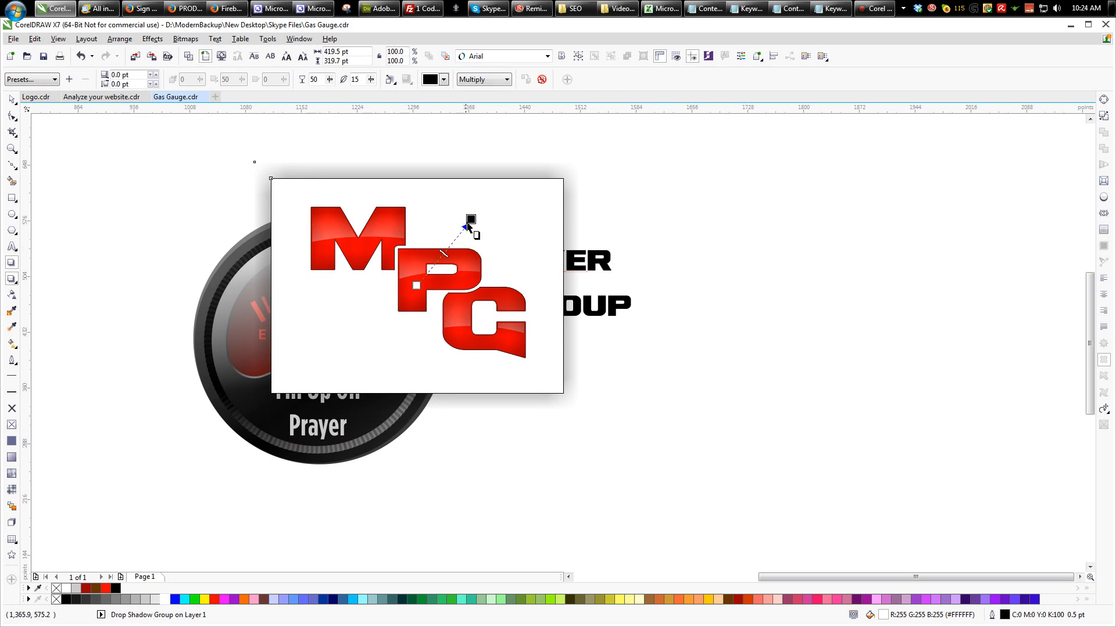
pyautogui.doubleClick(324, 80)
pyautogui.write('80')
pyautogui.press('Return')
pyautogui.doubleClick(363, 79)
pyautogui.write('6')
pyautogui.press('Return')
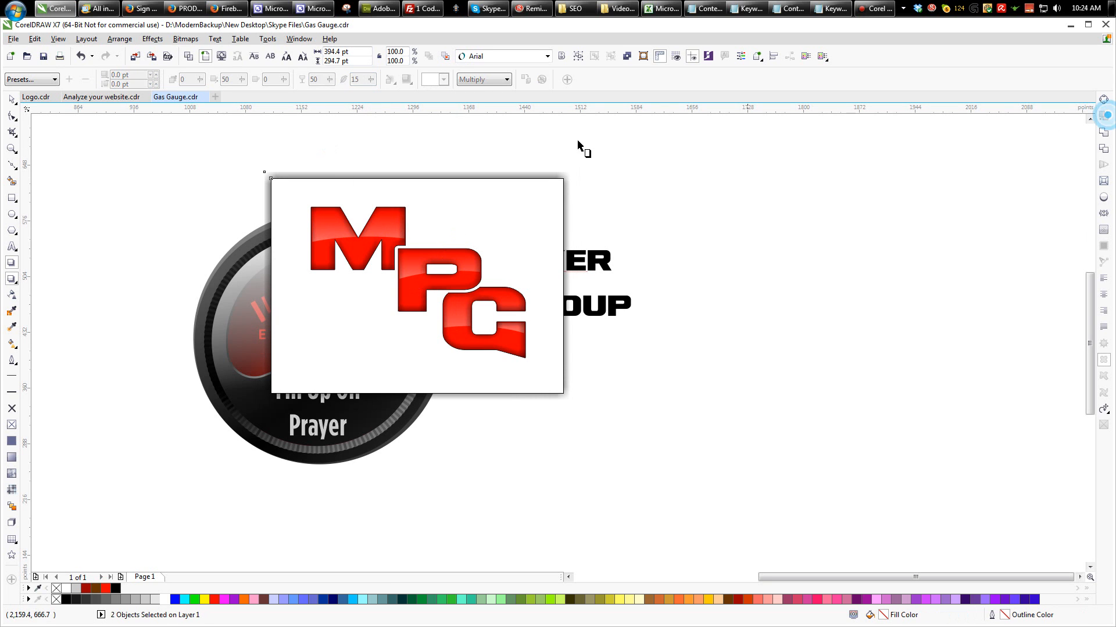
# - Detach the shadow from the white cut-out shape, delete that shape and convert the shadow to a bitmap
pyautogui.click(12, 100)
pyautogui.click(298, 192)
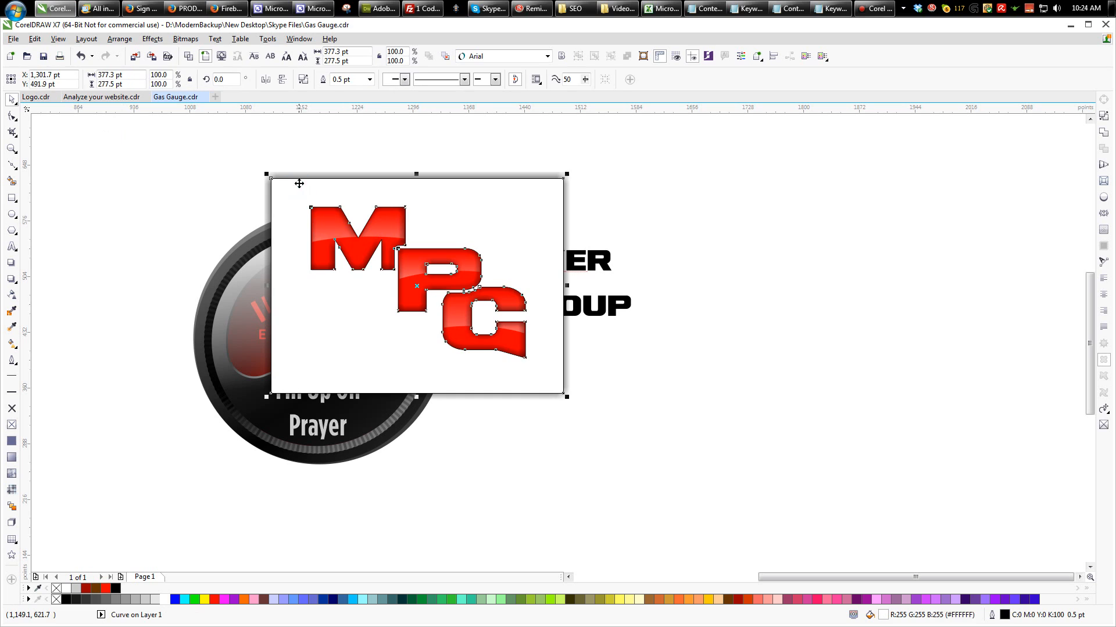
pyautogui.hotkey('alt', 'b')
pyautogui.press('p')
pyautogui.press('Return')
pyautogui.click(446, 55)
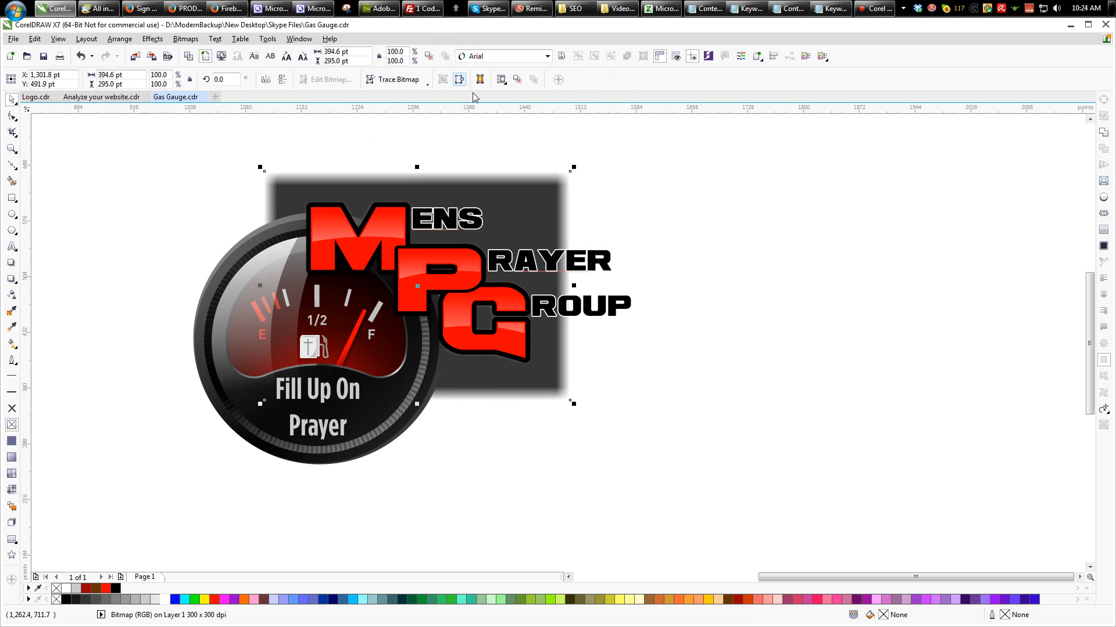
# - Place the shadow bitmap inside the red MPG letters with PowerClip
pyautogui.hotkey('alt', 'c')
pyautogui.press('w')
pyautogui.press('p')
pyautogui.click(454, 278)
# - Select the white highlights of the P, G and M together and place them inside the red letters with PowerClip
pyautogui.click(459, 258)
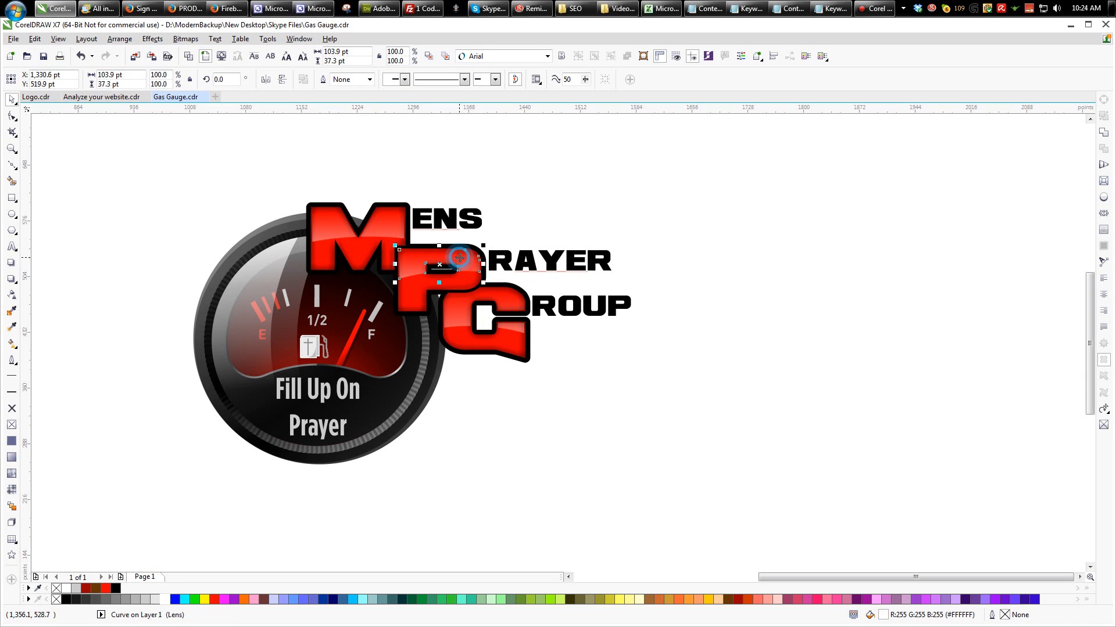
pyautogui.keyDown('shift'); pyautogui.click(515, 330); pyautogui.keyUp('shift')
pyautogui.keyDown('shift'); pyautogui.click(385, 222); pyautogui.keyUp('shift')
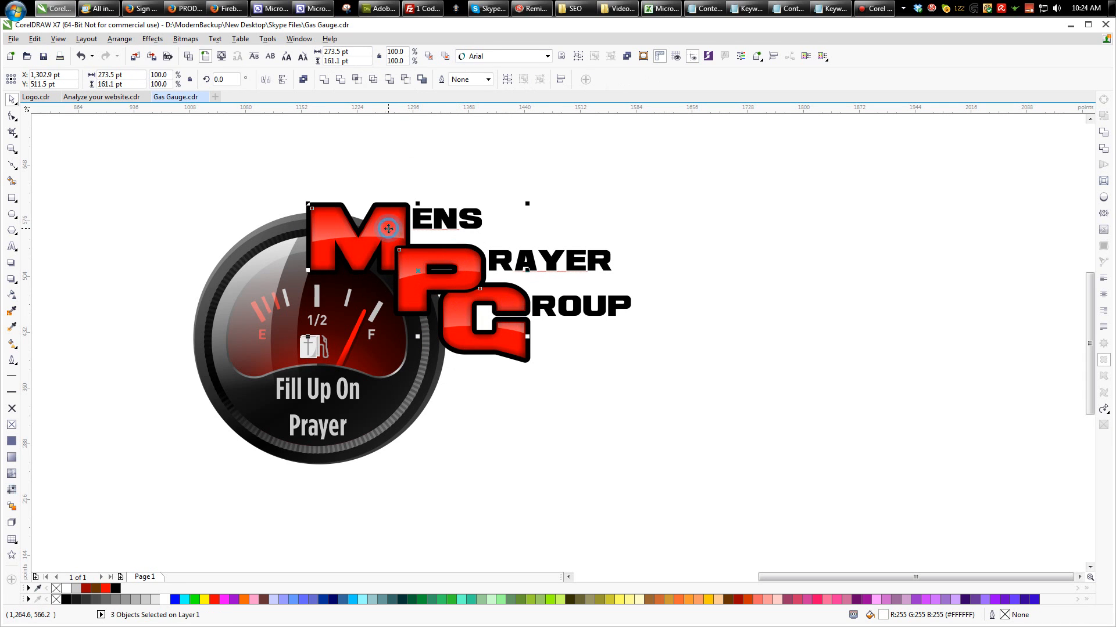
pyautogui.hotkey('alt', 'c')
pyautogui.press('w')
pyautogui.press('p')
pyautogui.click(733, 251)
# - Add a drop shadow to the black MPG outline shape, coloured white with the Normal merge mode
pyautogui.click(410, 204)
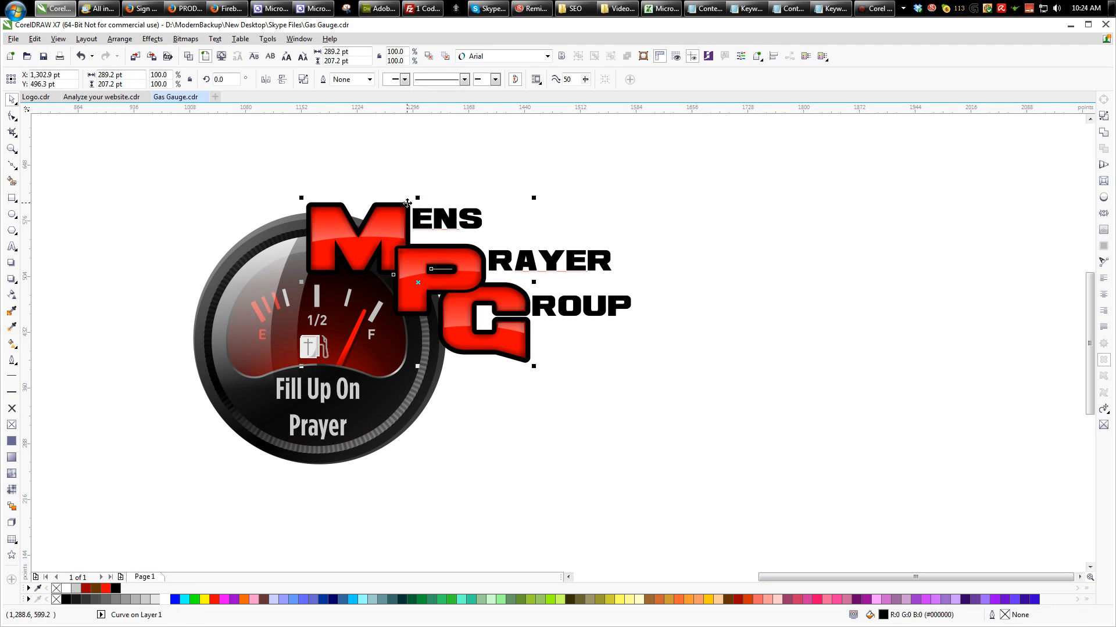
pyautogui.click(12, 263)
pyautogui.moveTo(434, 263); pyautogui.dragTo(462, 239)
pyautogui.click(433, 79)
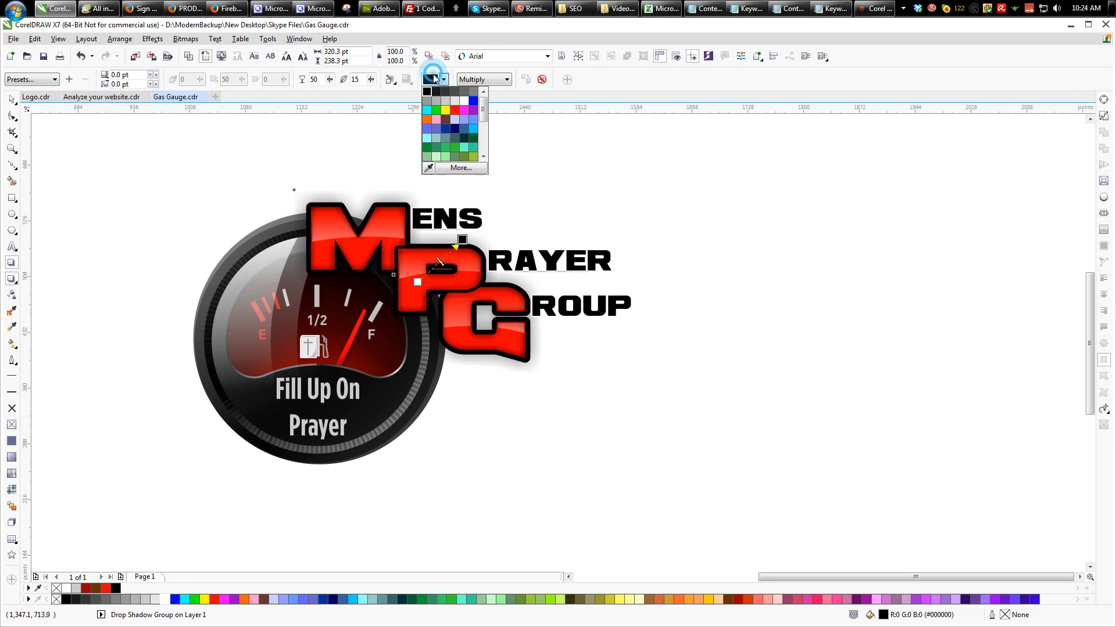
pyautogui.click(464, 101)
pyautogui.click(491, 79)
pyautogui.click(478, 91)
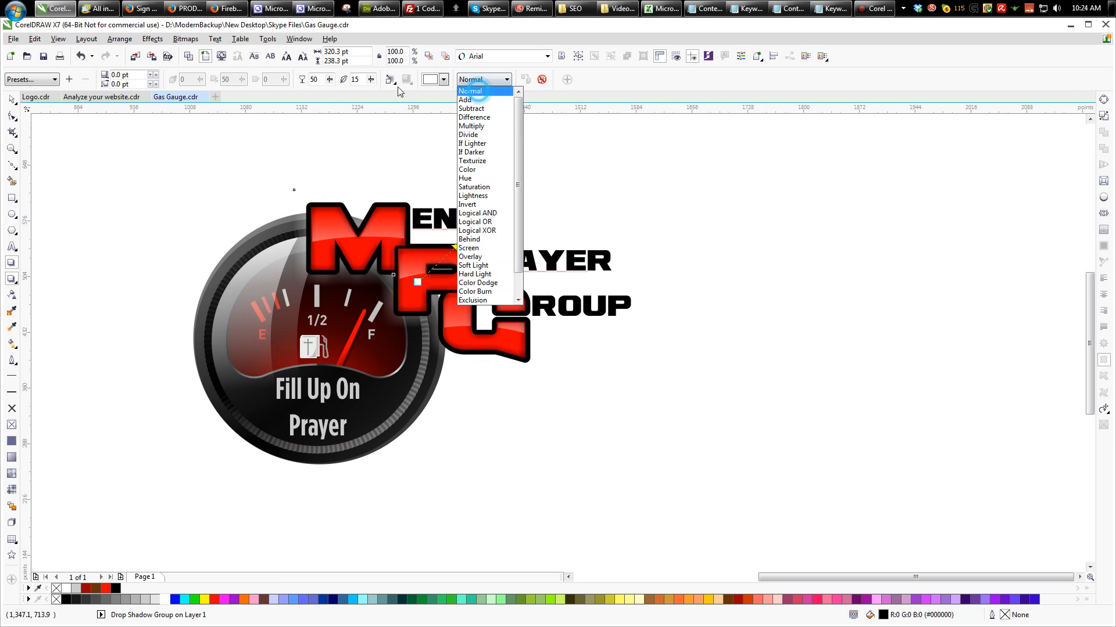
# - Set the white shadow's opacity to 80 and feathering to 5, with the feathering direction outside
pyautogui.click(314, 79)
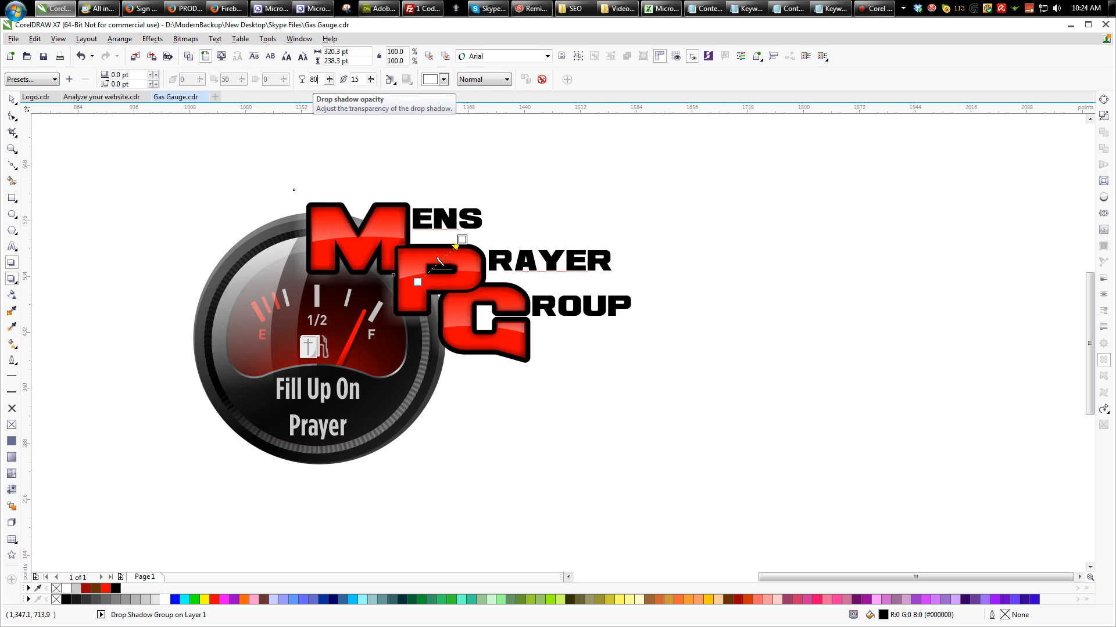
pyautogui.write('80')
pyautogui.press('Return')
pyautogui.click(355, 79)
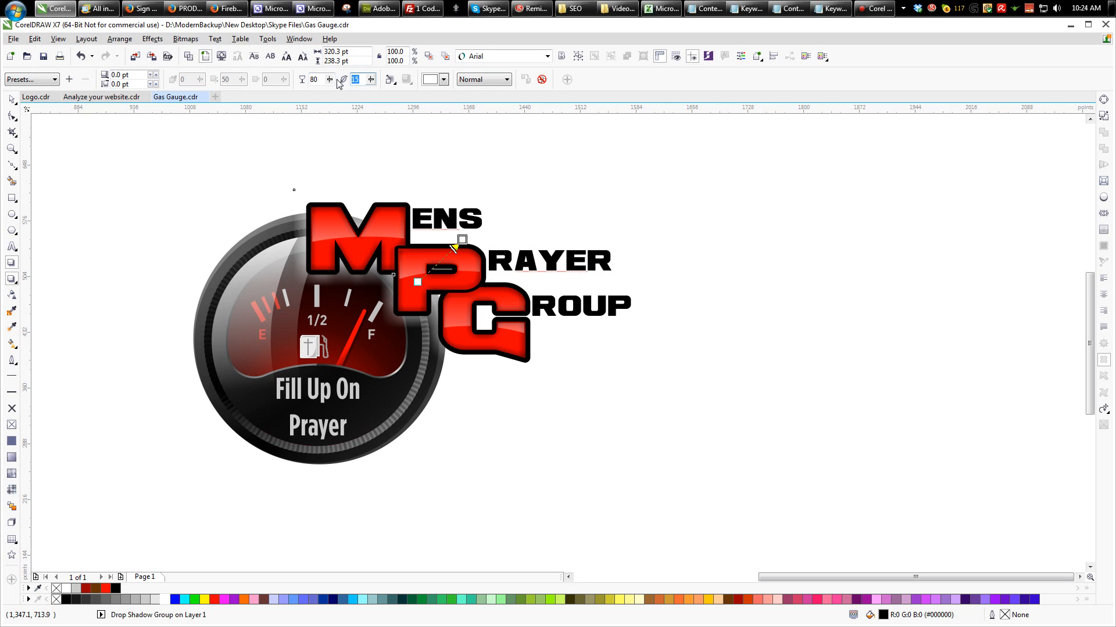
pyautogui.press('Return')
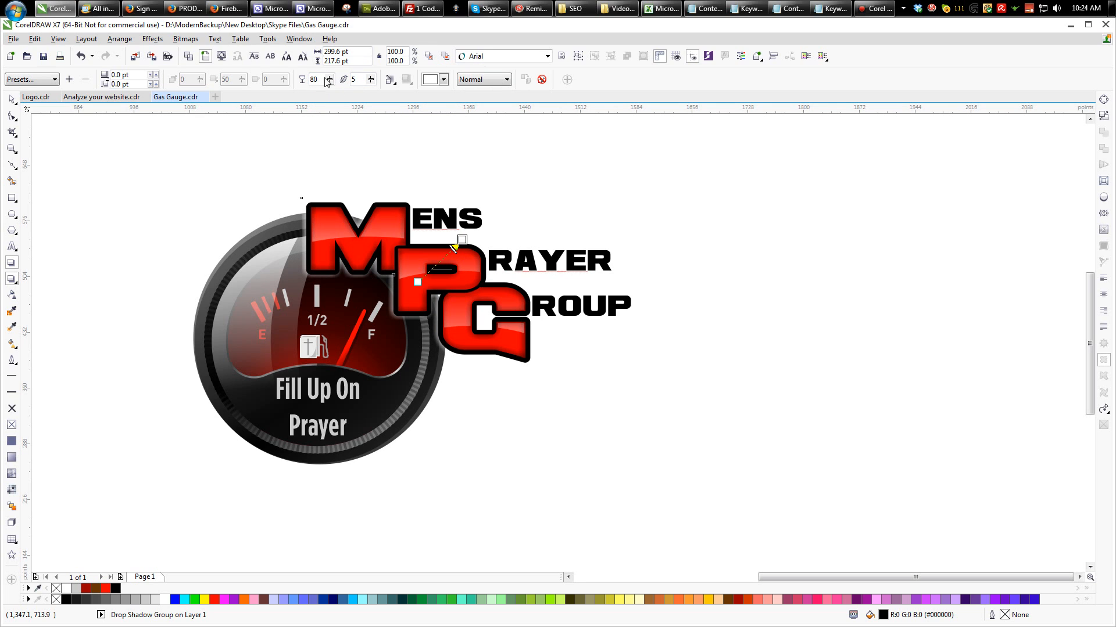
pyautogui.click(392, 80)
pyautogui.click(394, 121)
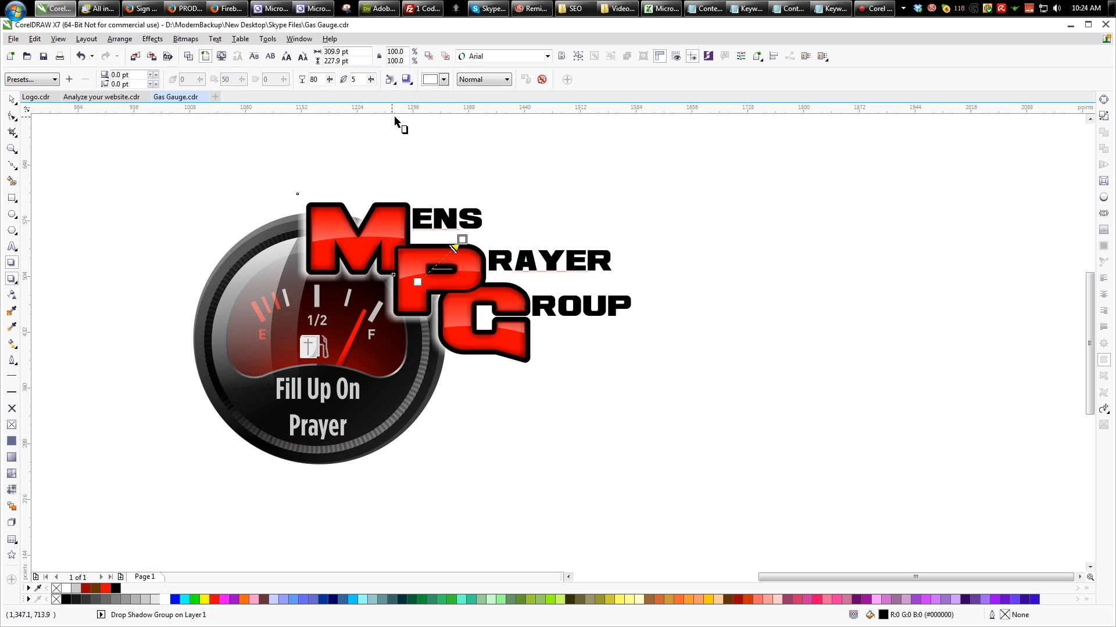
# - Detach the white shadow, convert it to a bitmap and apply a Gaussian Blur with a 27-pixel radius
pyautogui.click(144, 144)
pyautogui.click(302, 226)
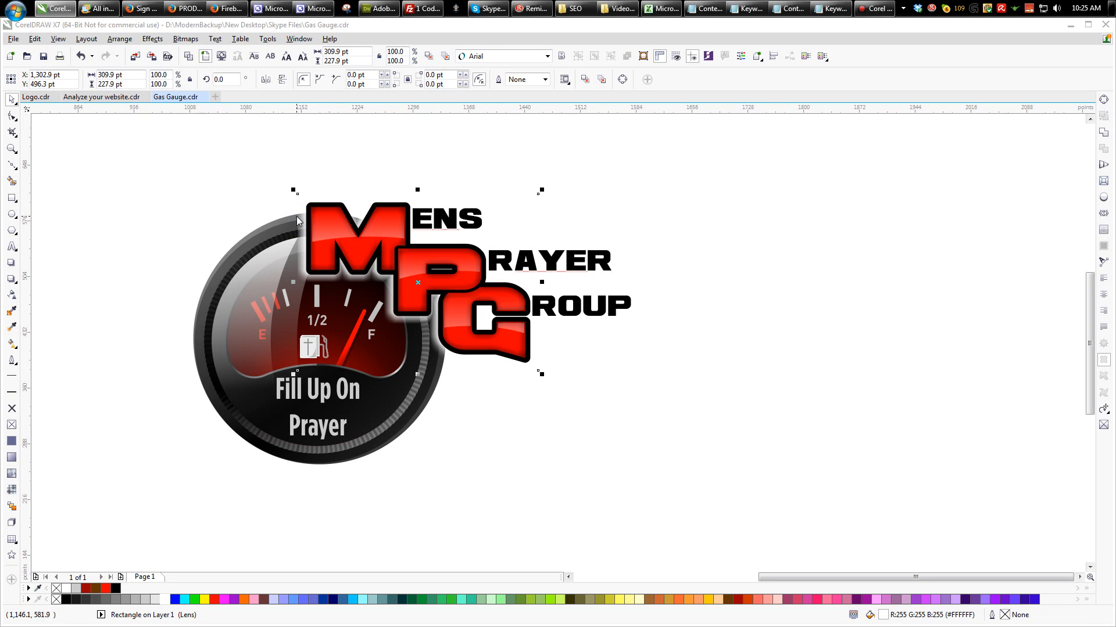
pyautogui.click(185, 39)
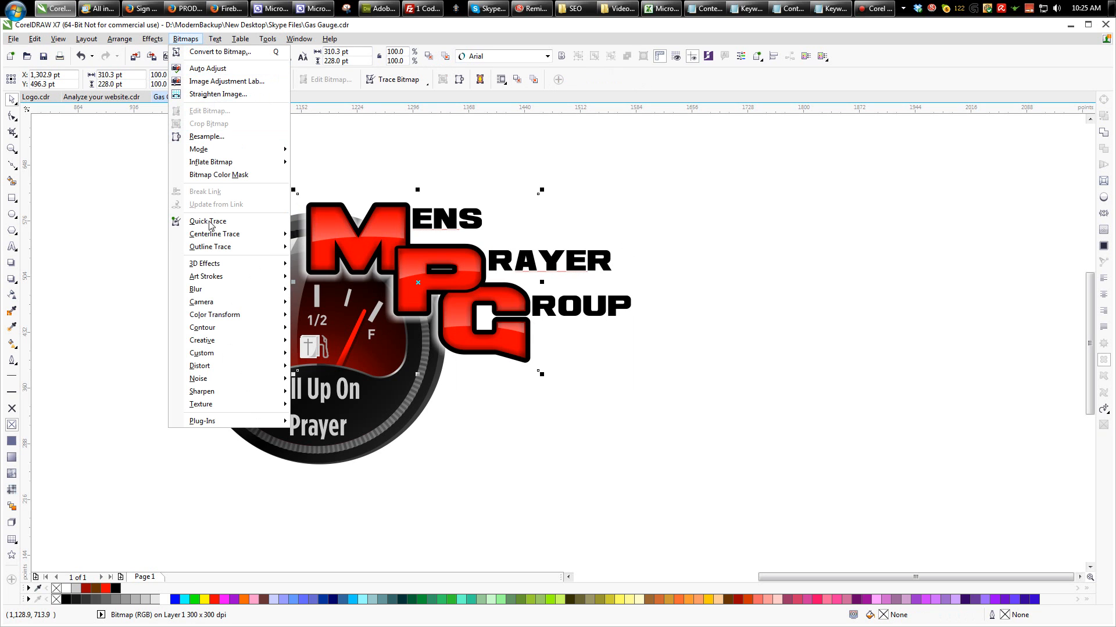
pyautogui.moveTo(257, 293)
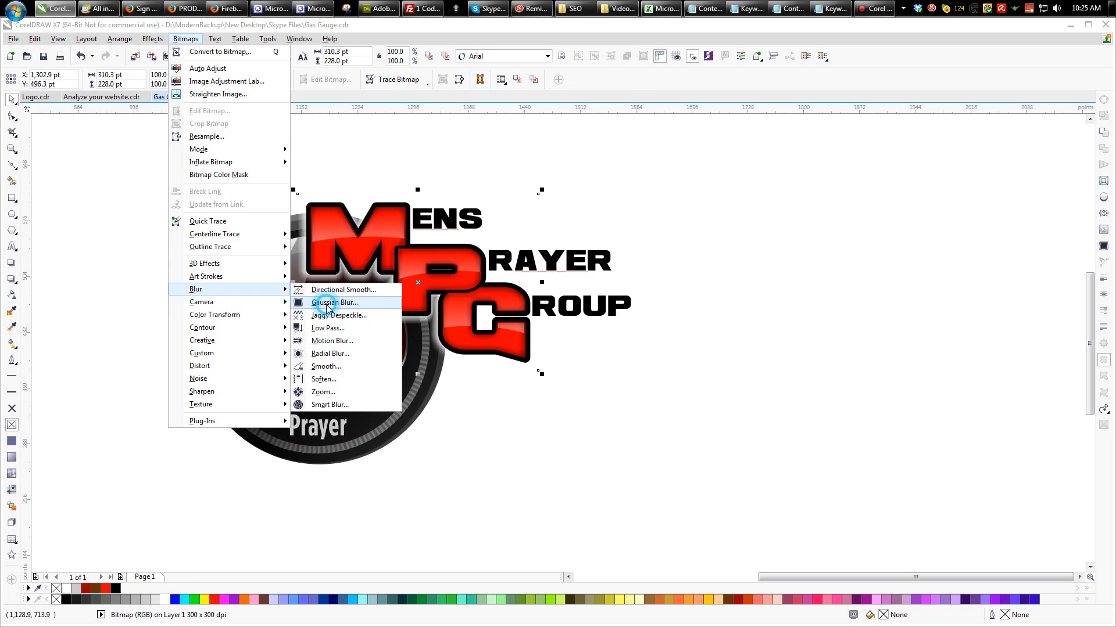
pyautogui.click(328, 306)
pyautogui.click(501, 316)
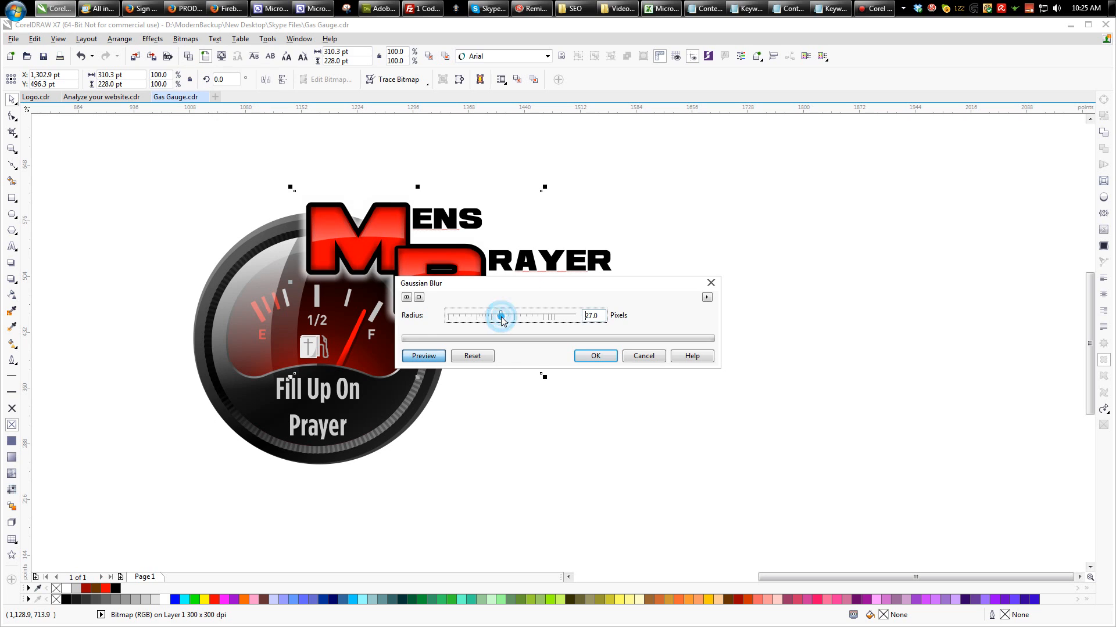
pyautogui.click(588, 354)
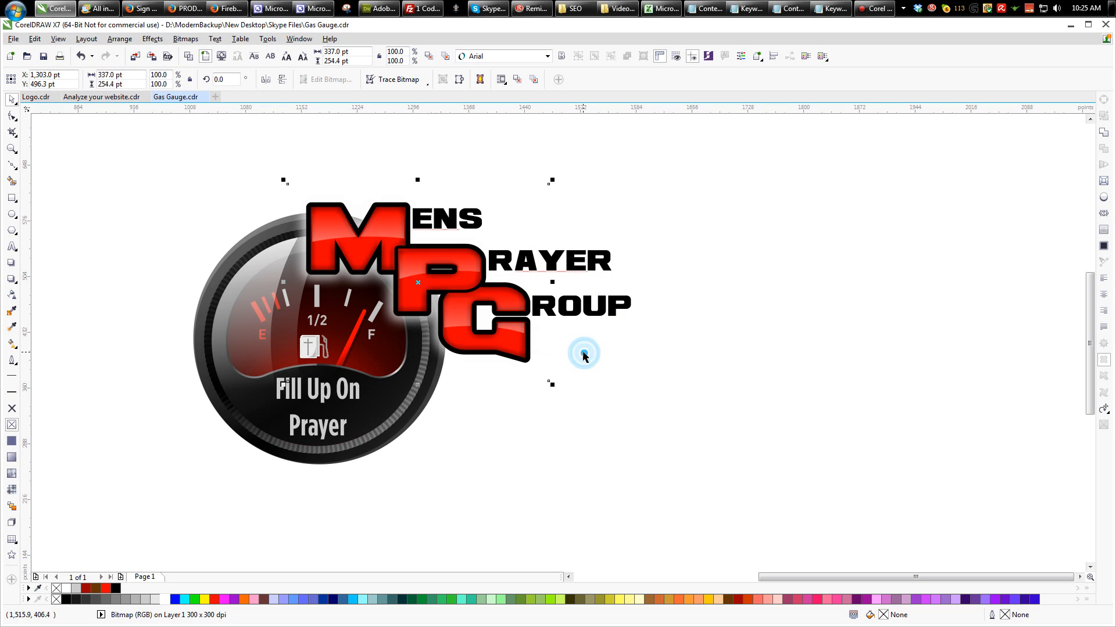
pyautogui.moveTo(712, 164); pyautogui.dragTo(525, 285)
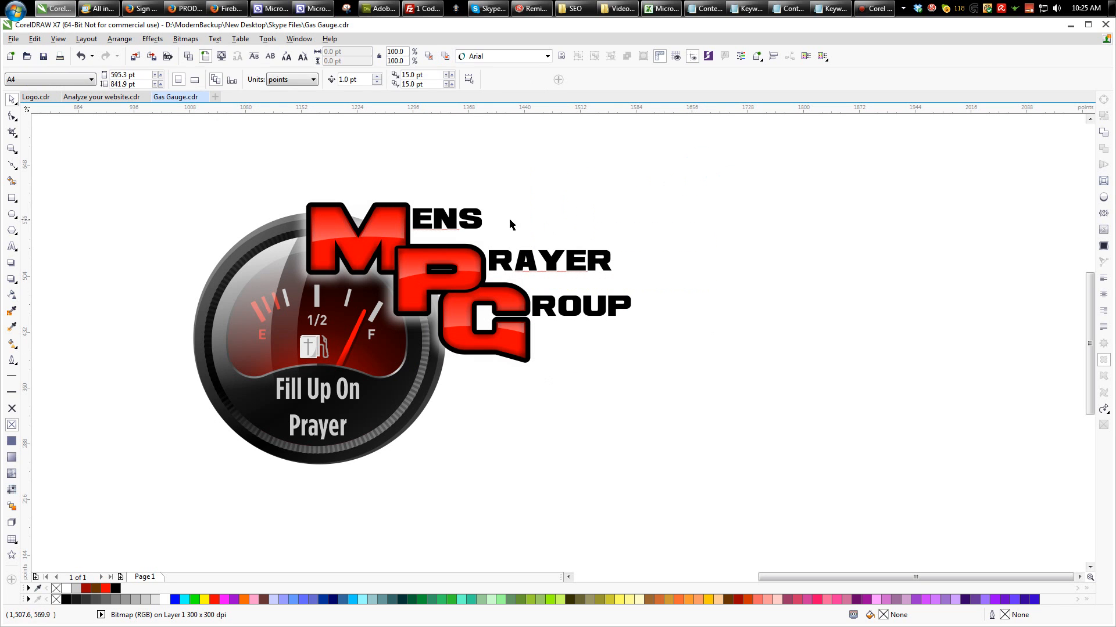
pyautogui.click(478, 218)
pyautogui.keyDown('shift'); pyautogui.click(511, 265); pyautogui.keyUp('shift')
pyautogui.keyDown('shift'); pyautogui.click(544, 299); pyautogui.keyUp('shift')
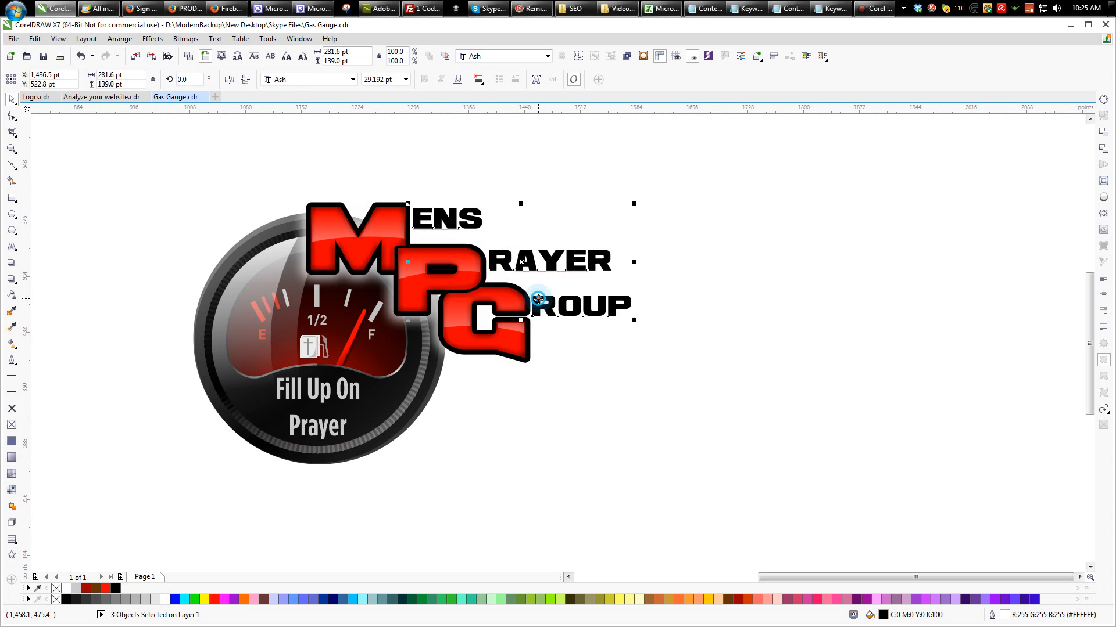
pyautogui.click(547, 182)
pyautogui.moveTo(761, 183); pyautogui.dragTo(337, 338)
pyautogui.click(706, 189)
pyautogui.moveTo(735, 175); pyautogui.dragTo(507, 288)
pyautogui.moveTo(108, 151); pyautogui.dragTo(472, 539)
pyautogui.moveTo(297, 365); pyautogui.dragTo(784, 431)
pyautogui.hotkey('ctrl', 'z')
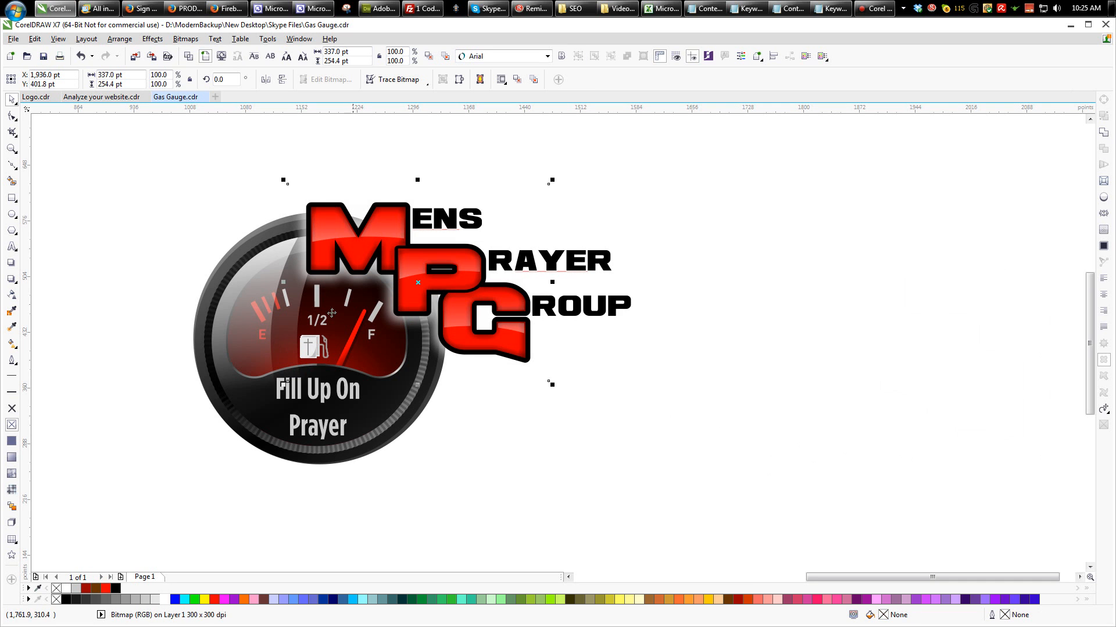
# - Group all the gauge's objects without the ENS text, and select the "Fill Up On Prayer" text inside the group
pyautogui.moveTo(113, 167); pyautogui.dragTo(491, 524)
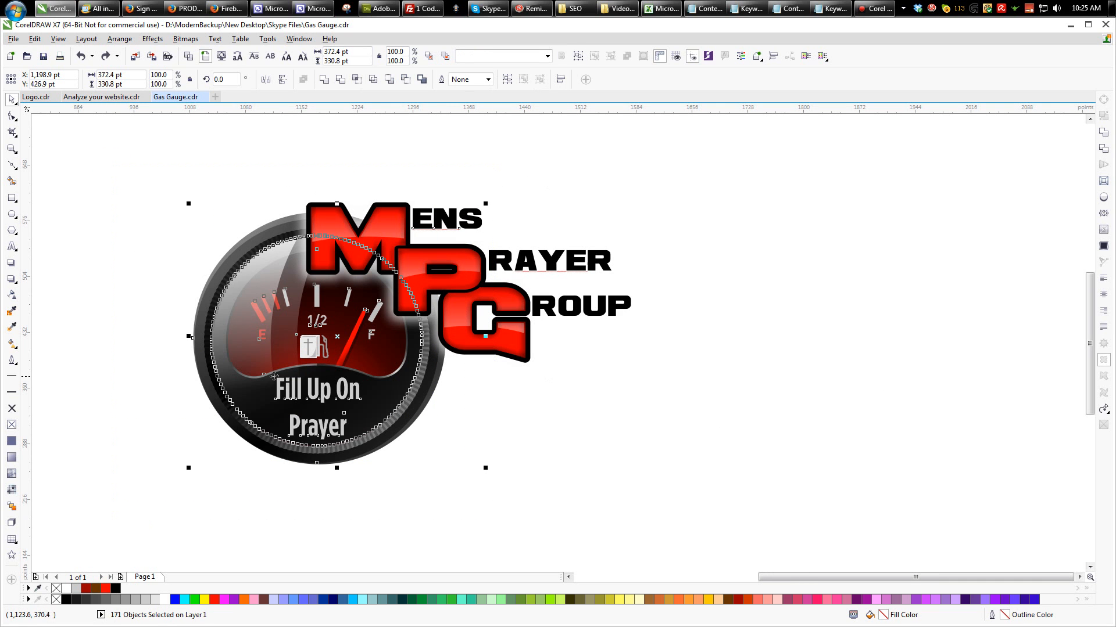
pyautogui.moveTo(253, 378); pyautogui.dragTo(735, 492)
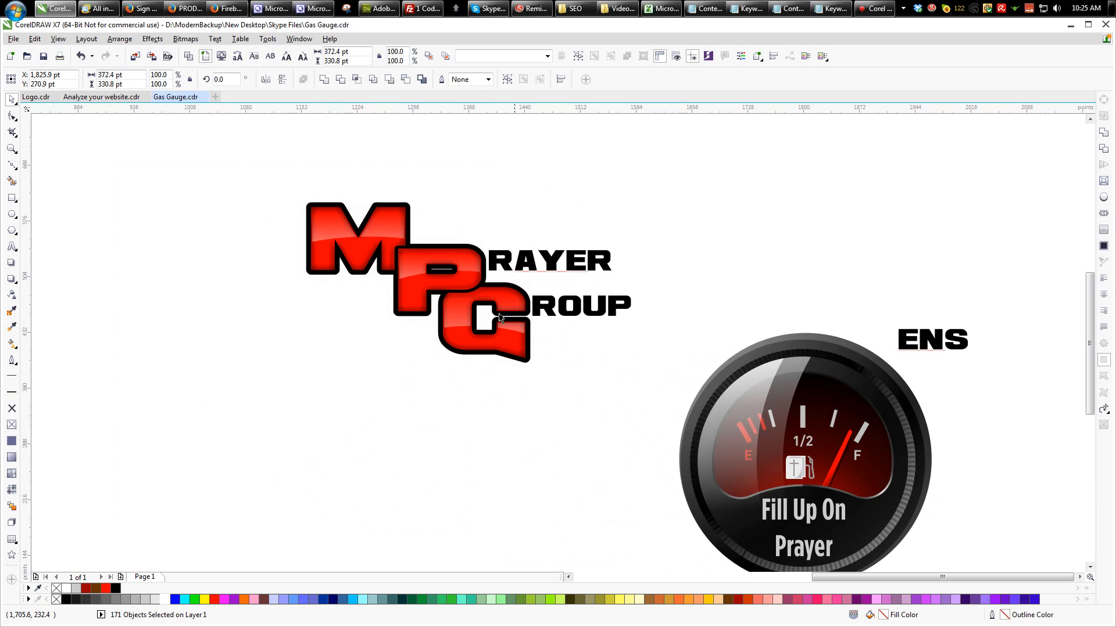
pyautogui.hotkey('ctrl', 'z')
pyautogui.keyDown('shift'); pyautogui.click(445, 230); pyautogui.keyUp('shift')
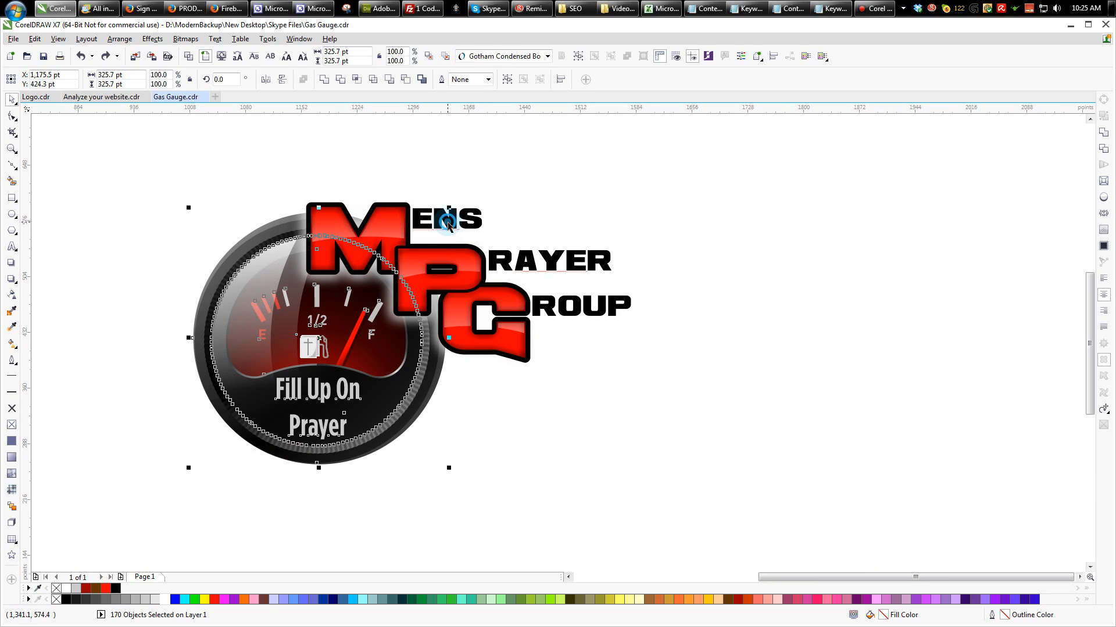
pyautogui.click(578, 56)
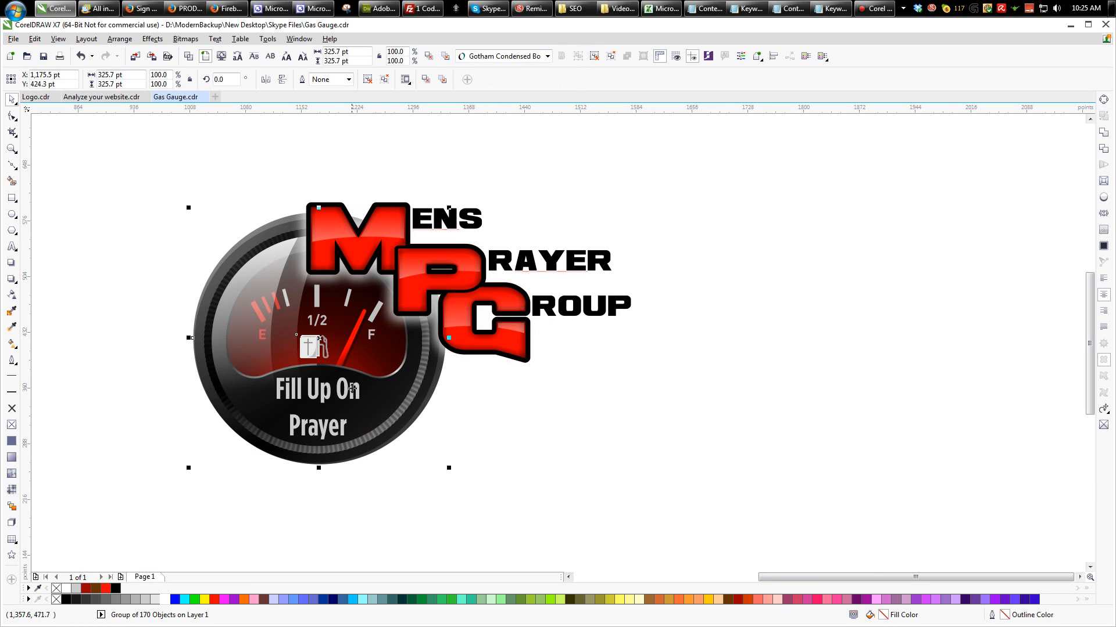
pyautogui.keyDown('ctrl'); pyautogui.click(323, 430); pyautogui.keyUp('ctrl')
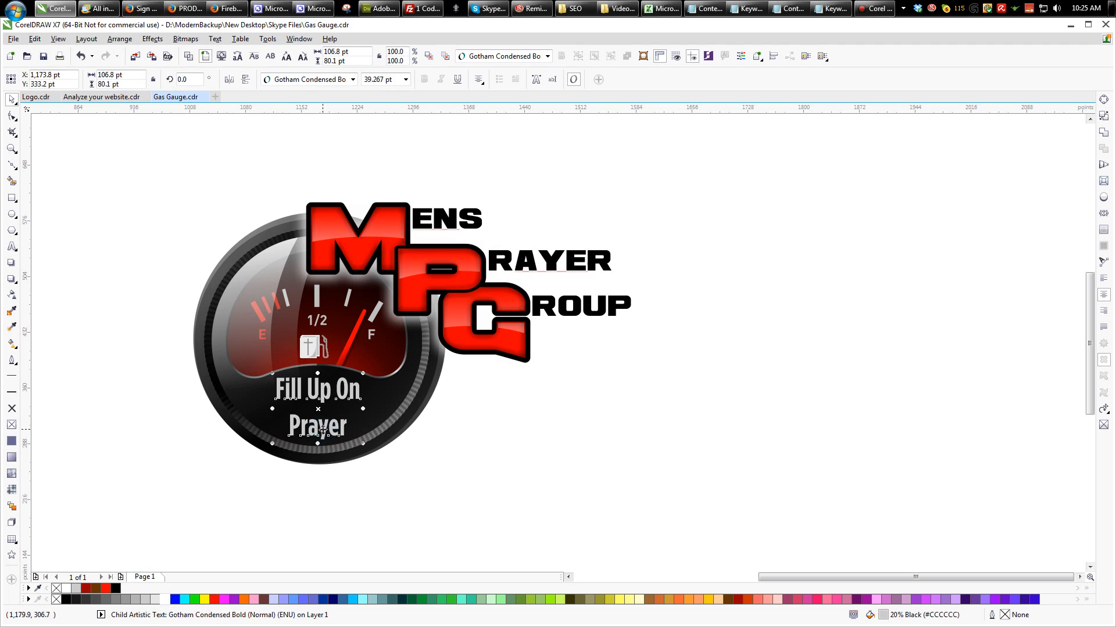
# - Tighten the line spacing of the gauge's "Fill Up On Prayer" text and move the text slightly down on the dial
pyautogui.click(12, 117)
pyautogui.moveTo(272, 444); pyautogui.dragTo(272, 432)
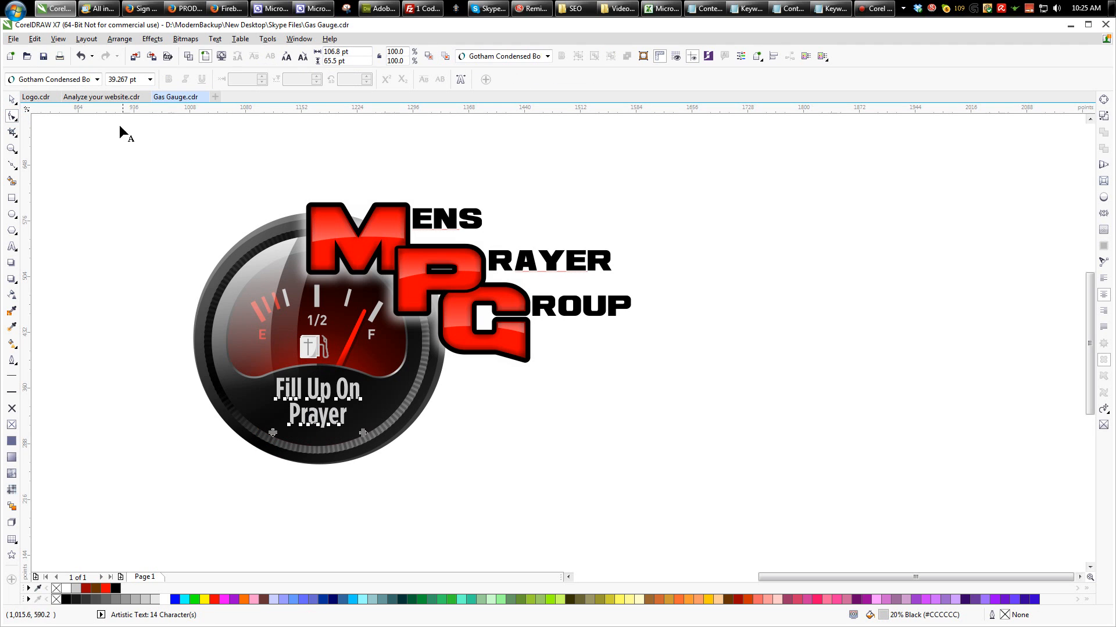
pyautogui.click(12, 100)
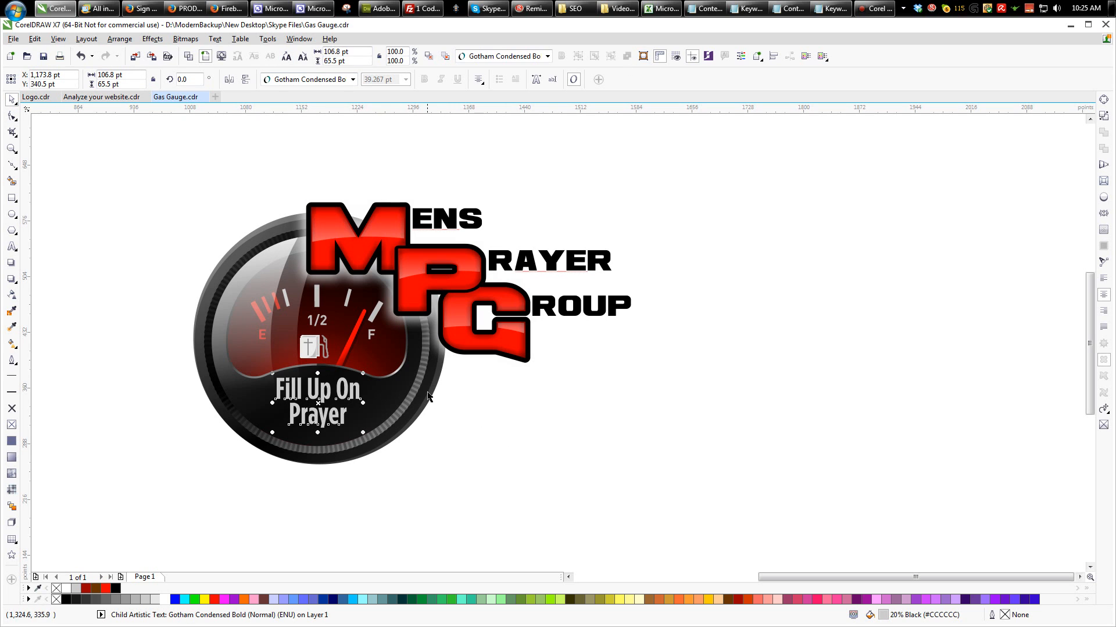
pyautogui.moveTo(333, 414); pyautogui.dragTo(336, 420)
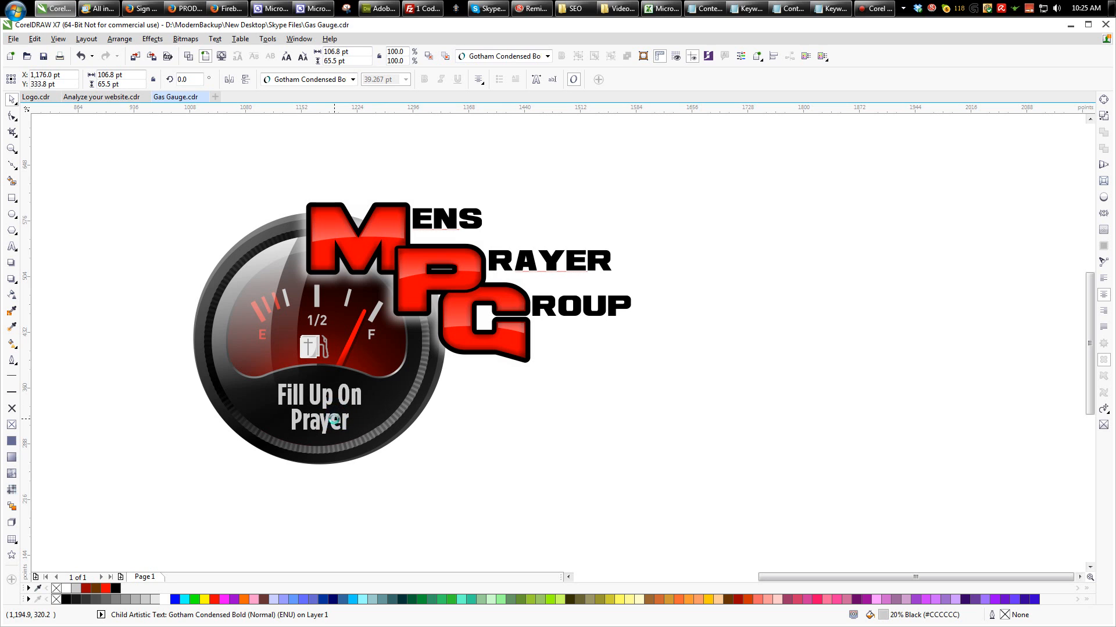
pyautogui.click(496, 460)
# - Mirror the gauge group horizontally about its edge so it sits clear of the lettering
pyautogui.click(340, 431)
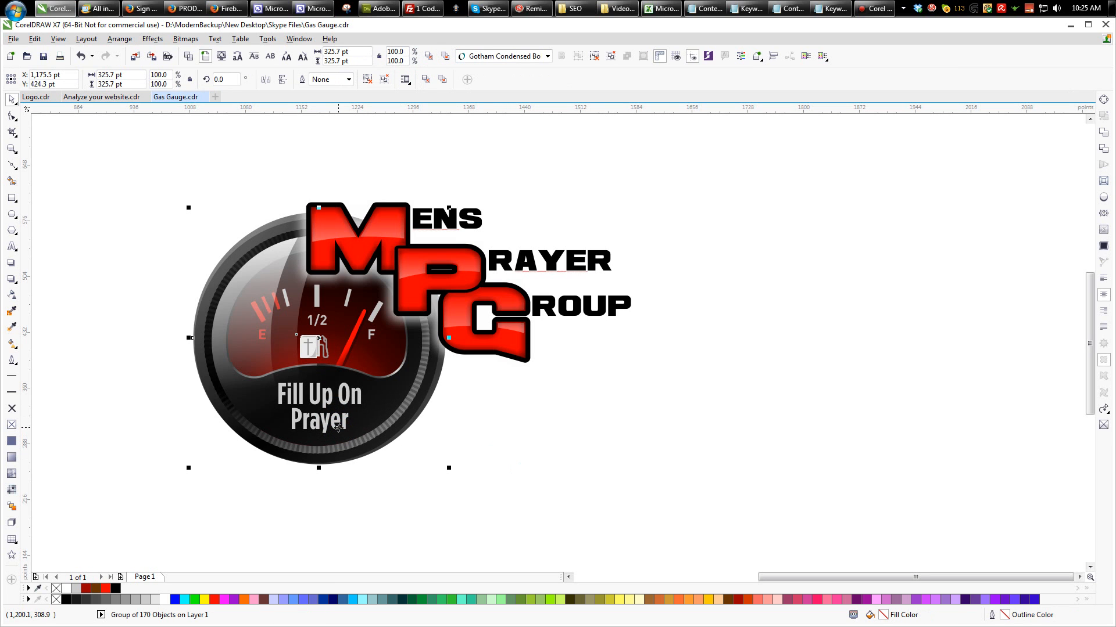
pyautogui.moveTo(449, 338); pyautogui.dragTo(143, 342)
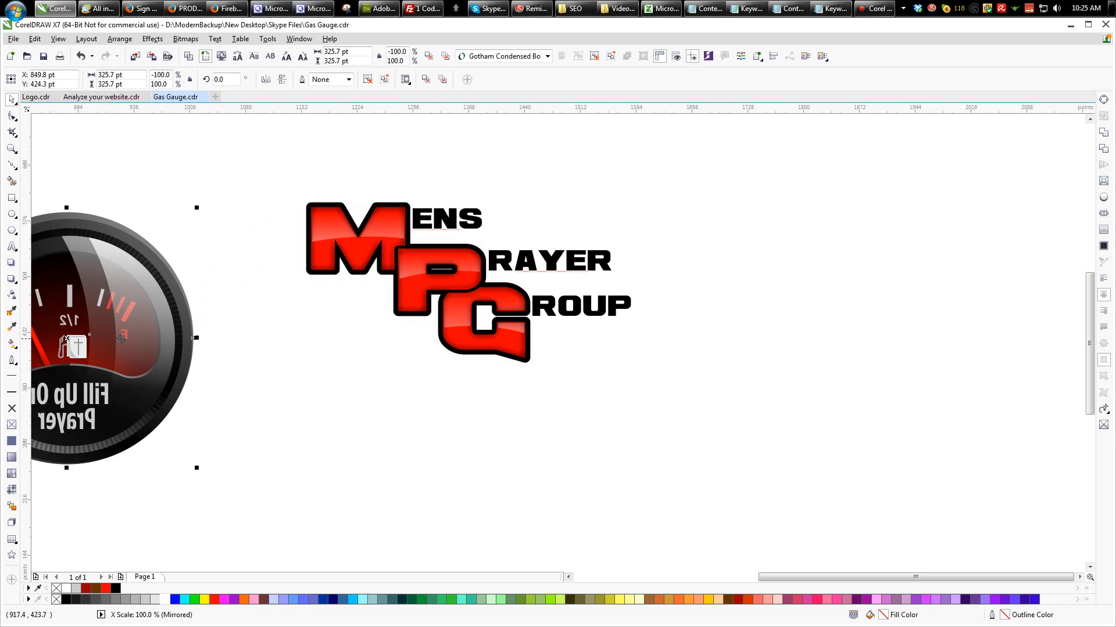
pyautogui.scroll(-1, 839, 378)
pyautogui.scroll(1, 430, 358)
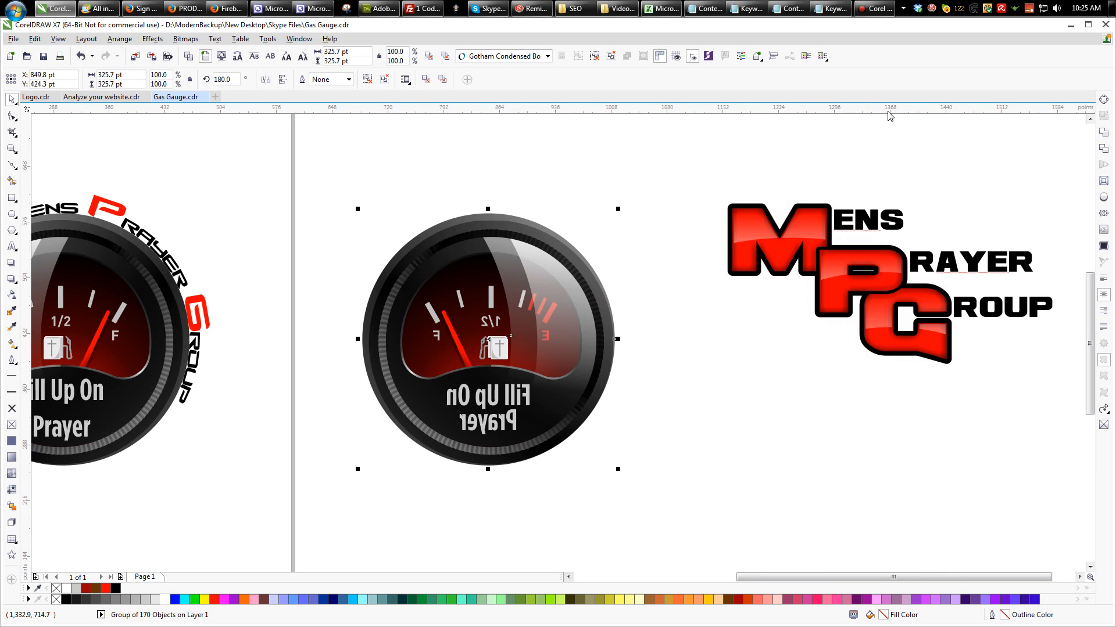
# - Ungroup the mirrored gauge and apply small caps to its "Fill Up On Prayer" text
pyautogui.click(595, 57)
pyautogui.click(552, 118)
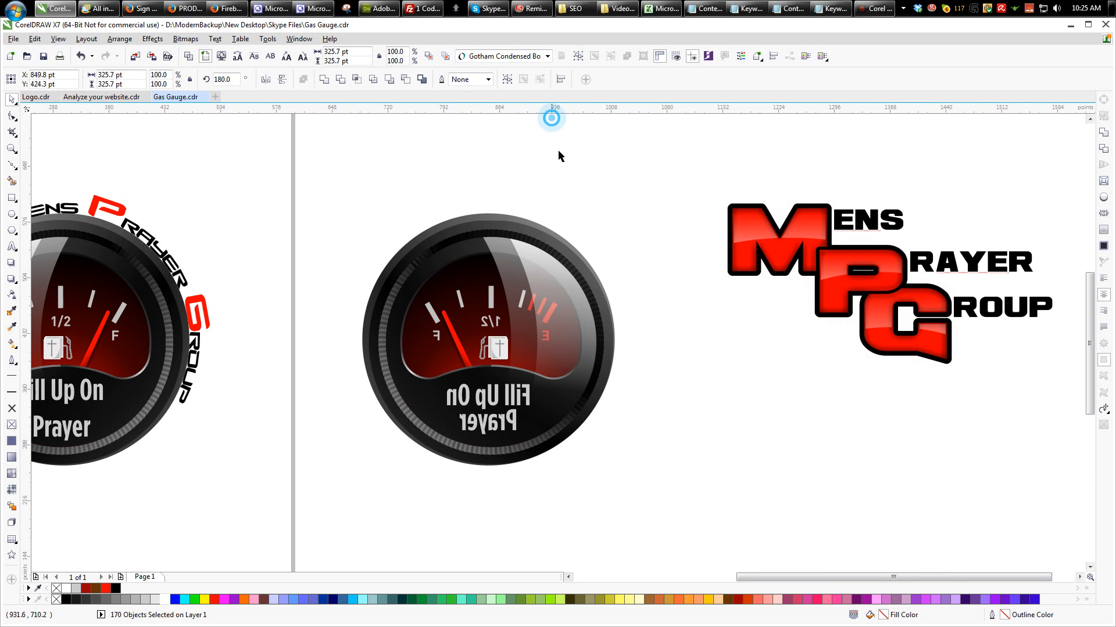
pyautogui.click(497, 424)
pyautogui.click(477, 428)
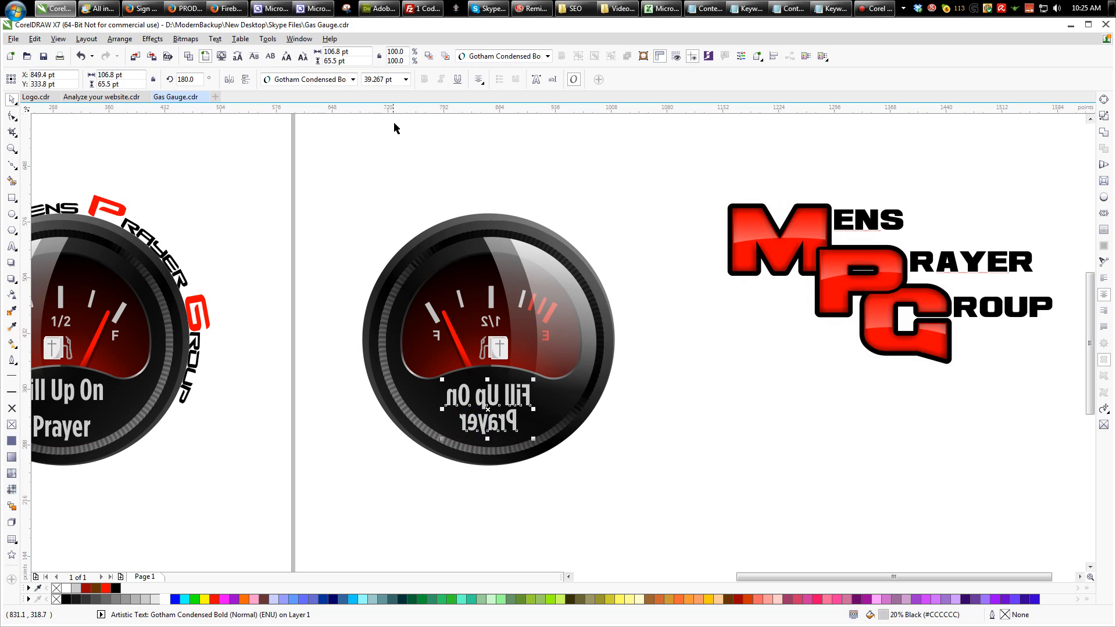
pyautogui.click(254, 58)
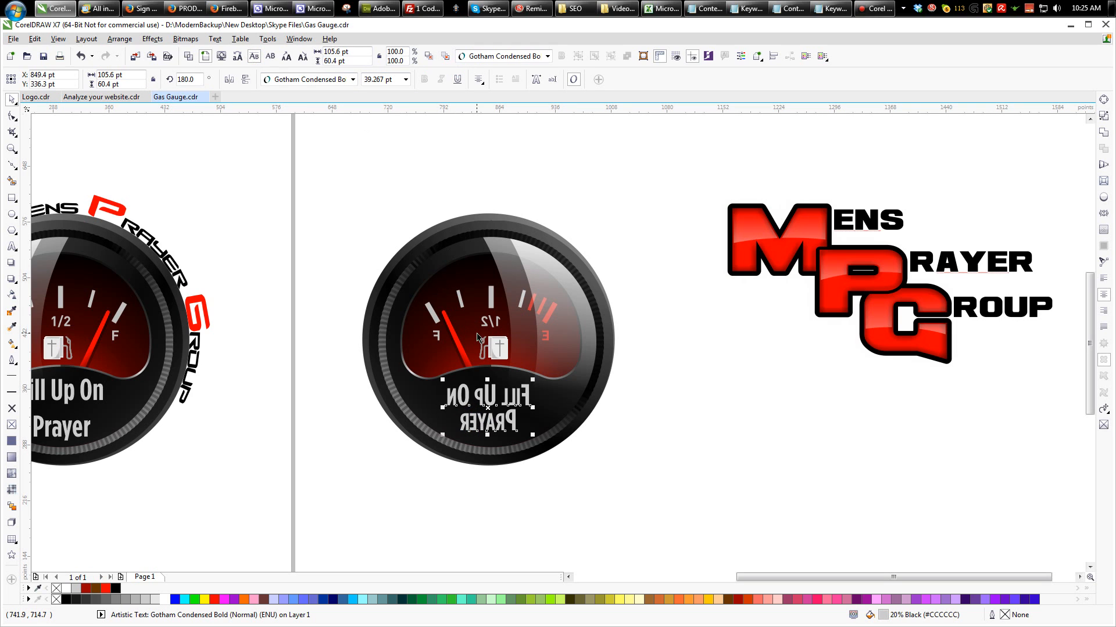
# - Regroup all the mirrored gauge's objects and mirror the group back horizontally behind the MPG lettering
pyautogui.moveTo(294, 164); pyautogui.dragTo(735, 532)
pyautogui.hotkey('ctrl', 'g')
pyautogui.moveTo(357, 340); pyautogui.dragTo(878, 341)
pyautogui.scroll(-3, 397, 313)
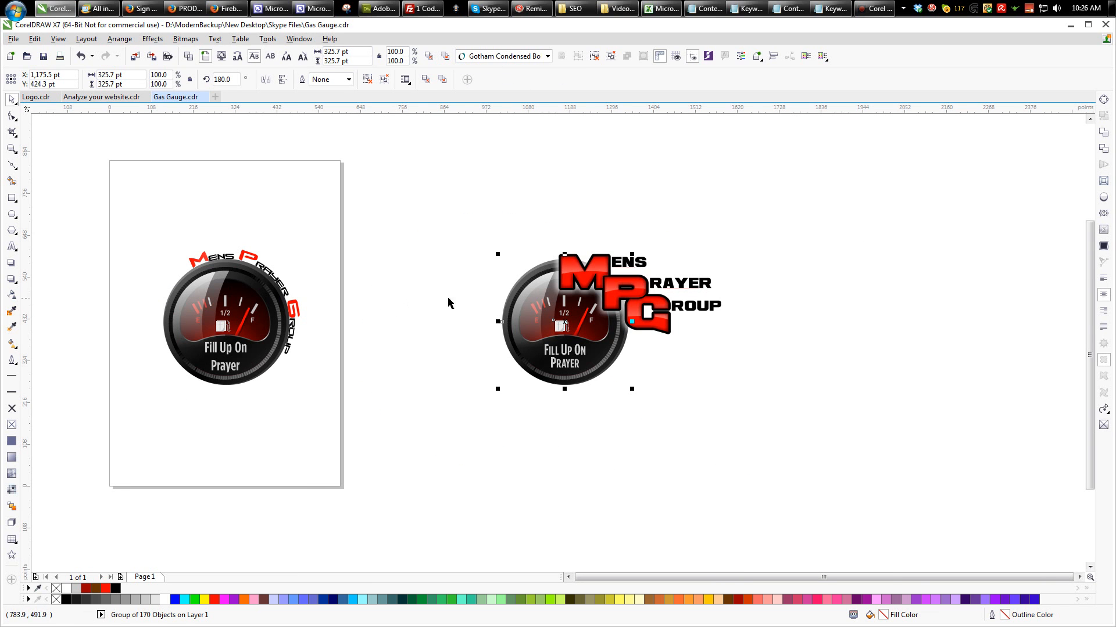
pyautogui.scroll(2, 650, 308)
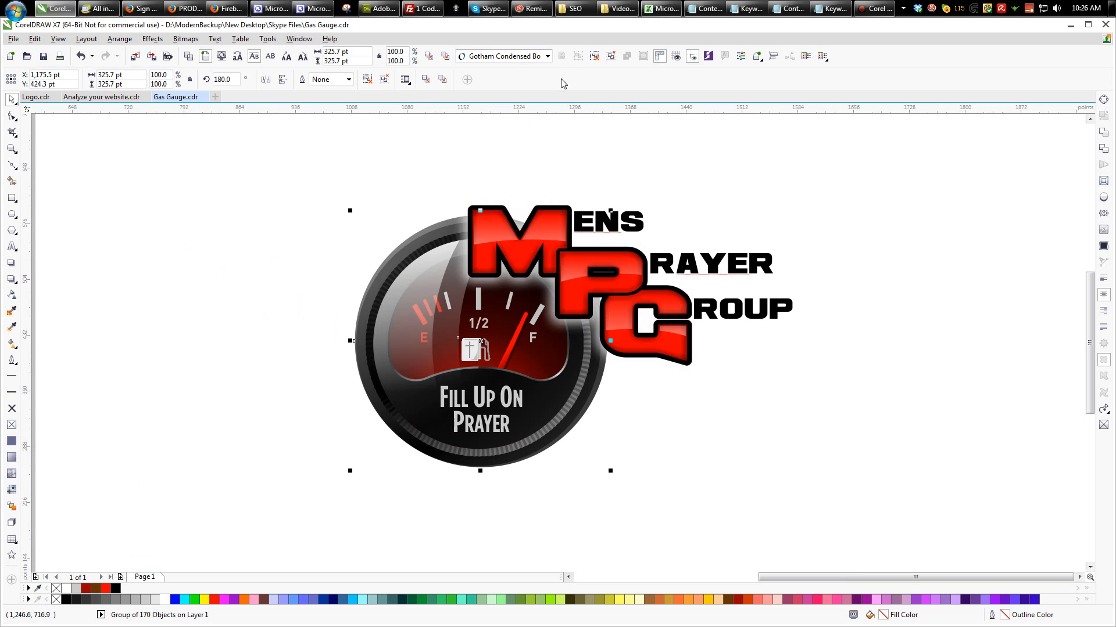
# - Add a short black Multiply drop shadow with 30 opacity to the ENS, RAYER and ROUP texts
pyautogui.moveTo(423, 157); pyautogui.dragTo(840, 198)
pyautogui.moveTo(850, 172); pyautogui.dragTo(568, 342)
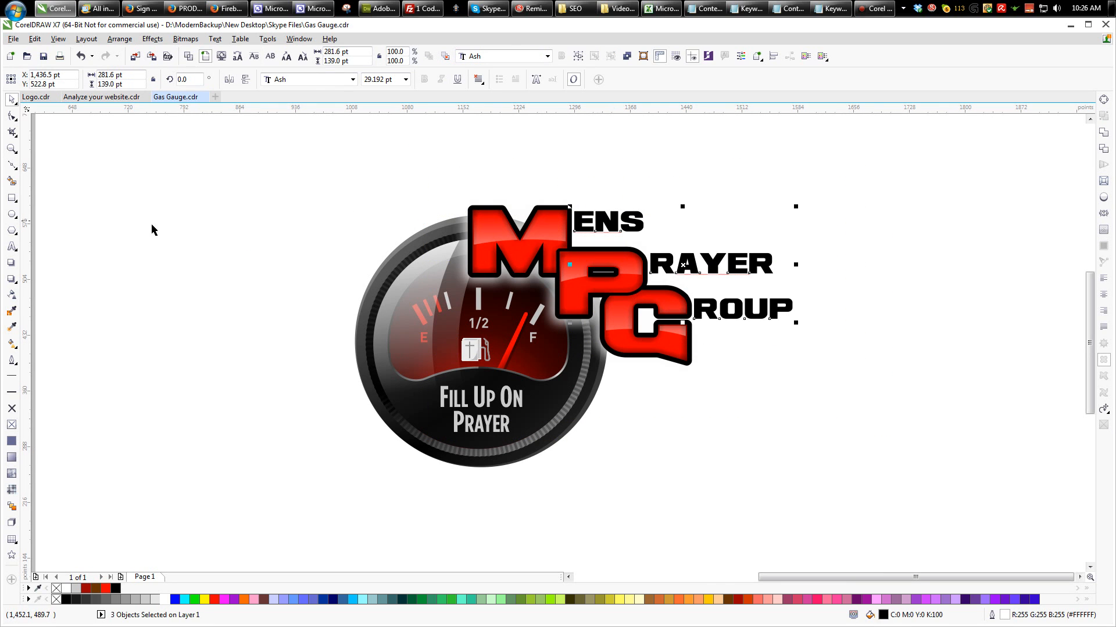
pyautogui.click(11, 278)
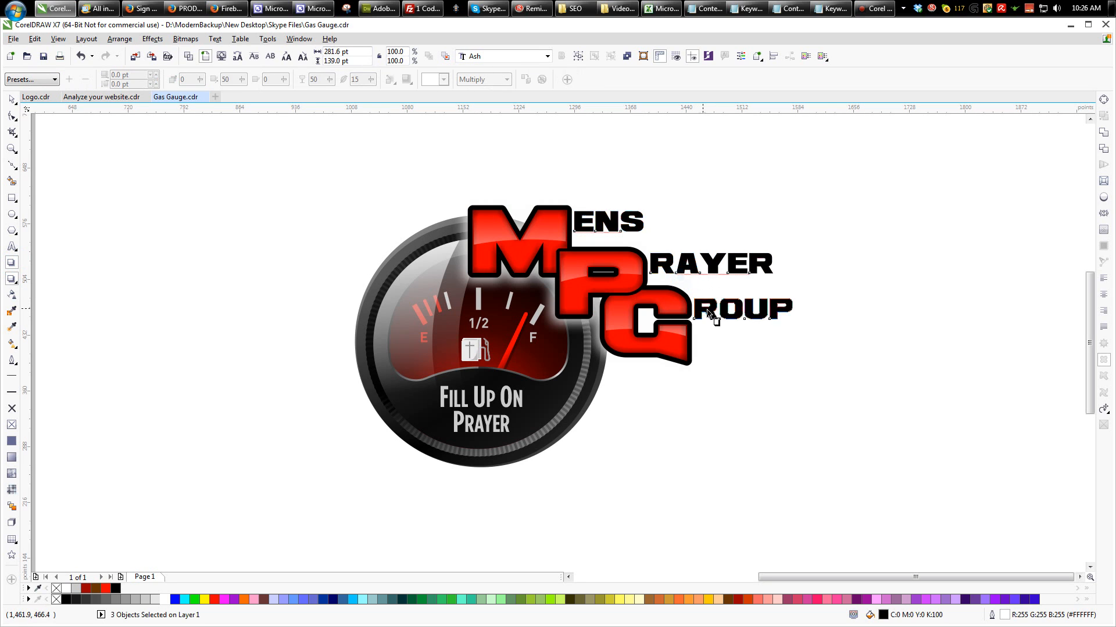
pyautogui.moveTo(710, 314); pyautogui.dragTo(718, 323)
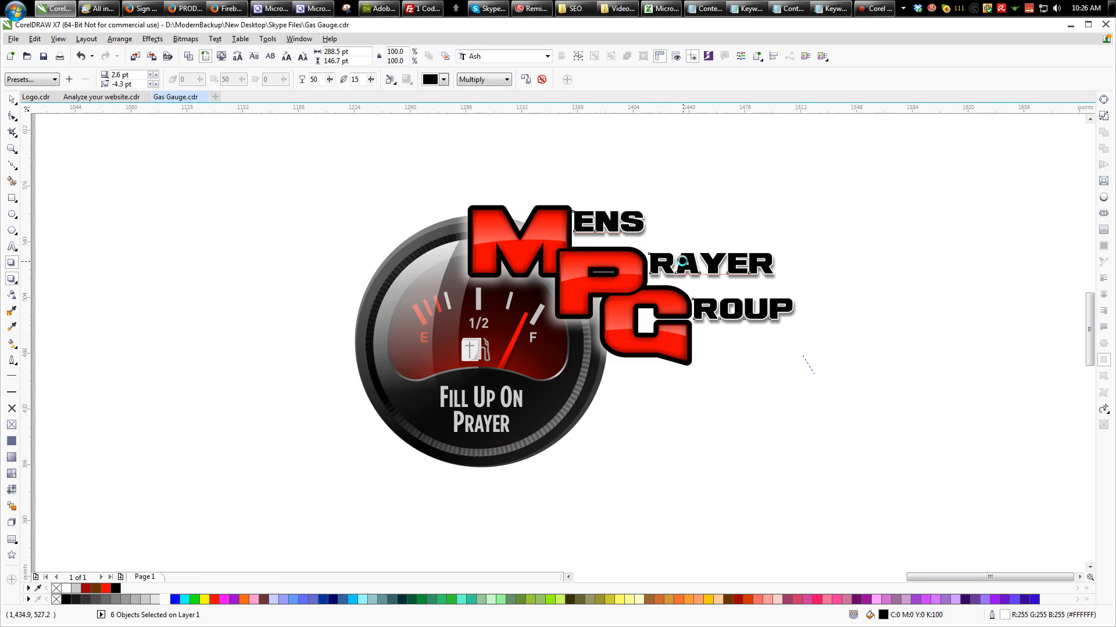
pyautogui.scroll(3, 680, 265)
pyautogui.moveTo(320, 79); pyautogui.dragTo(310, 79)
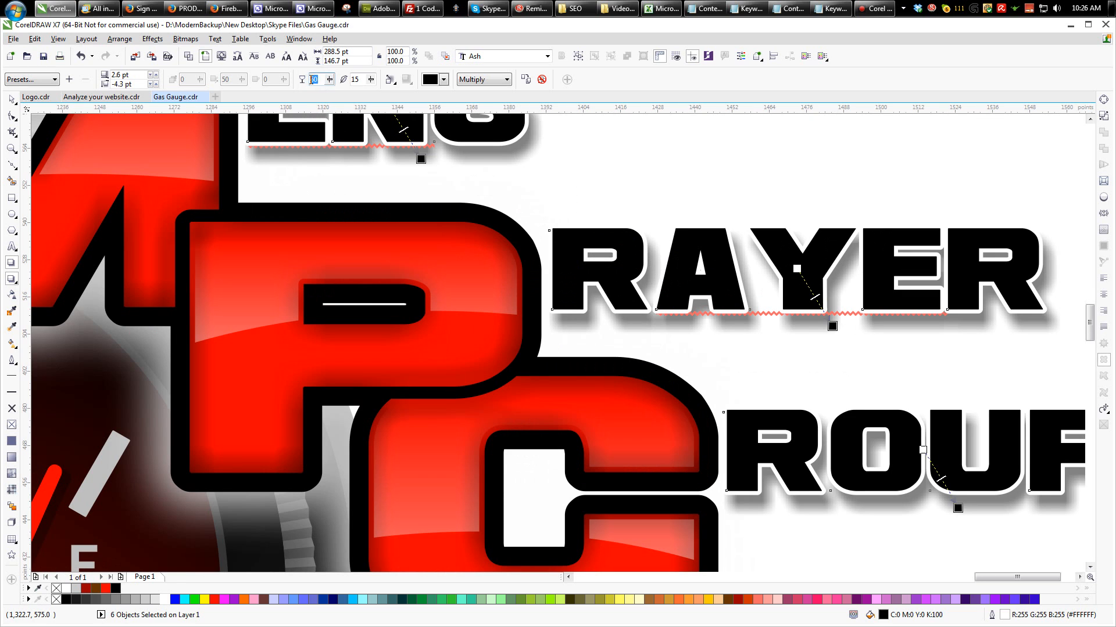
pyautogui.press('Return')
pyautogui.scroll(-3, 347, 223)
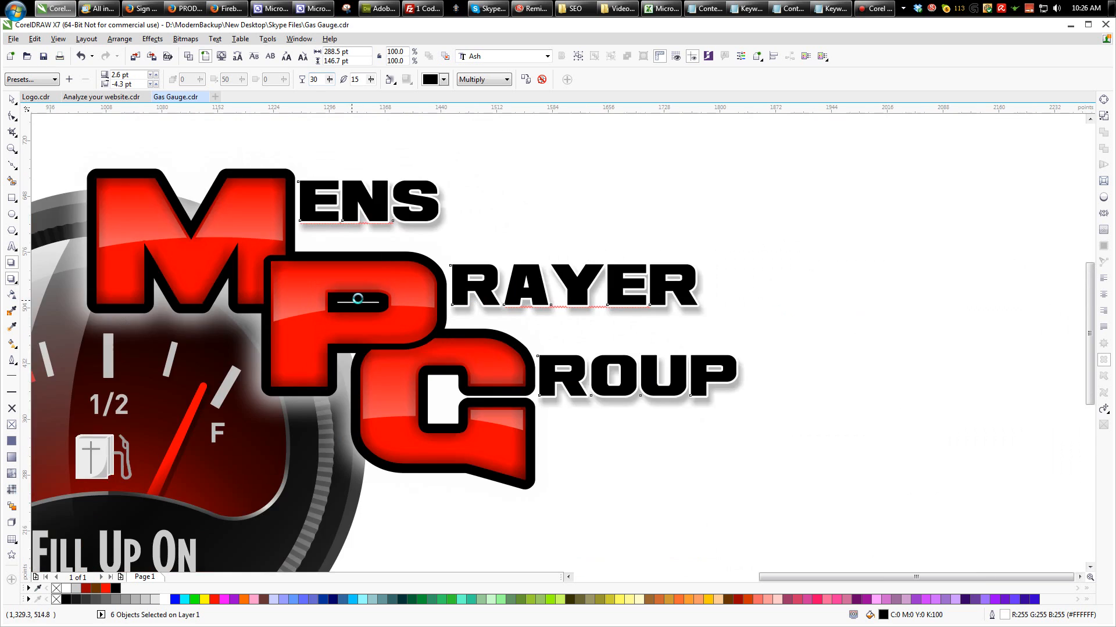
pyautogui.click(11, 101)
pyautogui.click(604, 195)
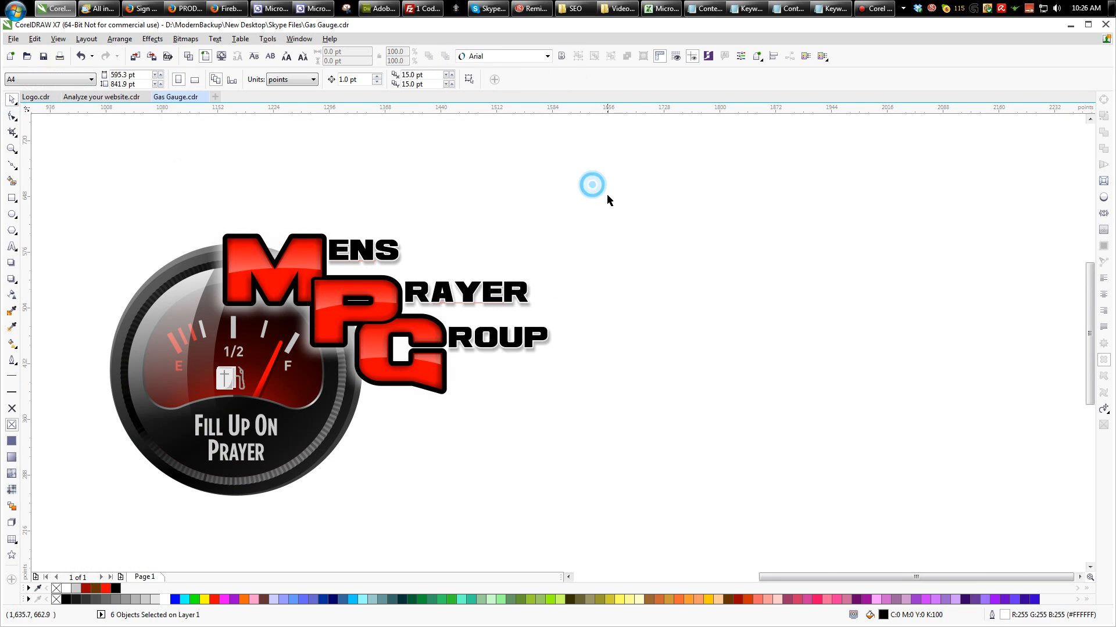
pyautogui.scroll(-1, 594, 192)
pyautogui.scroll(1, 564, 219)
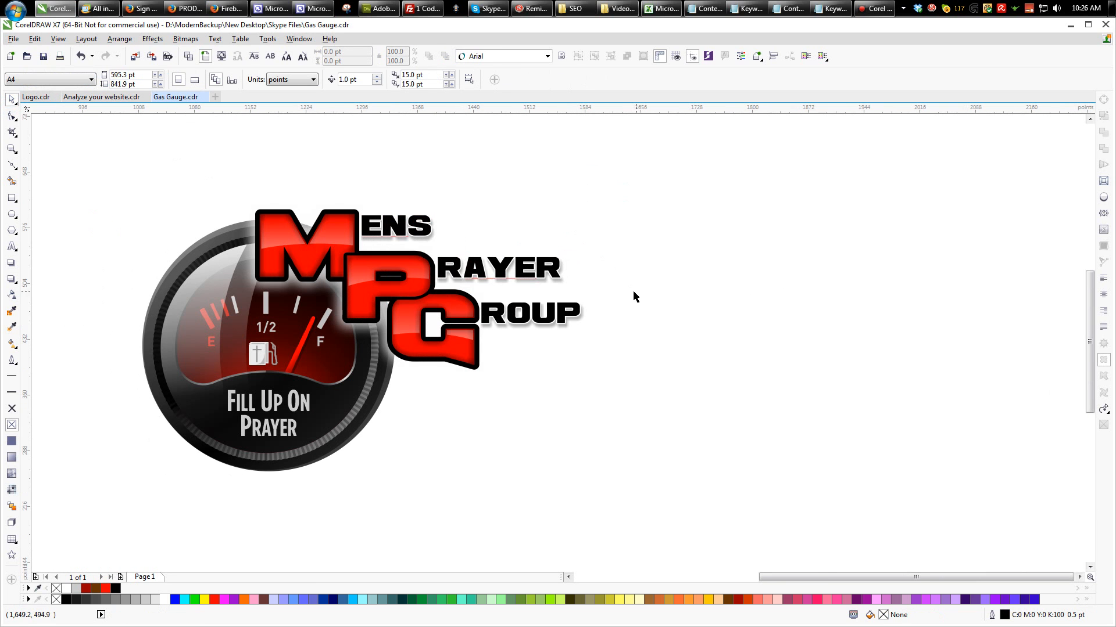
# - Enlarge the ROUP text slightly and repeat the same scaling on the RAYER and ENS texts
pyautogui.click(526, 314)
pyautogui.moveTo(590, 333); pyautogui.dragTo(605, 341)
pyautogui.moveTo(617, 241); pyautogui.dragTo(426, 297)
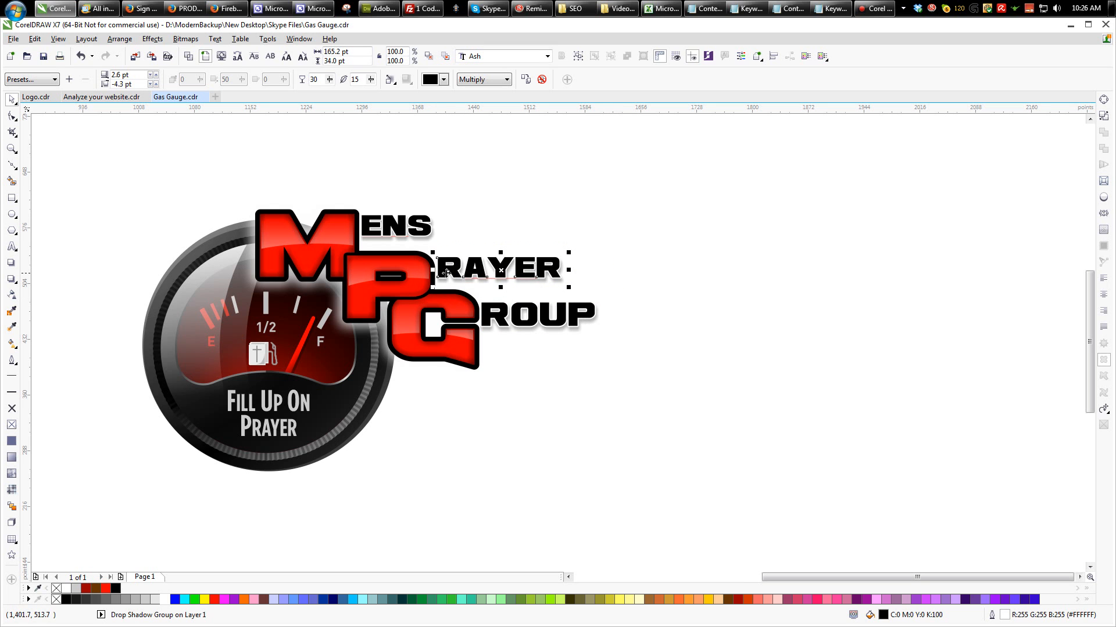
pyautogui.hotkey('ctrl', 'r')
pyautogui.moveTo(468, 204); pyautogui.dragTo(362, 250)
pyautogui.hotkey('ctrl', 'z')
pyautogui.moveTo(547, 168); pyautogui.dragTo(325, 252)
pyautogui.hotkey('ctrl', 'r')
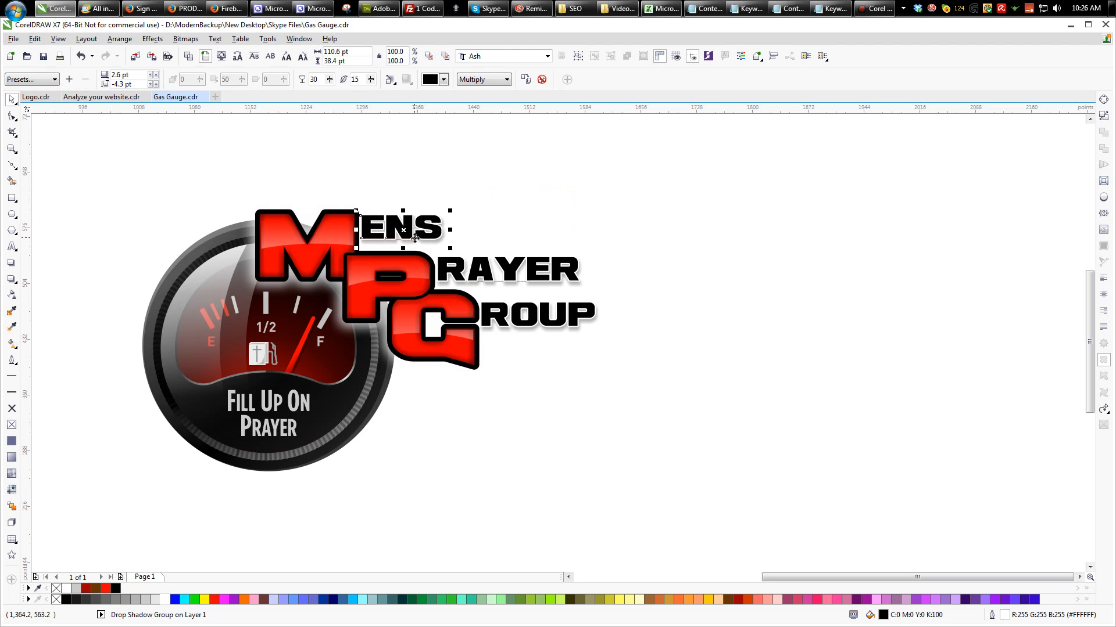
pyautogui.click(584, 200)
# - Group all the Mens Prayer Group lettering objects and reposition the group over the gauge's upper part
pyautogui.moveTo(691, 173); pyautogui.dragTo(204, 408)
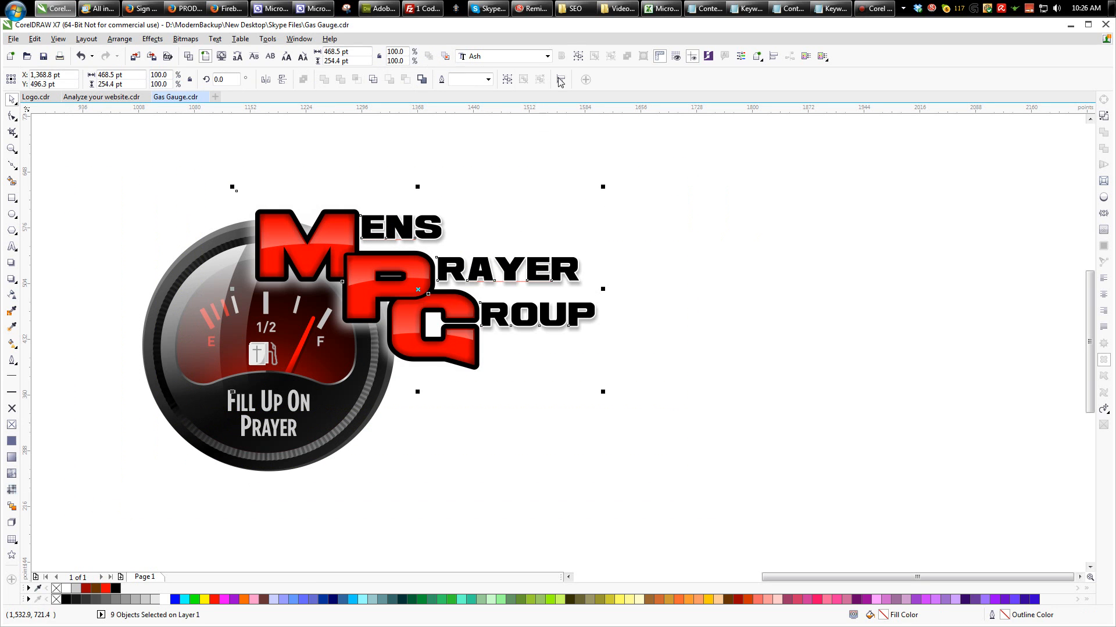
pyautogui.click(577, 56)
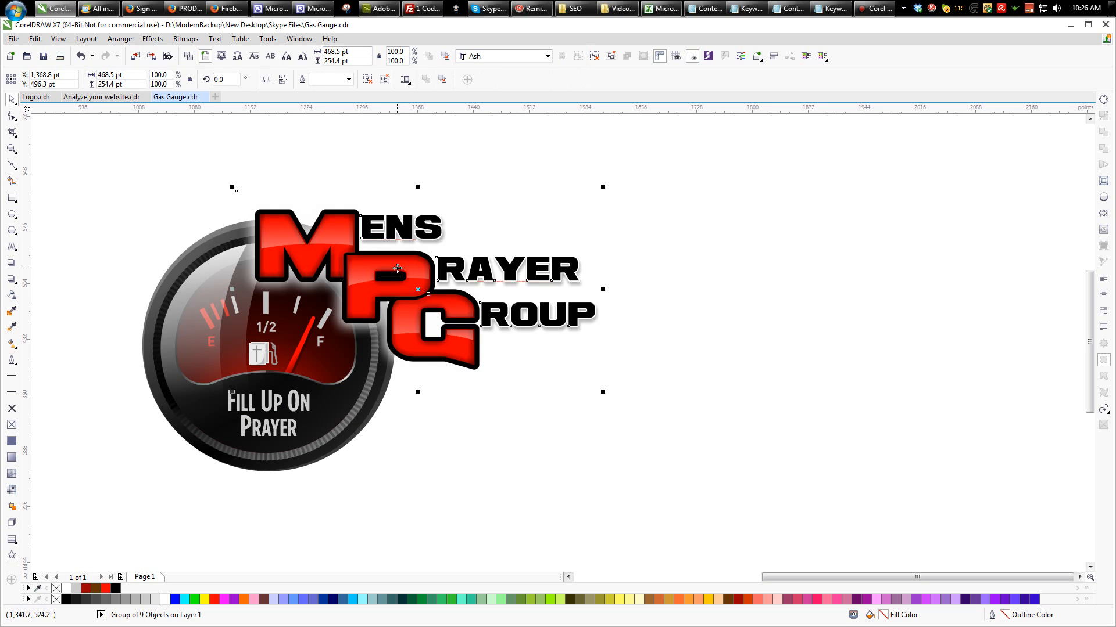
pyautogui.moveTo(392, 271); pyautogui.dragTo(474, 315)
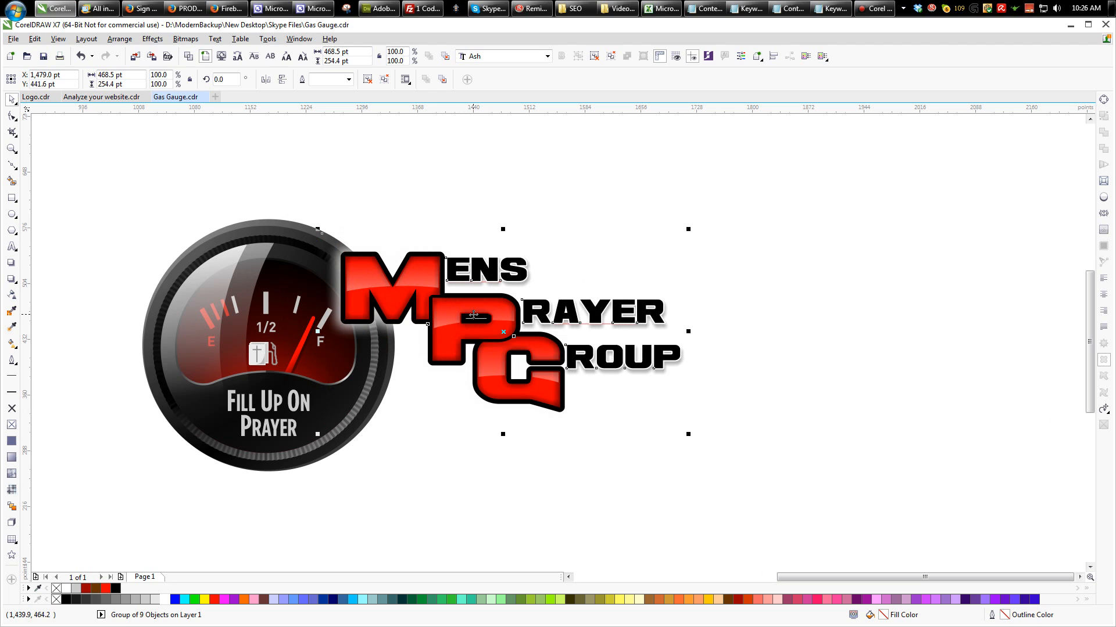
pyautogui.moveTo(473, 314); pyautogui.dragTo(389, 281)
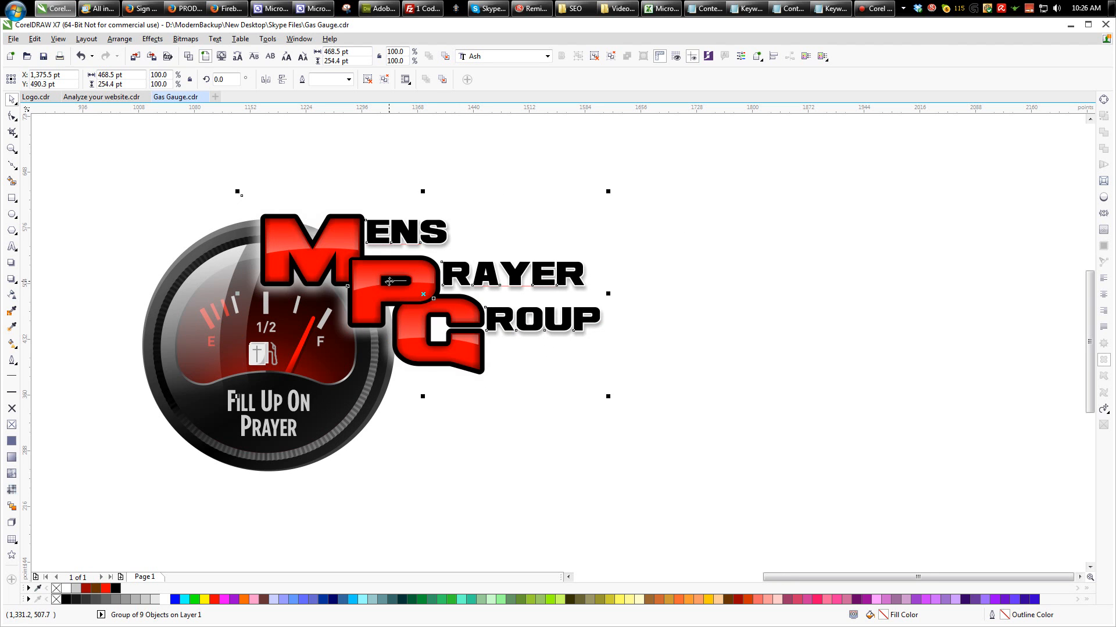
pyautogui.click(494, 416)
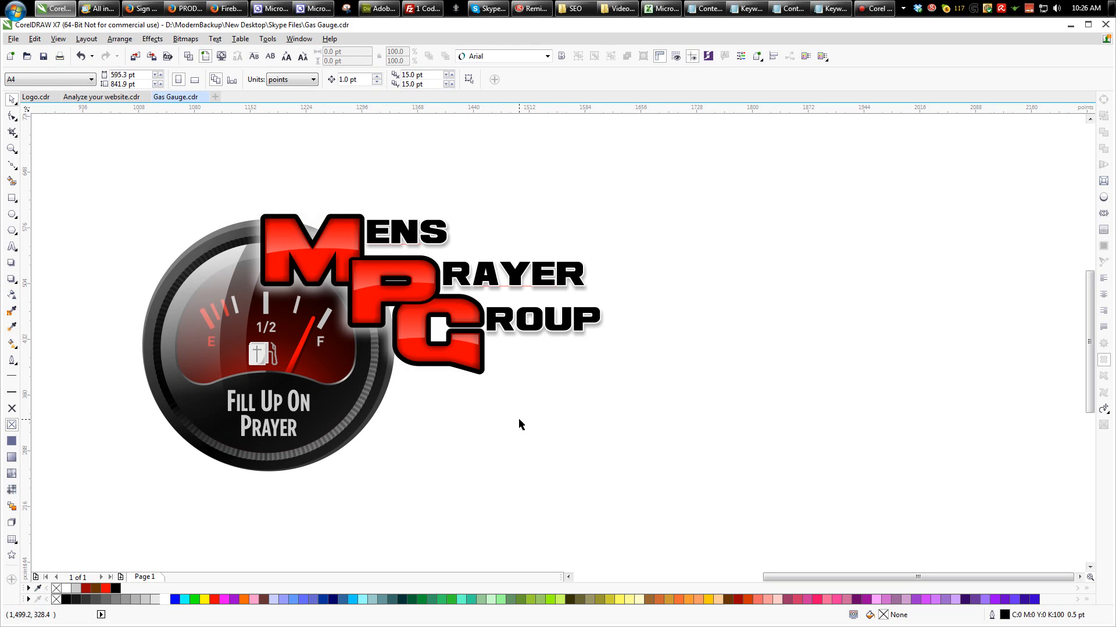
pyautogui.scroll(-2, 761, 383)
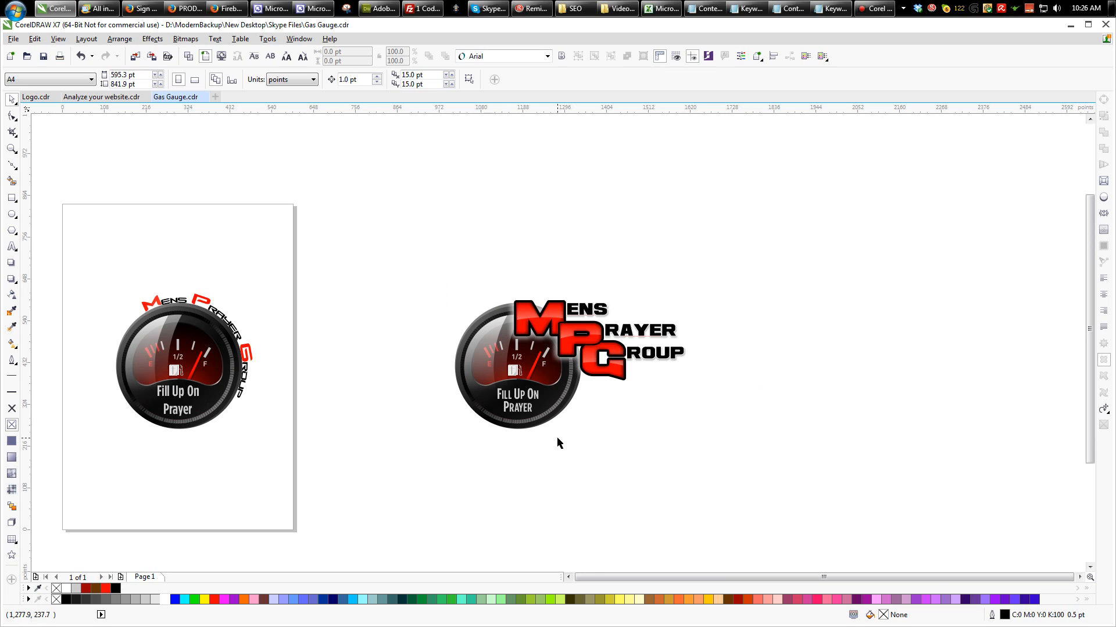
pyautogui.click(507, 409)
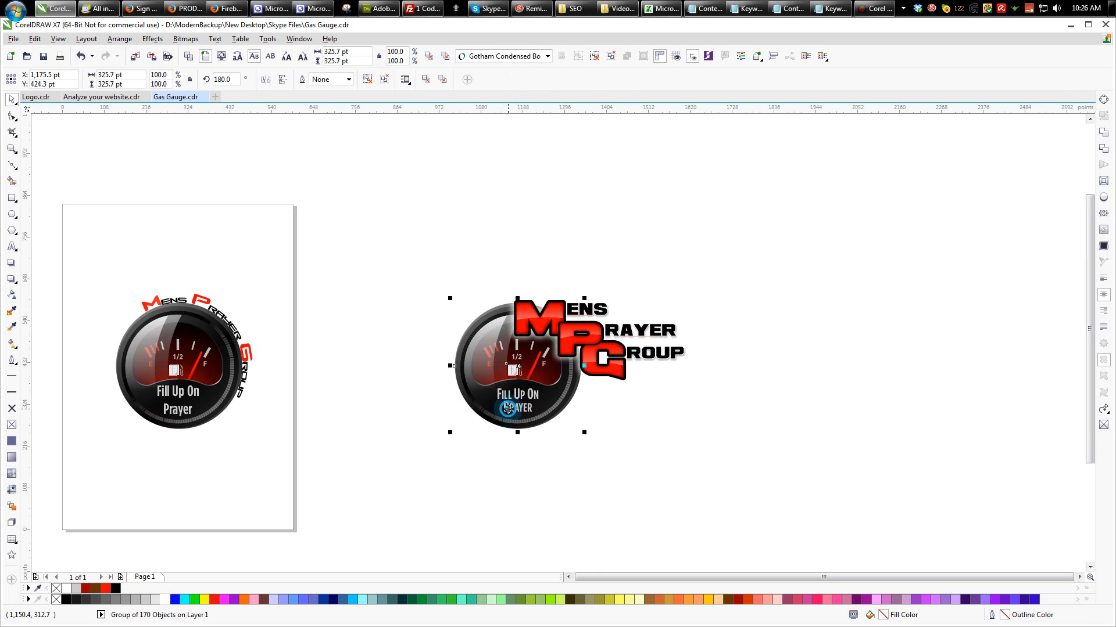
pyautogui.click(555, 457)
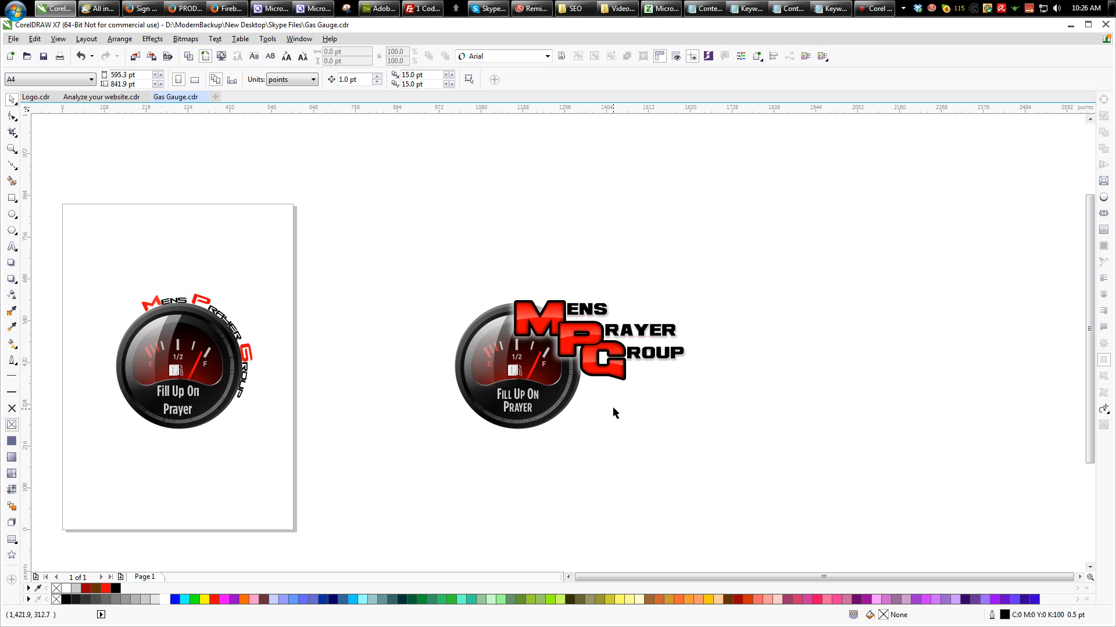
pyautogui.click(342, 319)
# - Add the artistic text "Iron Sharpens Iron" below the logo
pyautogui.click(11, 246)
pyautogui.click(566, 462)
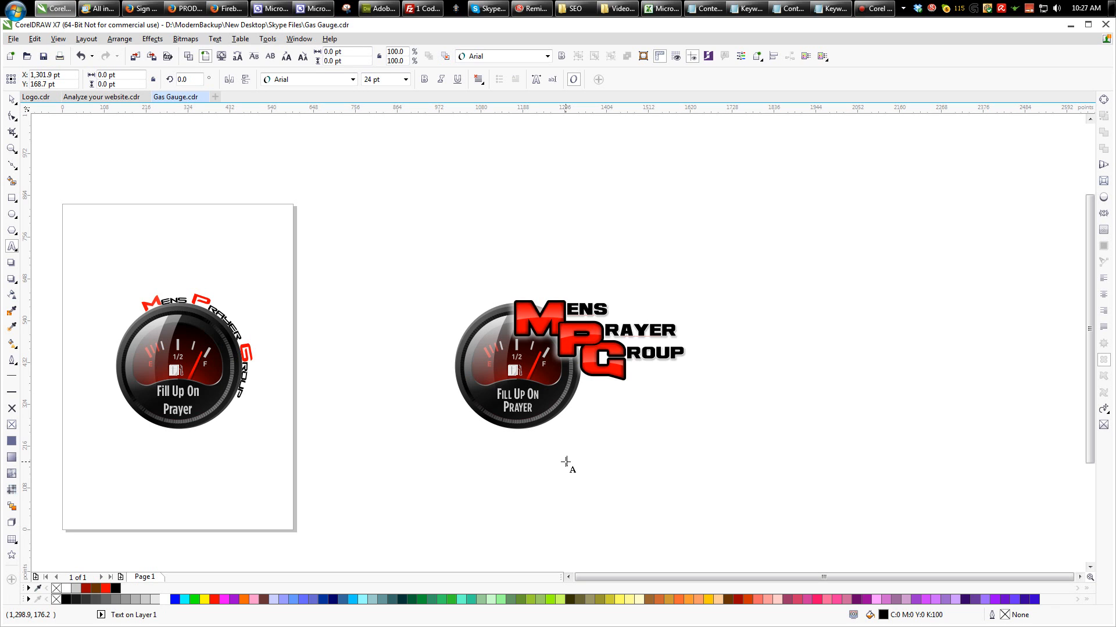
pyautogui.write('Iron Sharpens Iron')
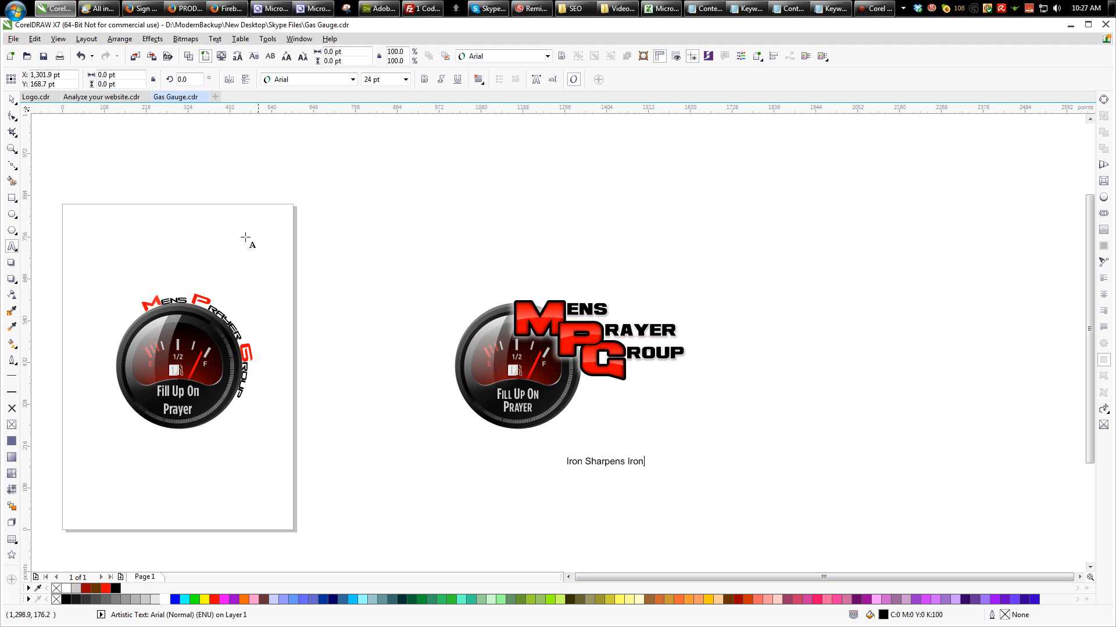
pyautogui.hotkey('ctrl', 'space')
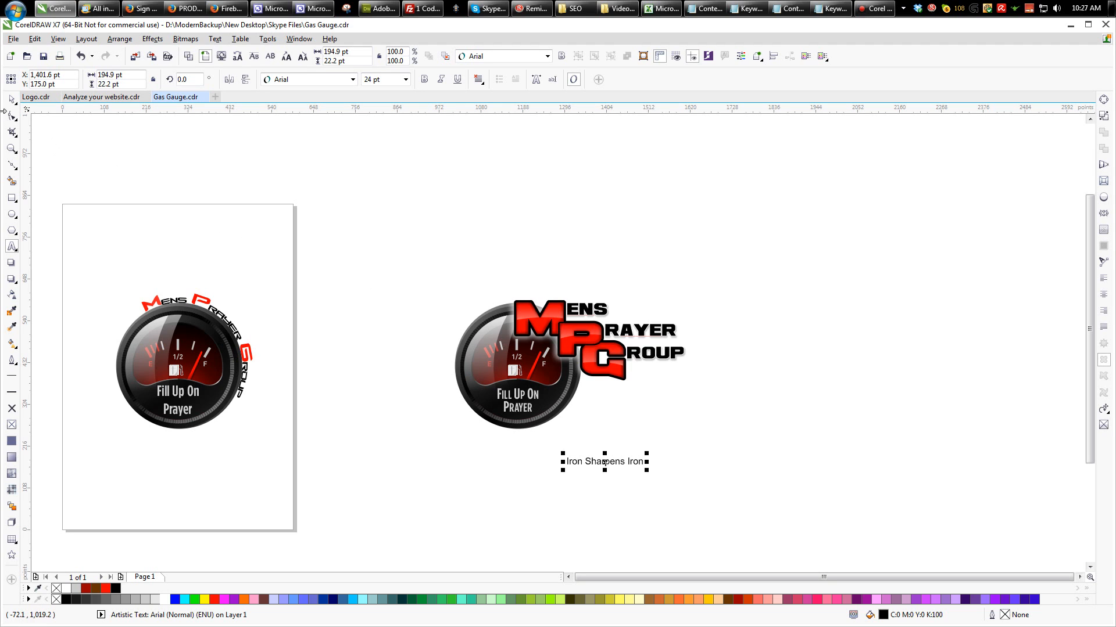
# - Set "Iron Sharpens Iron" in Gotham Condensed Bold at about 48 pt, placed under ROUP beside the gauge, and fill it grey
pyautogui.moveTo(609, 462); pyautogui.dragTo(688, 413)
pyautogui.click(547, 56)
pyautogui.click(497, 86)
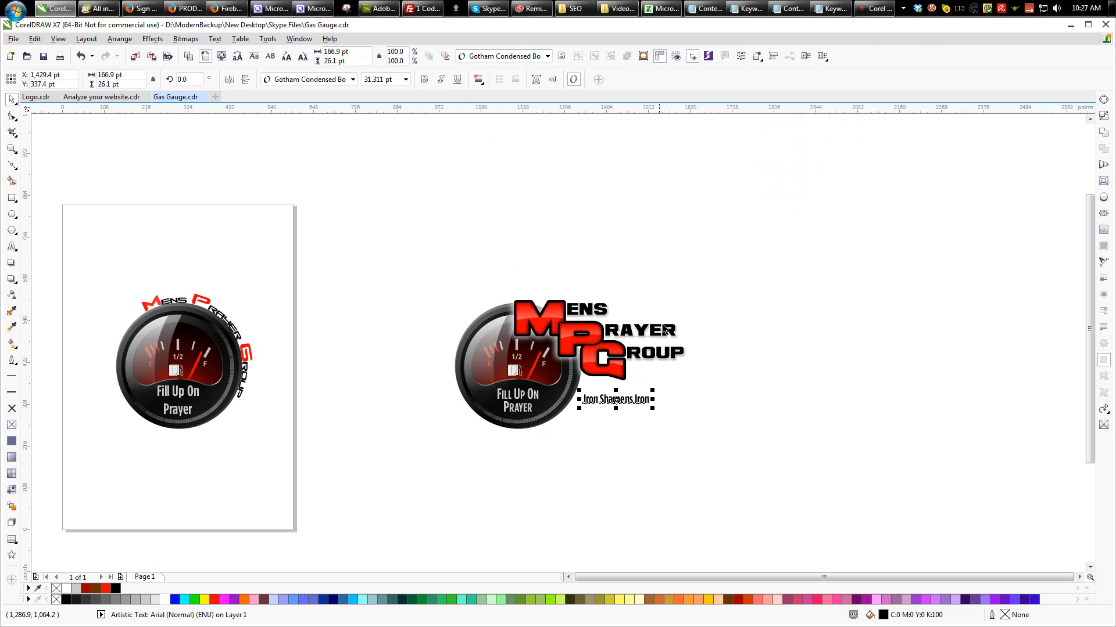
pyautogui.moveTo(681, 421); pyautogui.dragTo(690, 430)
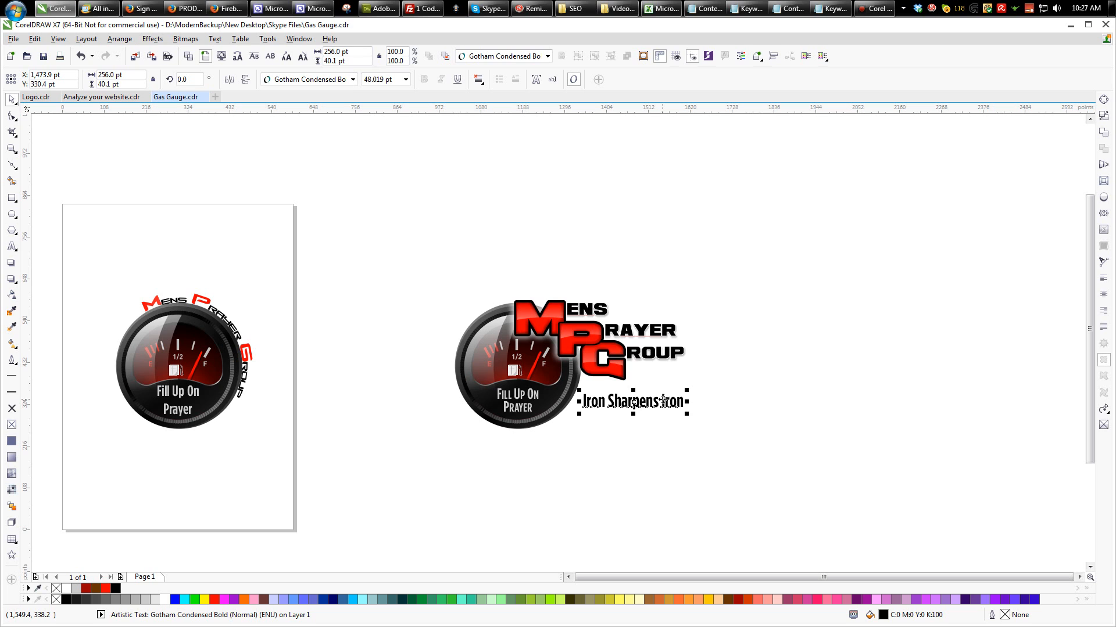
pyautogui.click(117, 600)
pyautogui.click(570, 503)
# - Move the old gauge logo with the curved lettering off the page to the empty area on its left
pyautogui.moveTo(762, 235); pyautogui.dragTo(377, 474)
pyautogui.moveTo(373, 260); pyautogui.dragTo(89, 476)
pyautogui.scroll(-2, 414, 390)
pyautogui.moveTo(313, 376); pyautogui.dragTo(176, 379)
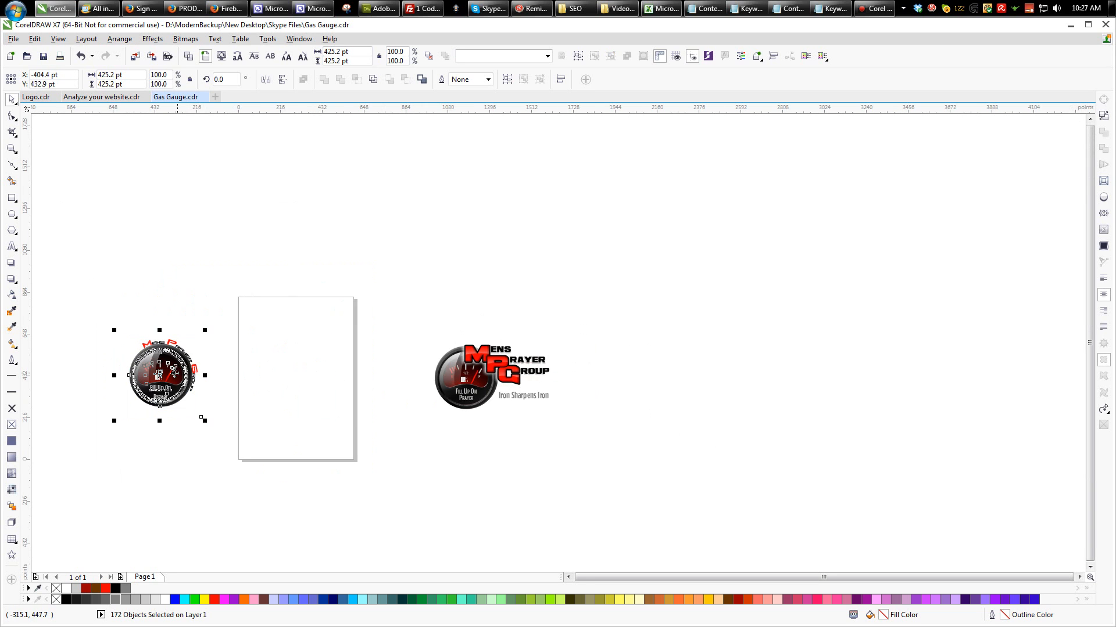
# - Move the new gauge logo with its lettering and tagline onto the page, sized to about 515 pt wide
pyautogui.scroll(2, 136, 373)
pyautogui.moveTo(615, 273); pyautogui.dragTo(1044, 498)
pyautogui.moveTo(815, 361); pyautogui.dragTo(498, 376)
pyautogui.moveTo(579, 445); pyautogui.dragTo(566, 444)
pyautogui.click(470, 364)
pyautogui.scroll(-2, 591, 345)
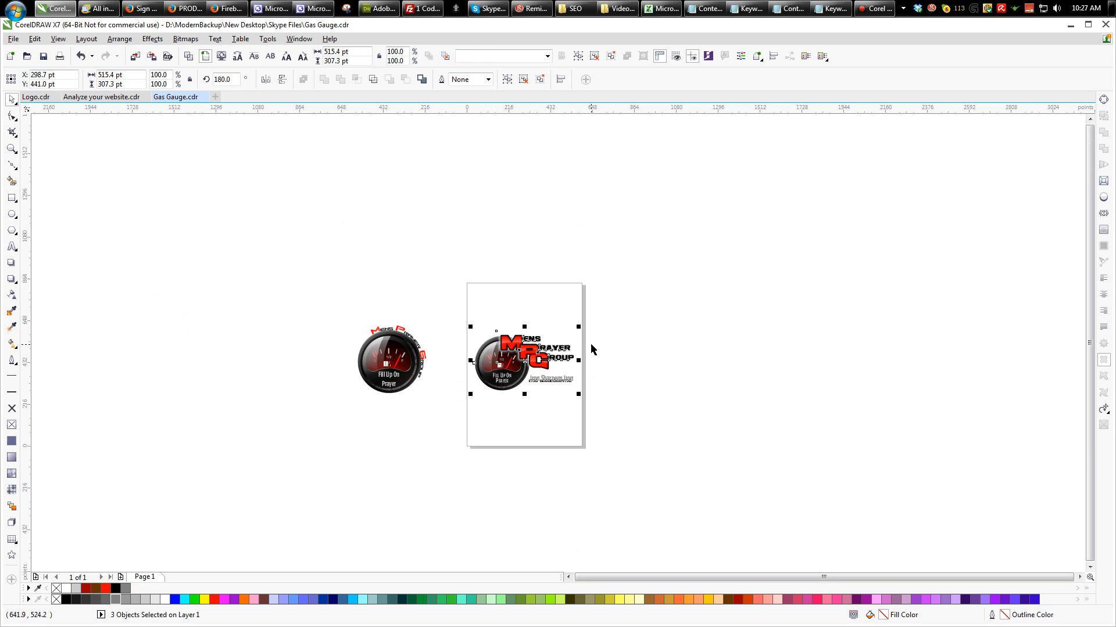
# - Deselect the logo and save the document
pyautogui.click(700, 333)
pyautogui.click(660, 279)
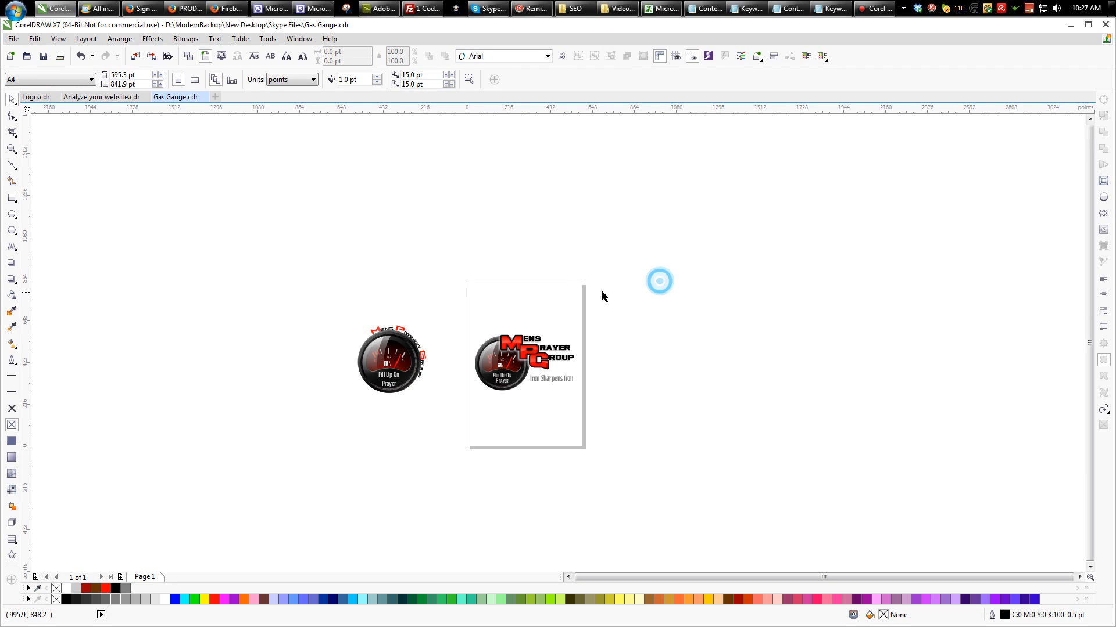
pyautogui.hotkey('ctrl', 's')
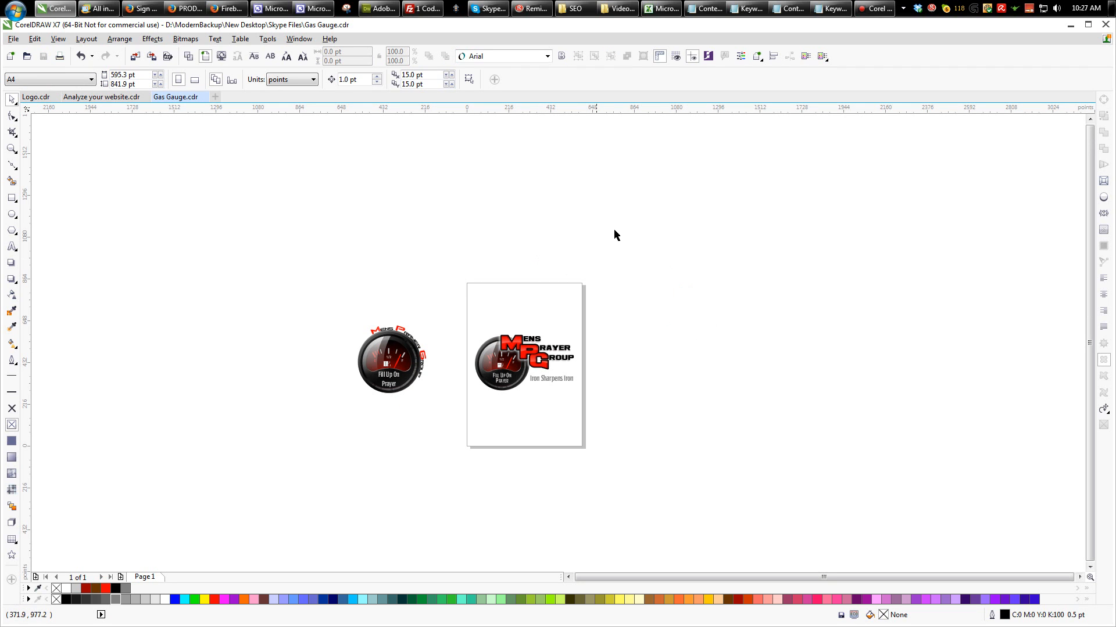